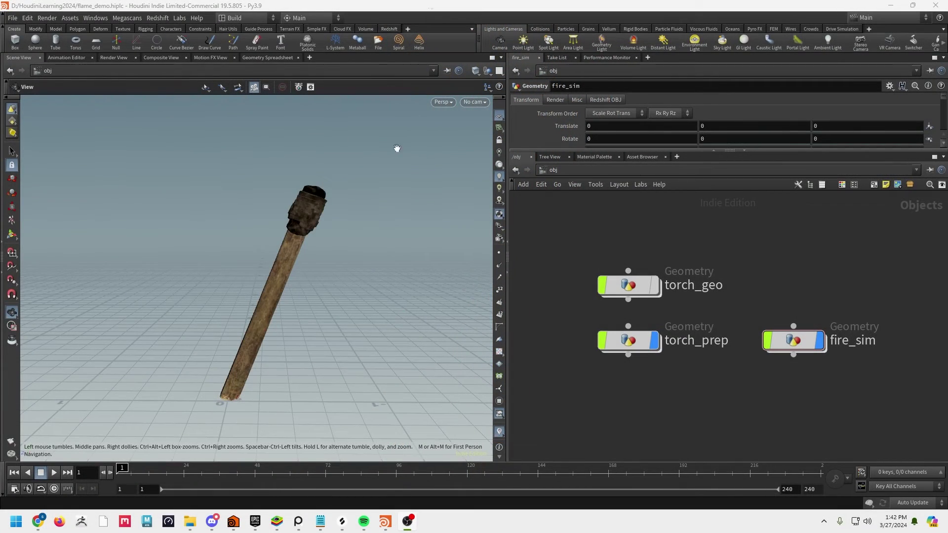
# Step: Inspect the torch model in the viewport from several angles and distances
pyautogui.moveTo(290, 305); pyautogui.dragTo(335, 220)
pyautogui.scroll(5, 335, 217)
pyautogui.scroll(-5, 310, 349)
pyautogui.scroll(5, 309, 349)
pyautogui.scroll(-3, 306, 334)
pyautogui.moveTo(306, 333); pyautogui.dragTo(336, 193)
pyautogui.moveTo(361, 318); pyautogui.dragTo(345, 360)
# Step: Examine the torch_geo network, viewing its two FBX imports and the three quickmaterial nodes
pyautogui.moveTo(646, 287)
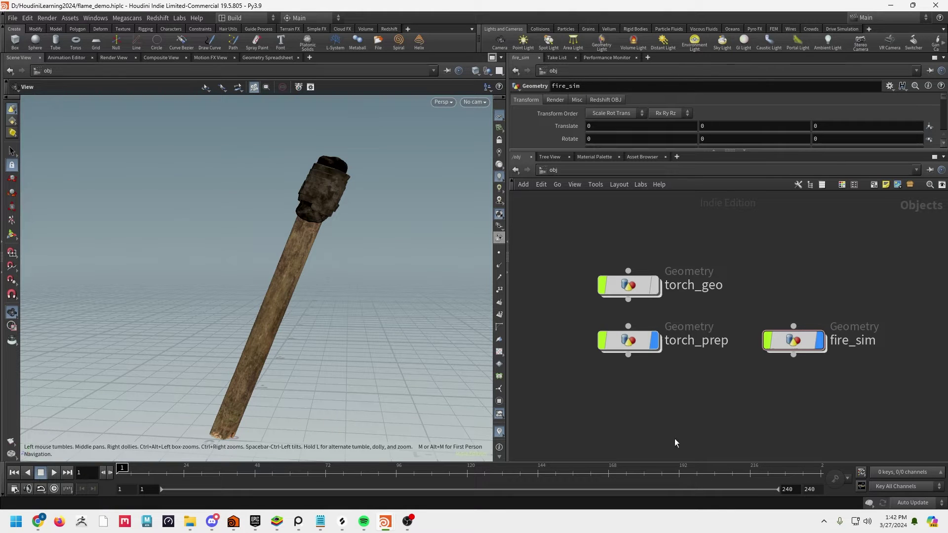
pyautogui.doubleClick(631, 288)
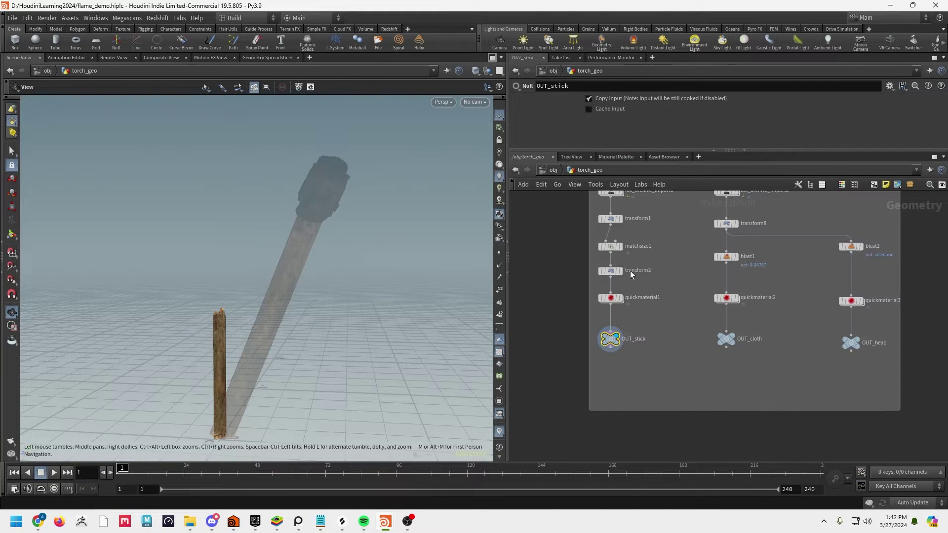
pyautogui.moveTo(631, 274); pyautogui.dragTo(620, 348, button='middle')
pyautogui.click(612, 253)
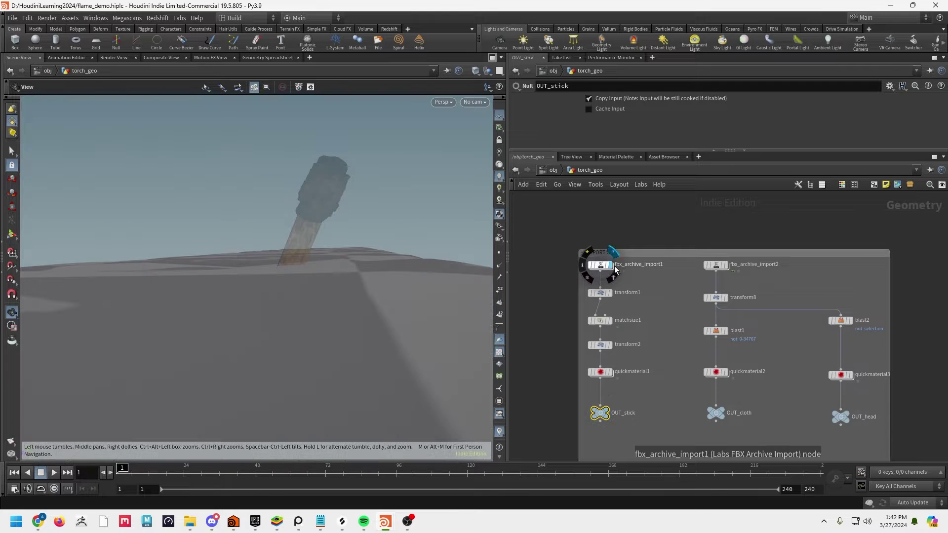
pyautogui.click(728, 254)
pyautogui.moveTo(381, 328); pyautogui.dragTo(316, 321)
pyautogui.click(716, 298)
pyautogui.moveTo(521, 309); pyautogui.dragTo(555, 364)
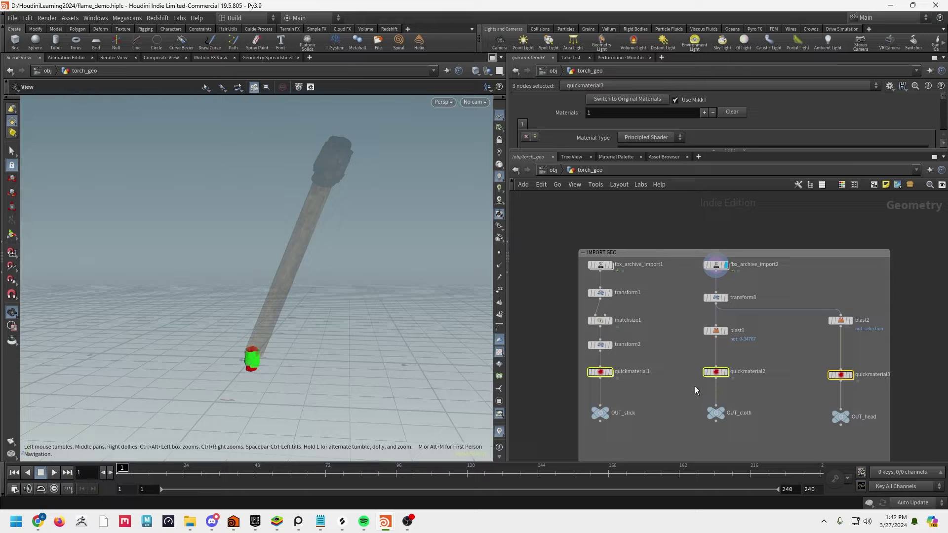
# Step: Examine the torch_prep network, covering its object merges, the head, cloth and stick groups, and the two output nulls
pyautogui.click(548, 171)
pyautogui.doubleClick(628, 342)
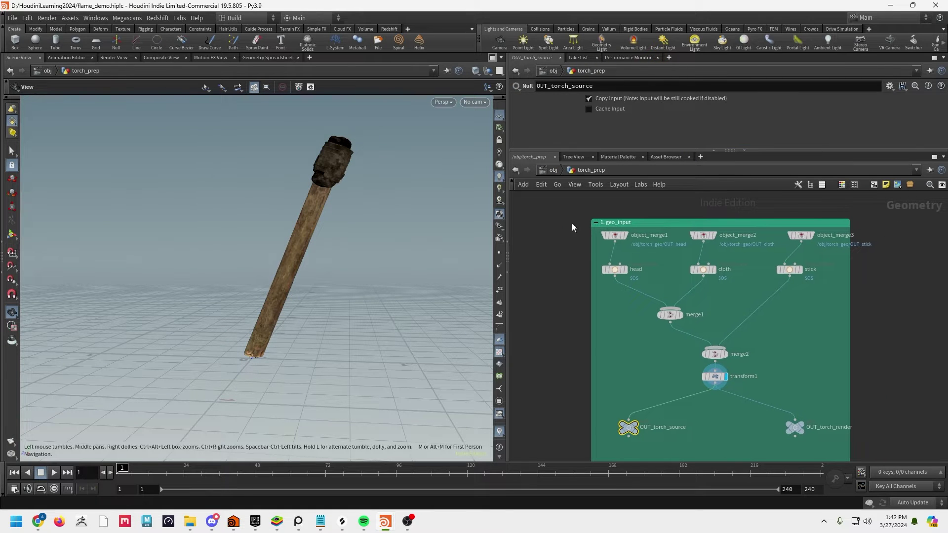
pyautogui.moveTo(567, 228); pyautogui.dragTo(875, 257)
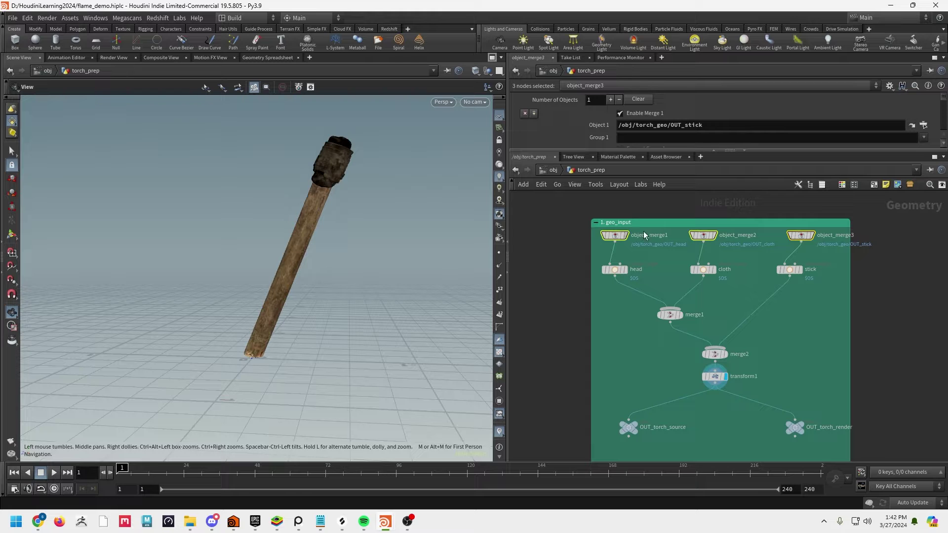
pyautogui.moveTo(565, 254); pyautogui.dragTo(870, 295)
pyautogui.moveTo(859, 391); pyautogui.dragTo(864, 346, button='middle')
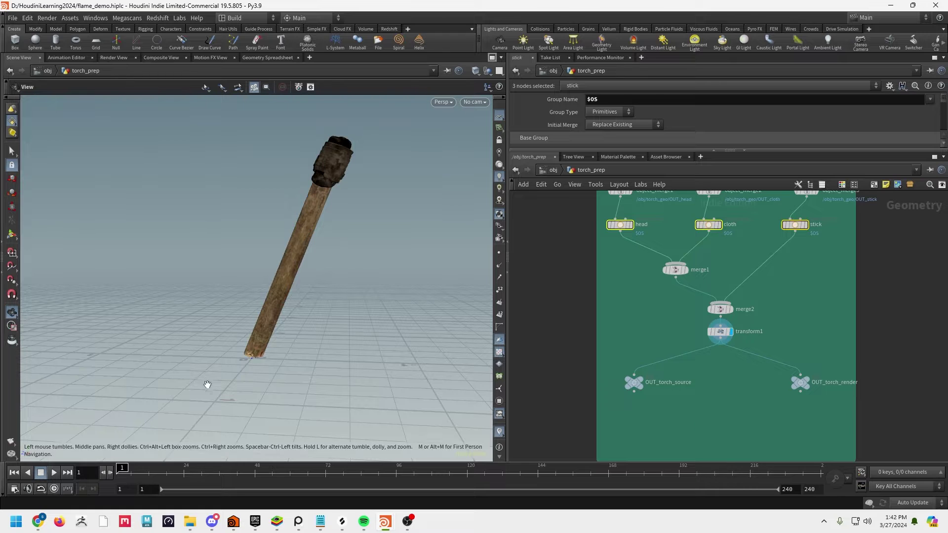
pyautogui.moveTo(580, 380); pyautogui.dragTo(800, 407)
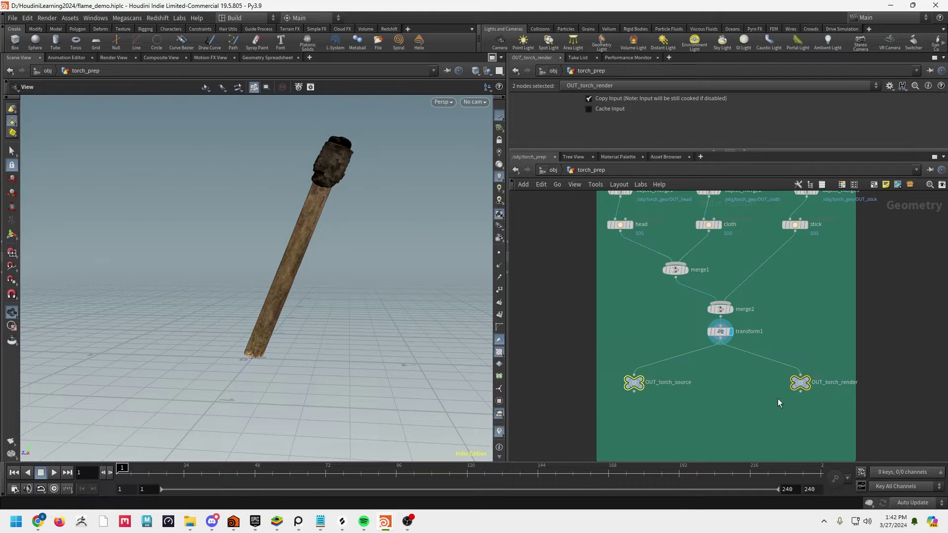
# Step: Reposition the fire_sim object directly below torch_prep at object level and open its network
pyautogui.click(552, 171)
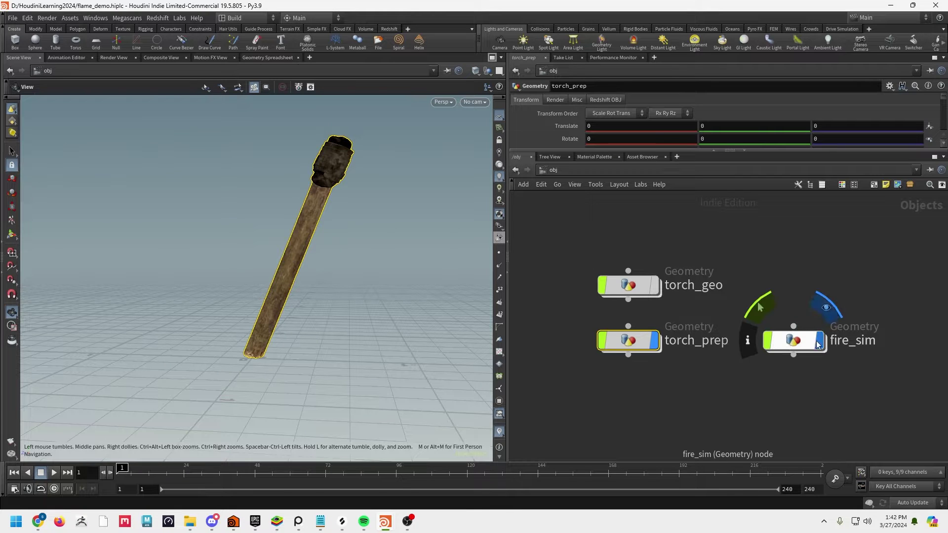
pyautogui.moveTo(790, 344); pyautogui.dragTo(628, 406)
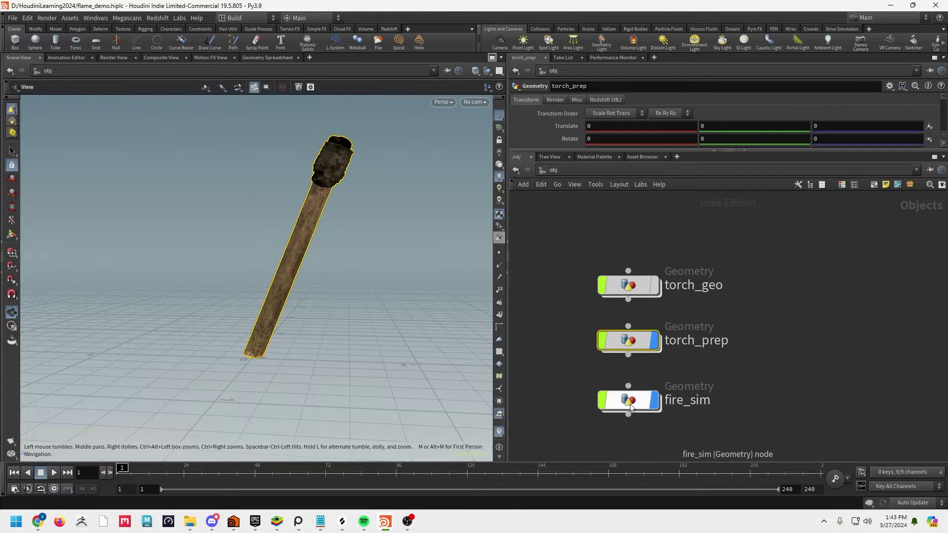
pyautogui.click(623, 400)
pyautogui.doubleClick(622, 399)
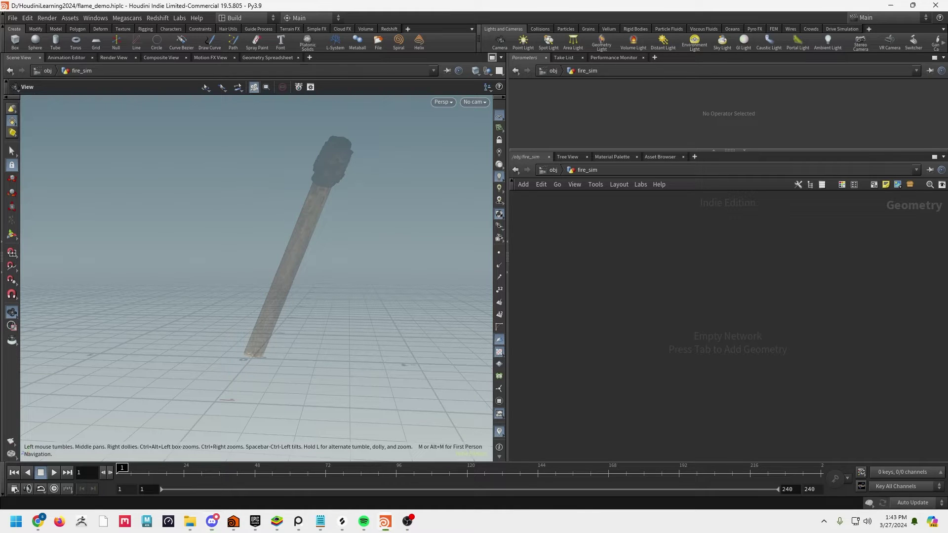
pyautogui.moveTo(367, 228); pyautogui.dragTo(341, 295)
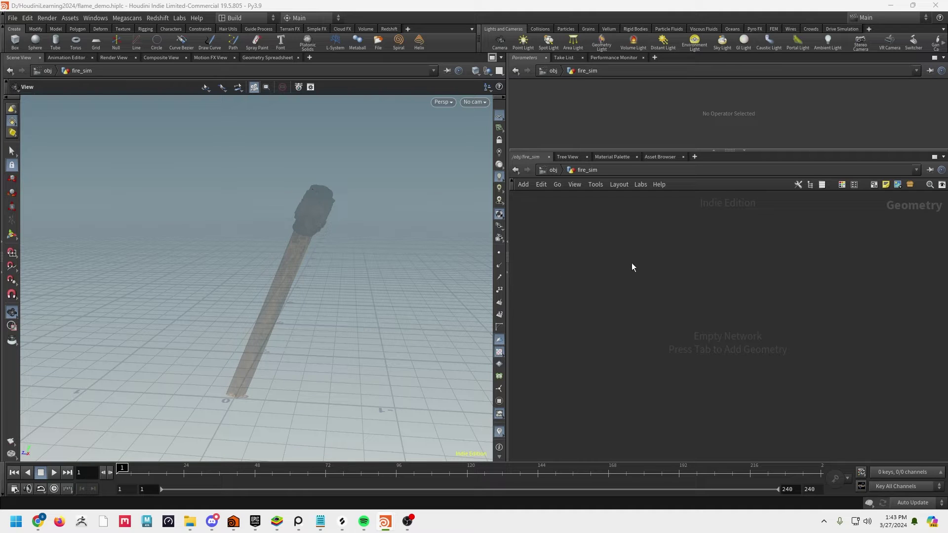
# Step: Add an Object Merge node to the empty fire_sim network and enlarge the parameter area
pyautogui.press('Tab')
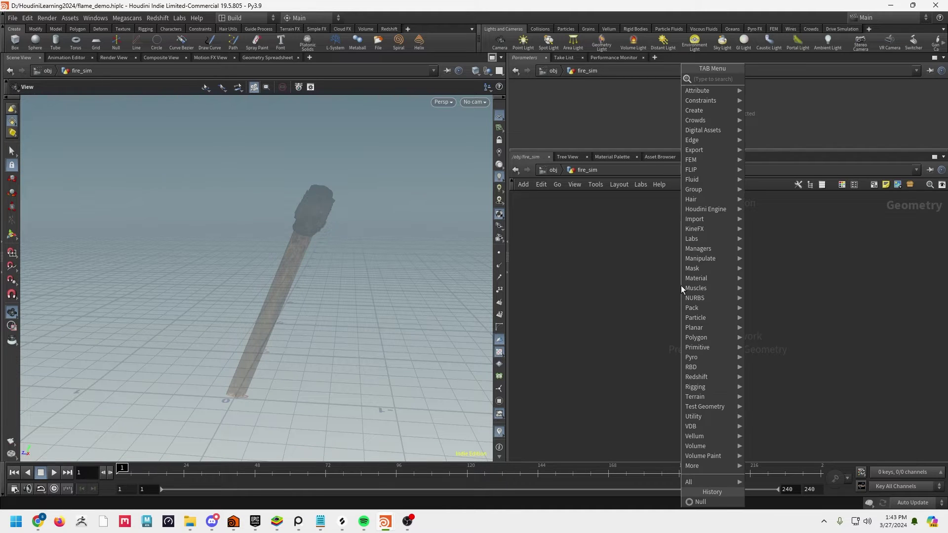
pyautogui.write('obj')
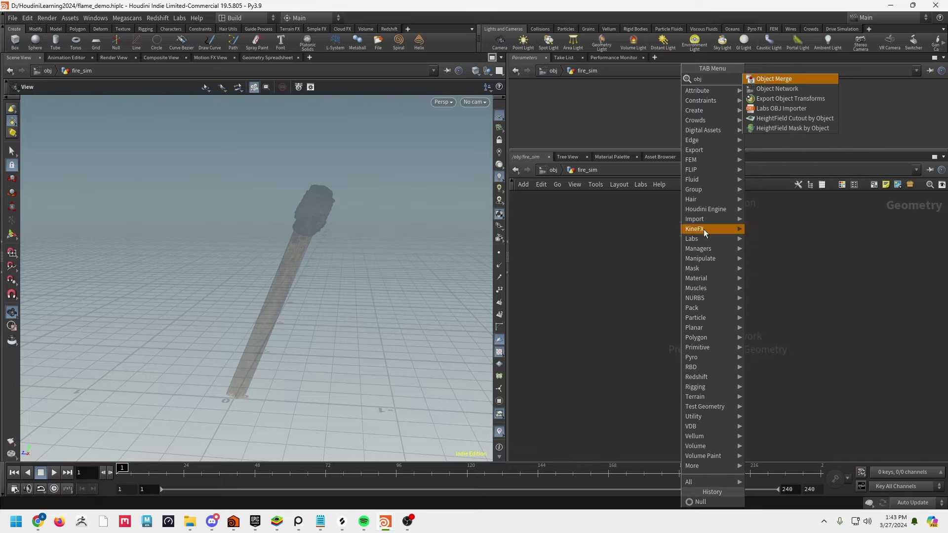
pyautogui.click(764, 78)
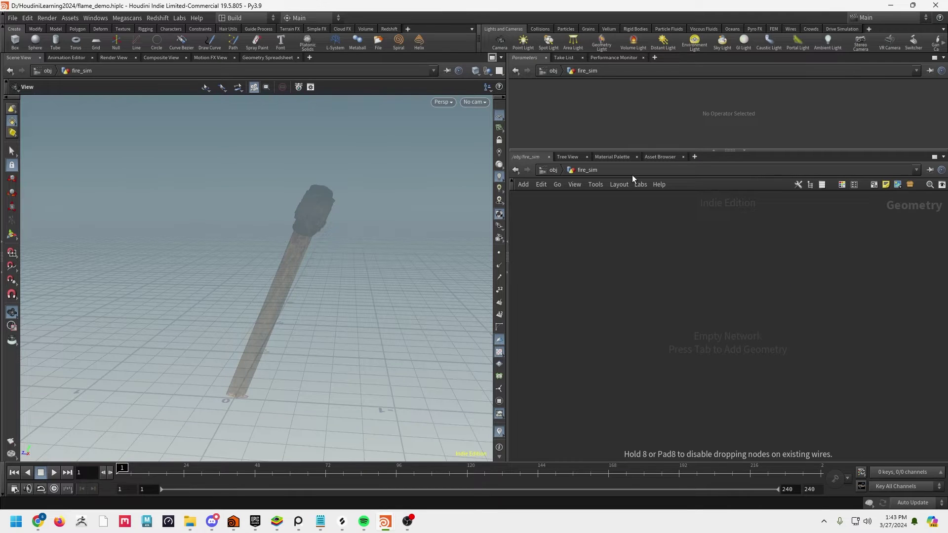
pyautogui.moveTo(758, 155); pyautogui.dragTo(757, 201)
# Step: Set the Object Merge's Object 1 to OUT_torch_source from torch_prep
pyautogui.click(923, 125)
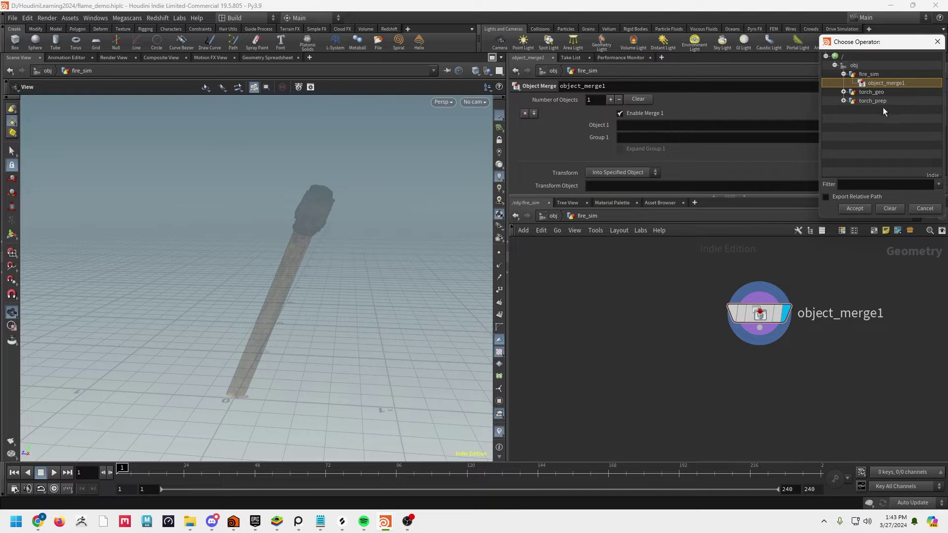
pyautogui.click(843, 101)
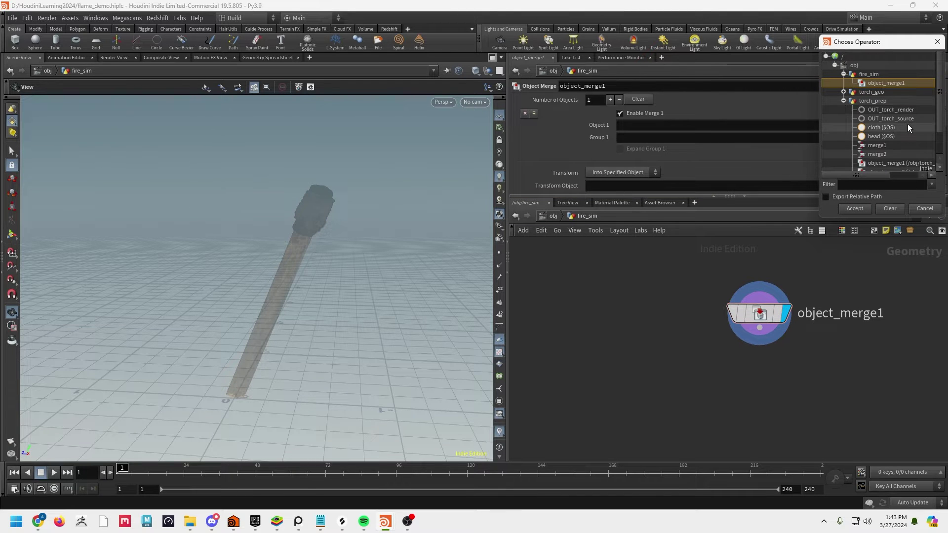
pyautogui.click(869, 120)
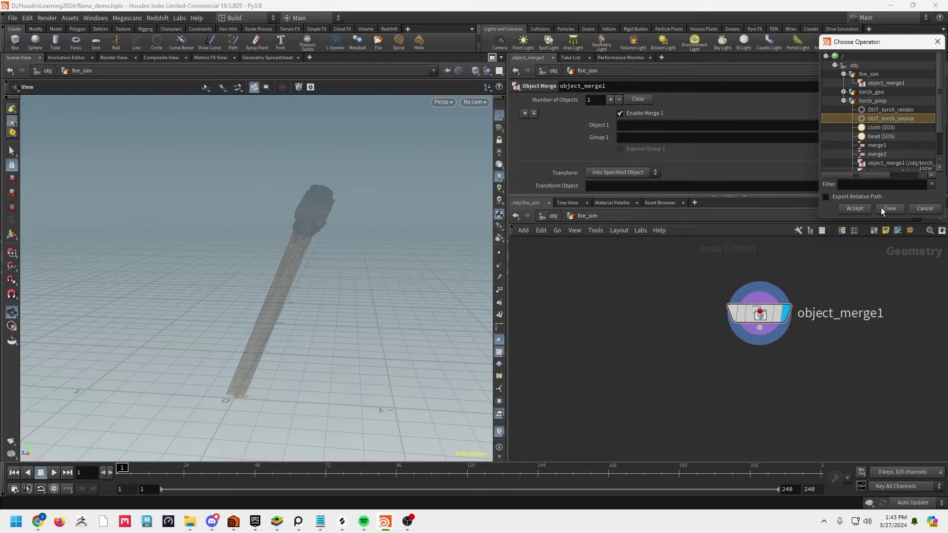
pyautogui.click(854, 209)
pyautogui.moveTo(349, 239); pyautogui.dragTo(375, 296)
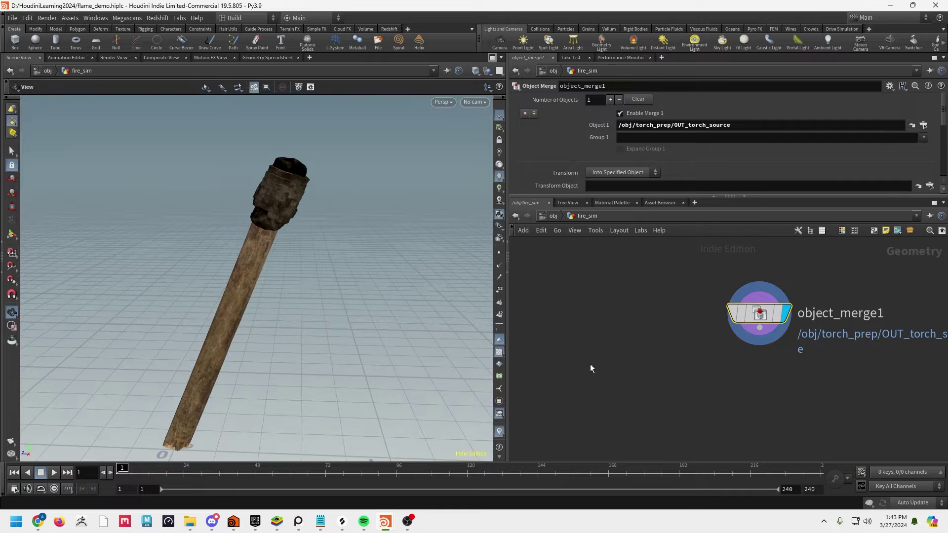
# Step: Add a Blast node below the Object Merge and connect it to the merge's output
pyautogui.press('Tab')
pyautogui.write('blas')
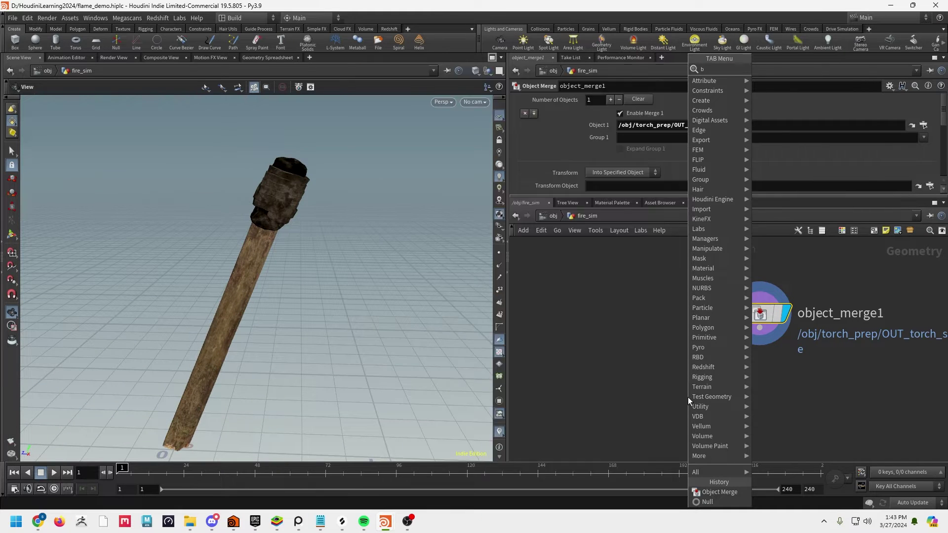
pyautogui.click(801, 70)
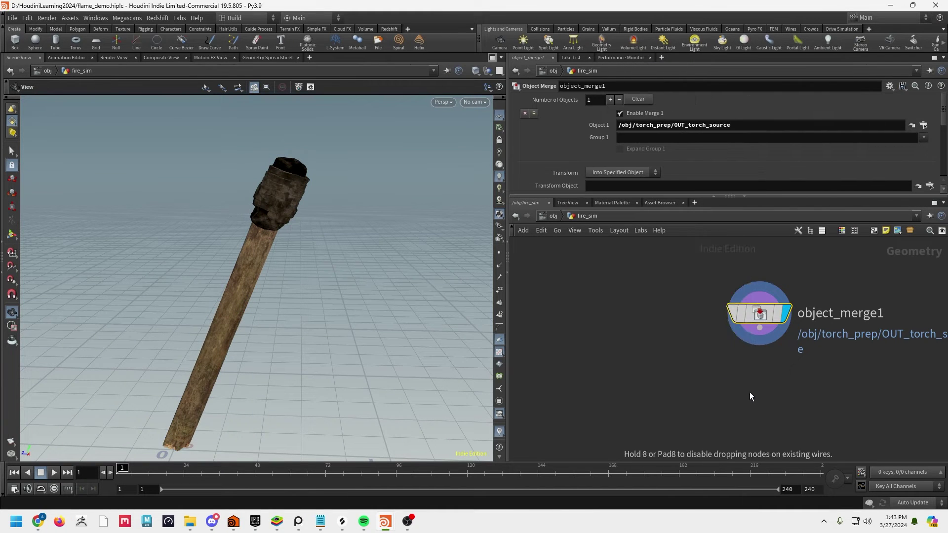
pyautogui.click(750, 396)
pyautogui.moveTo(754, 401); pyautogui.dragTo(764, 392)
# Step: Set the Blast group to cloth and enable Delete Non Selected to isolate the cloth
pyautogui.click(925, 100)
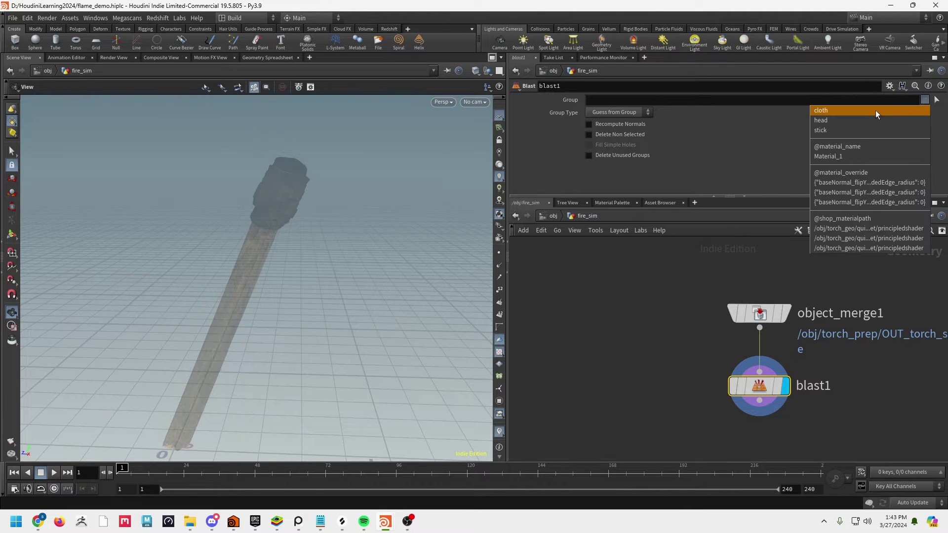
pyautogui.click(857, 110)
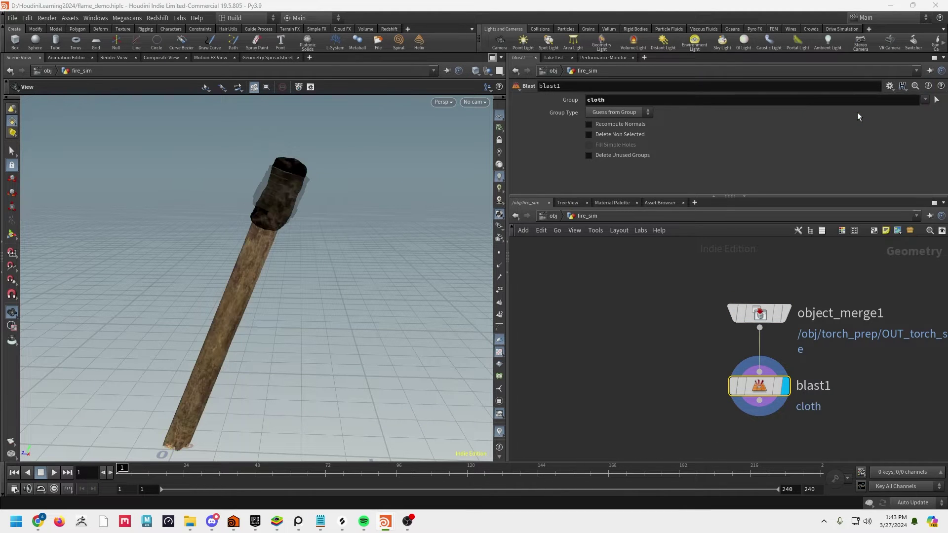
pyautogui.click(623, 136)
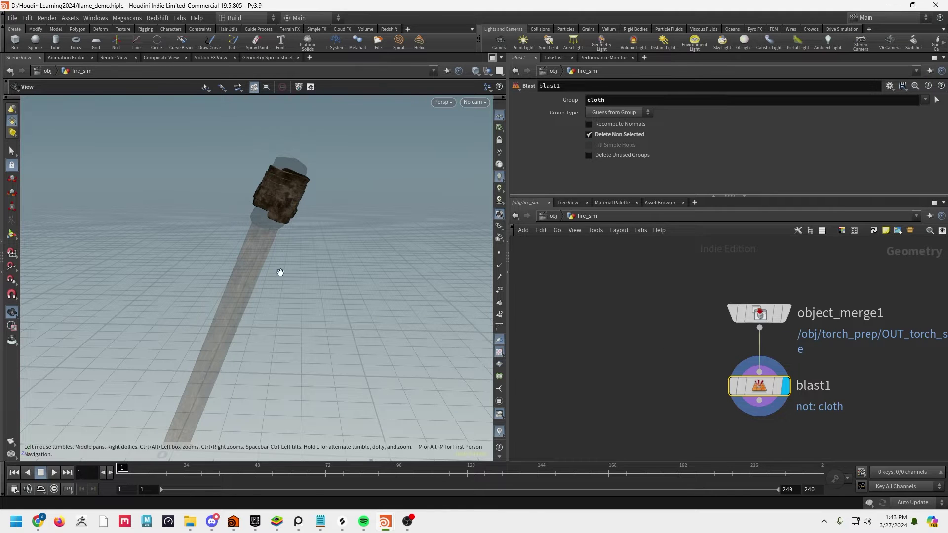
# Step: Frame the cloth in the viewport and set the display to Hide Other Objects
pyautogui.press('f')
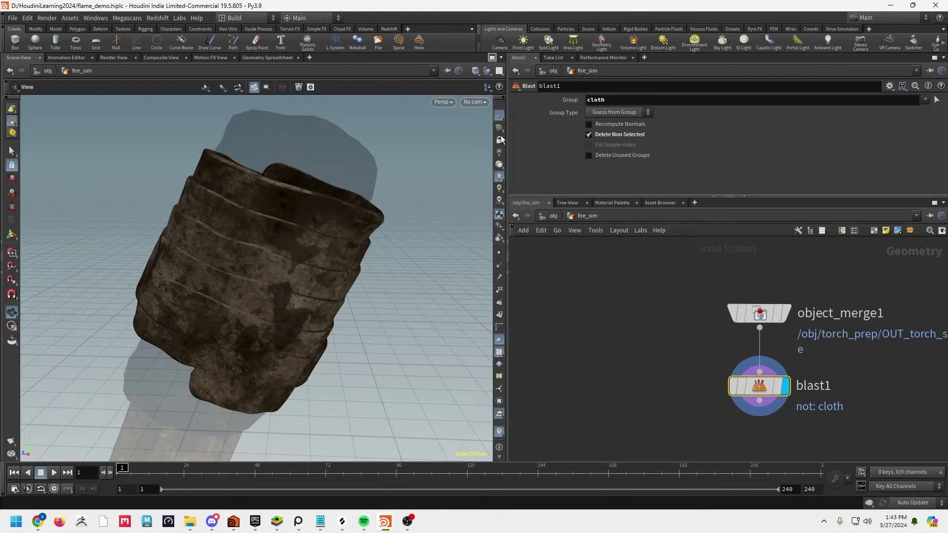
pyautogui.click(487, 71)
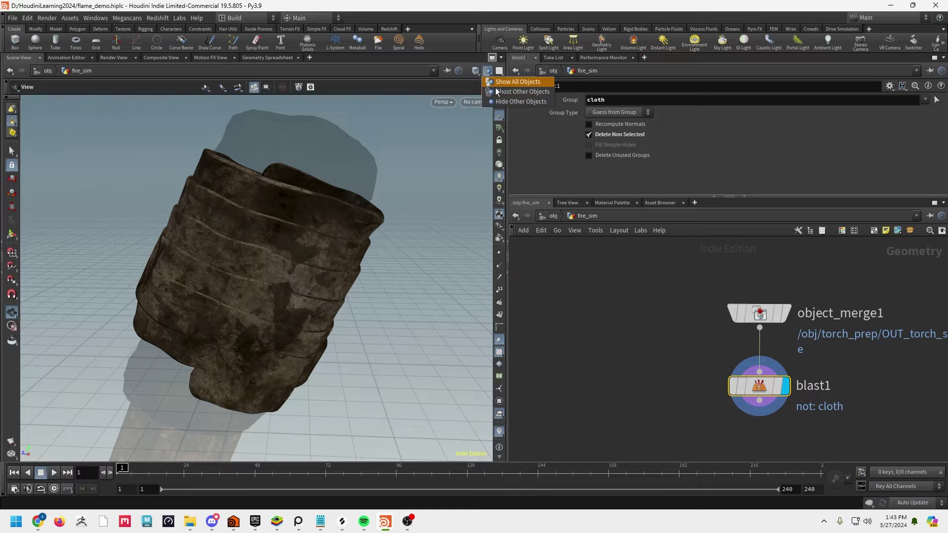
pyautogui.click(520, 101)
pyautogui.moveTo(415, 298); pyautogui.dragTo(318, 275)
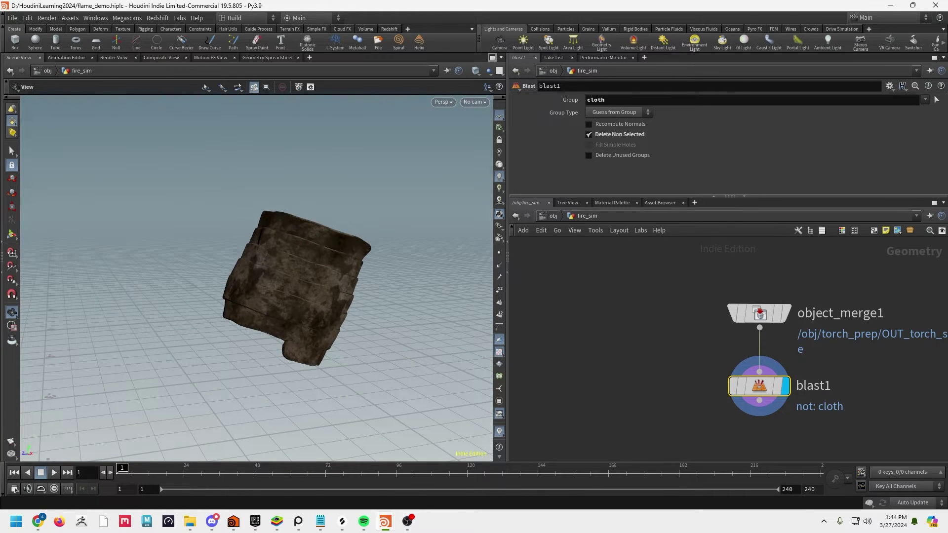
# Step: Add an Attribute Delete node below the Blast, wired to its output
pyautogui.moveTo(874, 392); pyautogui.dragTo(829, 333, button='middle')
pyautogui.press('Tab')
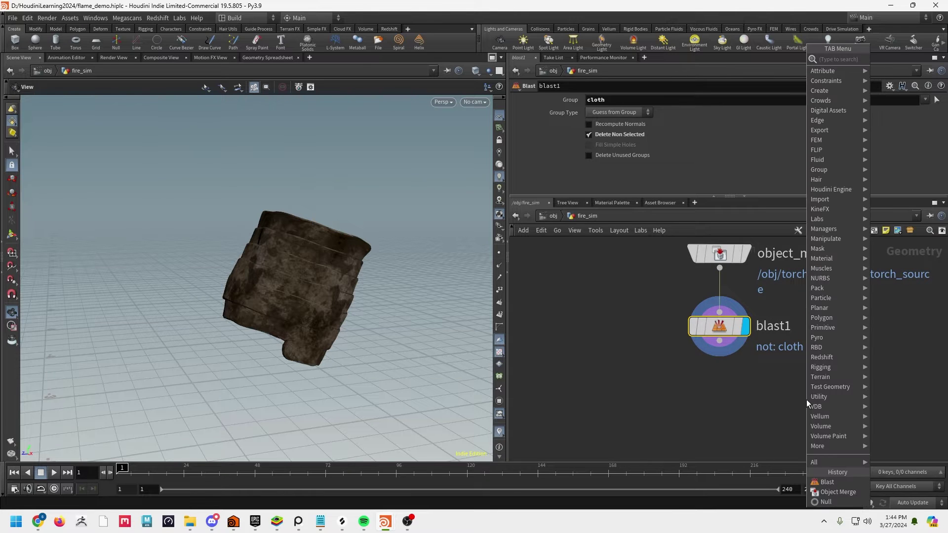
pyautogui.write('attd')
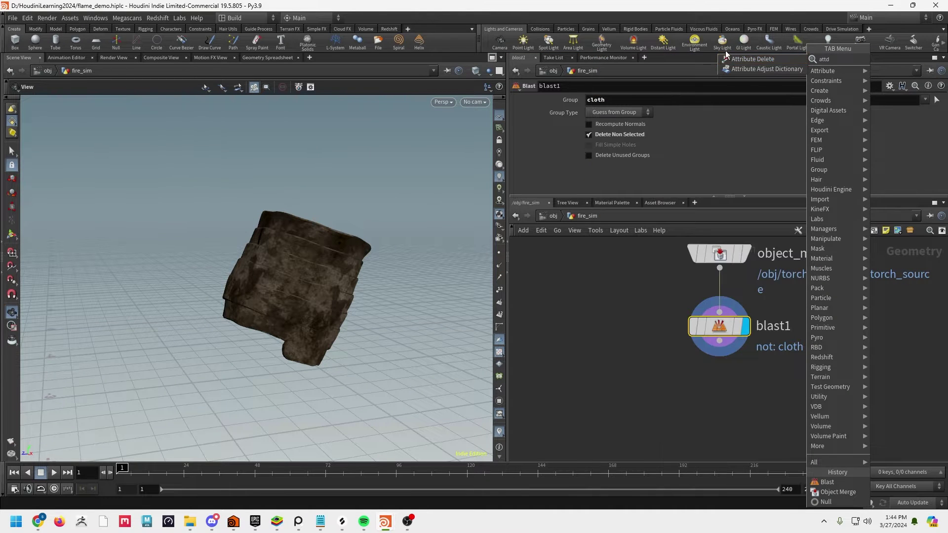
pyautogui.press('Return')
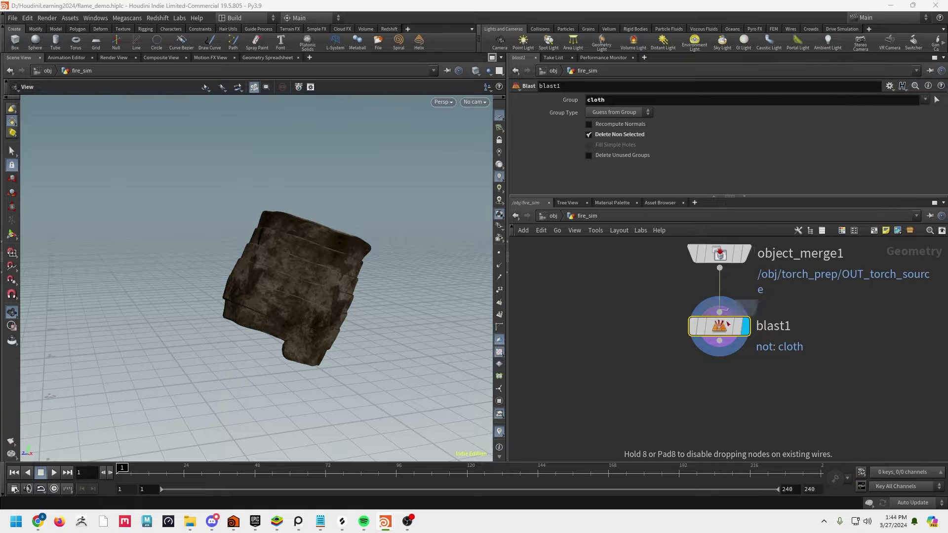
pyautogui.click(720, 349)
pyautogui.moveTo(720, 349); pyautogui.dragTo(707, 395)
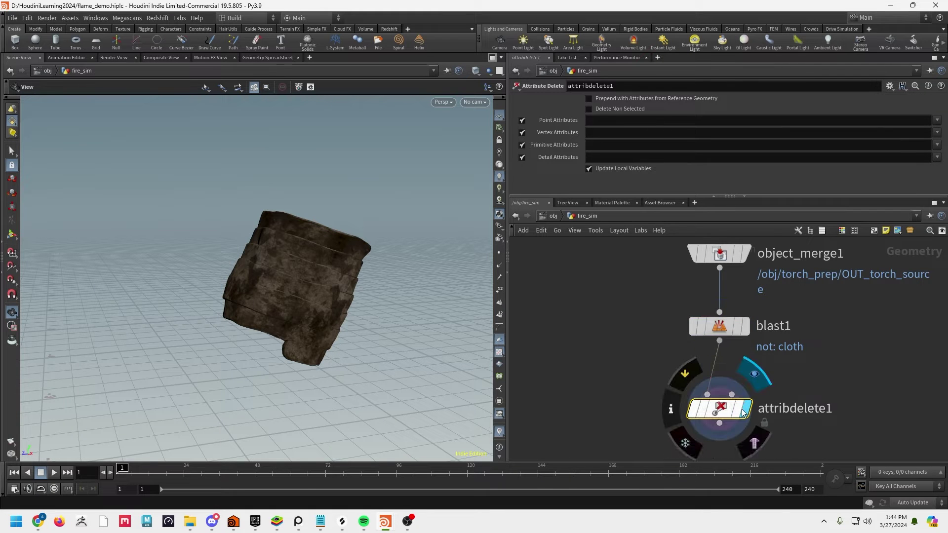
# Step: Set the Attribute Delete's point, vertex, primitive and detail attributes to * to remove them all from the cloth
pyautogui.click(610, 121)
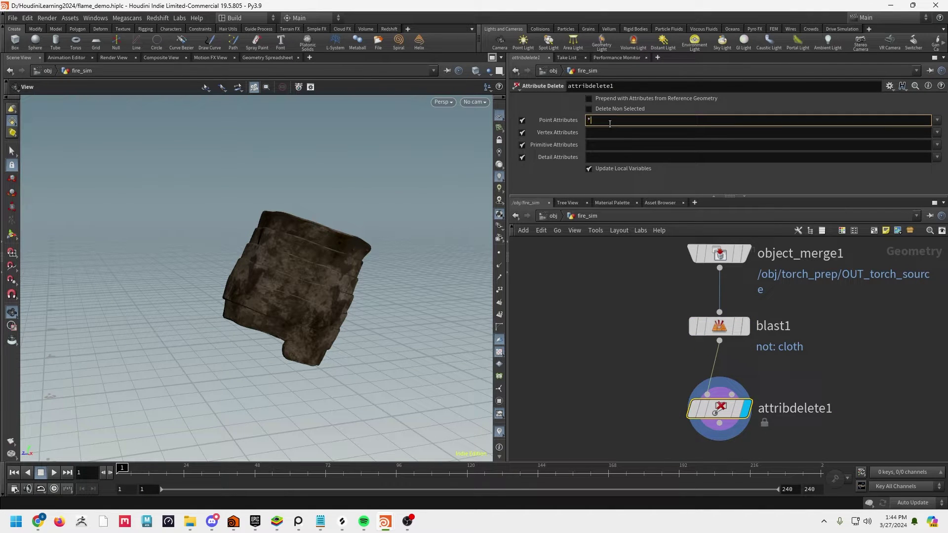
pyautogui.write('*')
pyautogui.press('Tab')
pyautogui.write('*')
pyautogui.press('Tab')
pyautogui.write('*')
pyautogui.press('Tab')
pyautogui.write('*')
pyautogui.press('Return')
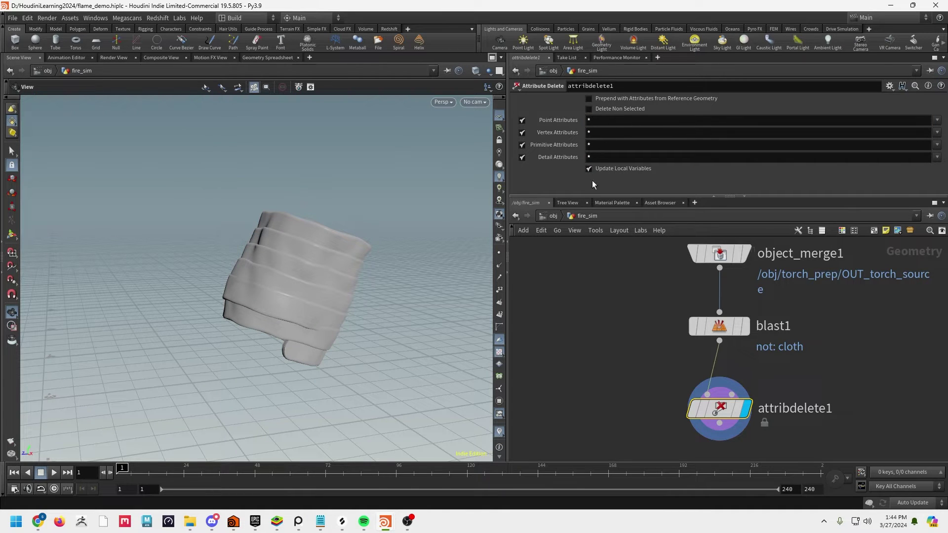
pyautogui.moveTo(496, 211); pyautogui.dragTo(395, 213)
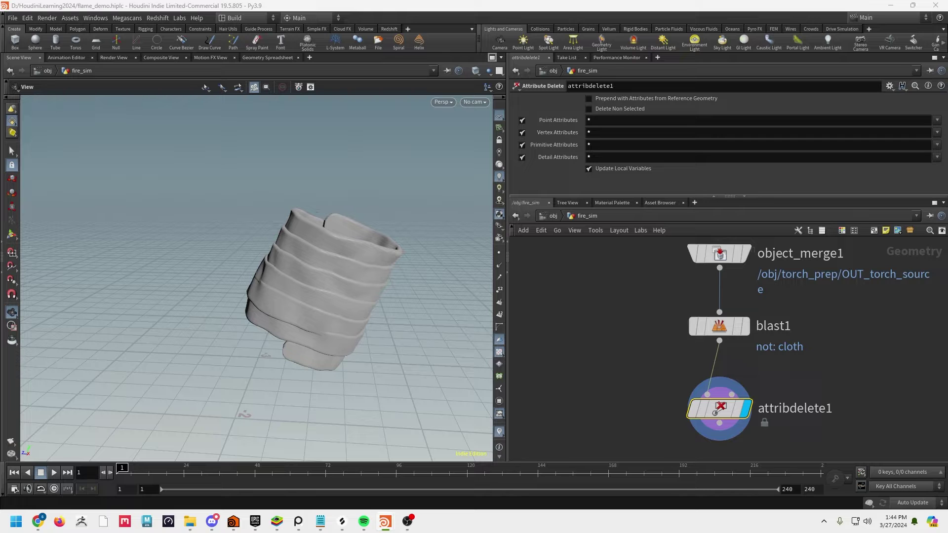
# Step: Add a Points from Volume node below the Attribute Delete, wired to its output, and display its result
pyautogui.moveTo(749, 298); pyautogui.dragTo(732, 219, button='middle')
pyautogui.press('Tab')
pyautogui.write('poin')
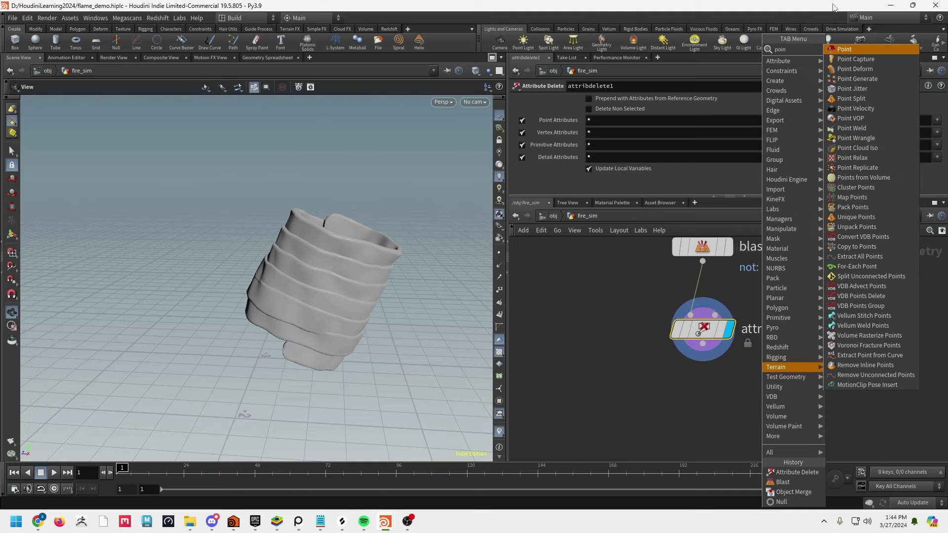
pyautogui.write('t v')
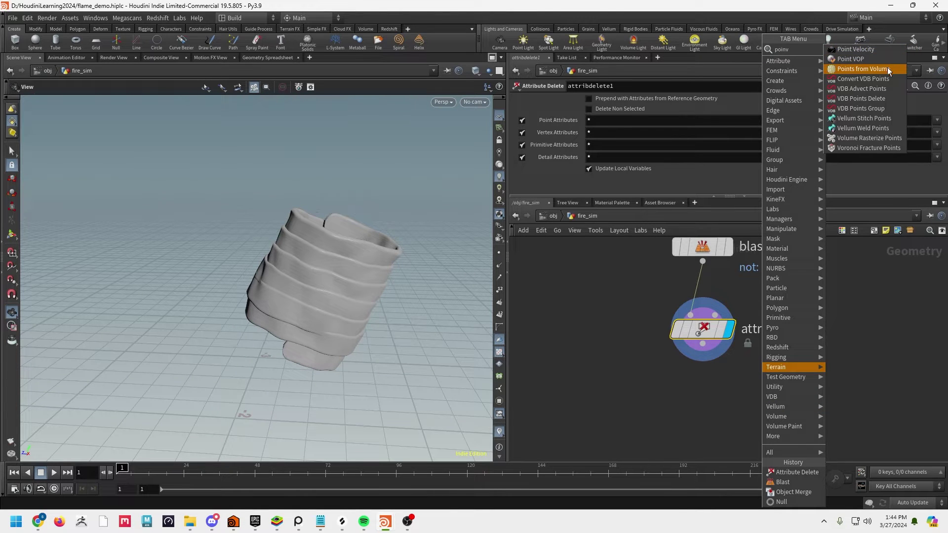
pyautogui.click(888, 68)
pyautogui.click(695, 427)
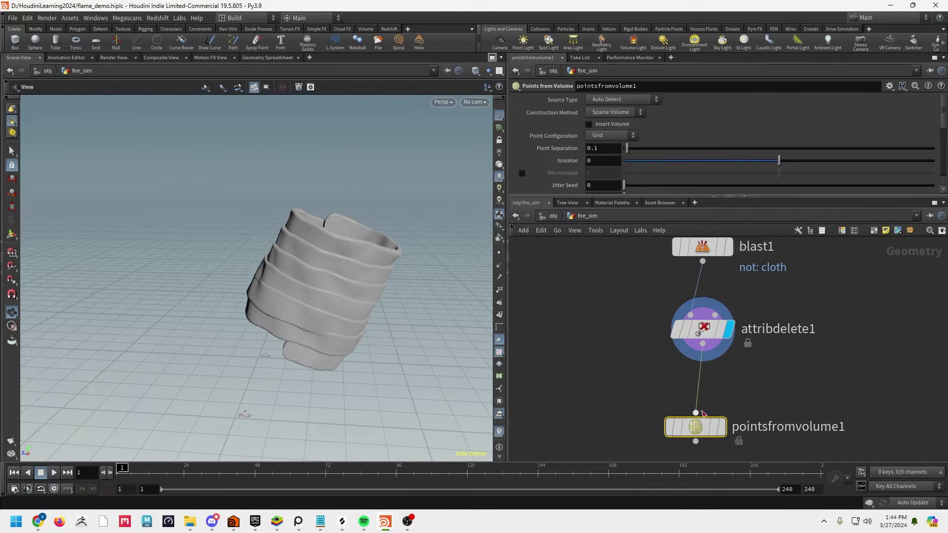
pyautogui.click(725, 432)
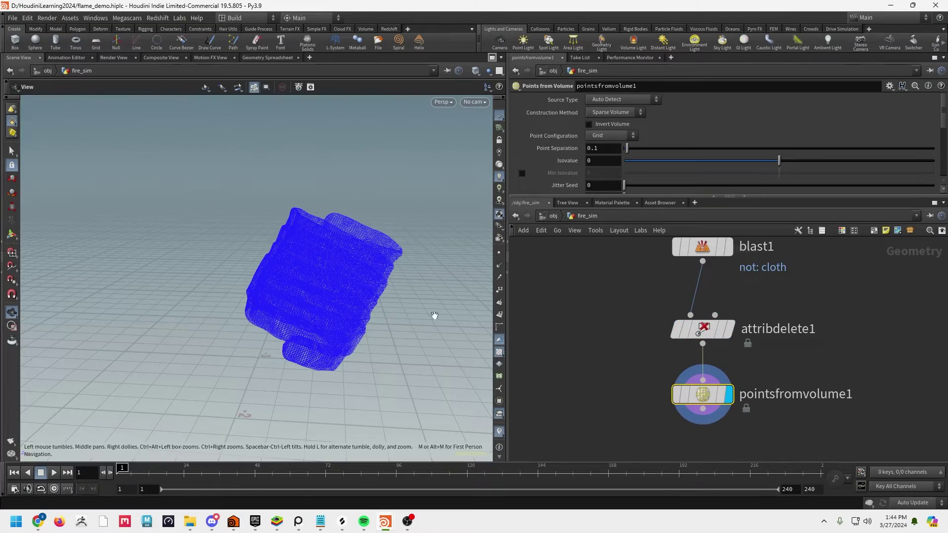
# Step: Turn on point display in the viewport and look into the cloth's opening to check its interior
pyautogui.scroll(10, 300, 264)
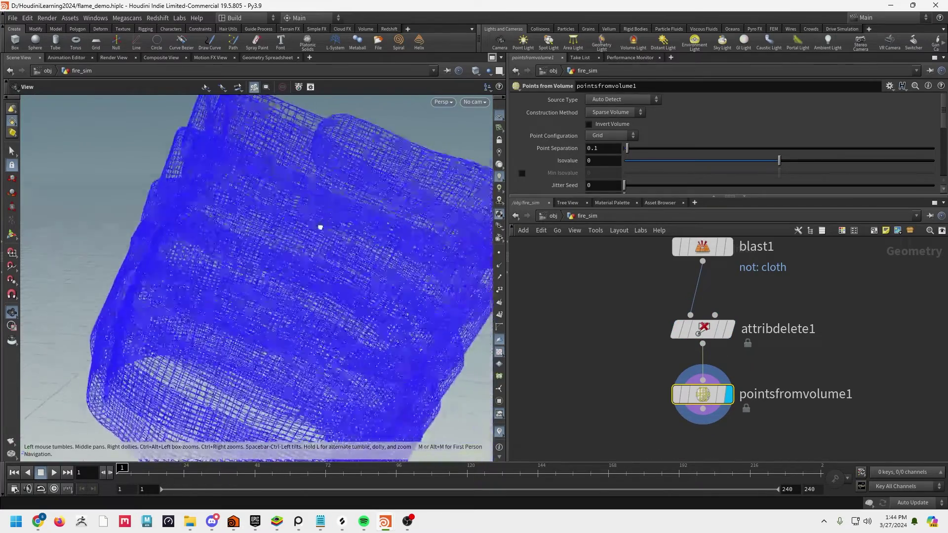
pyautogui.moveTo(301, 255); pyautogui.dragTo(345, 328)
pyautogui.click(499, 253)
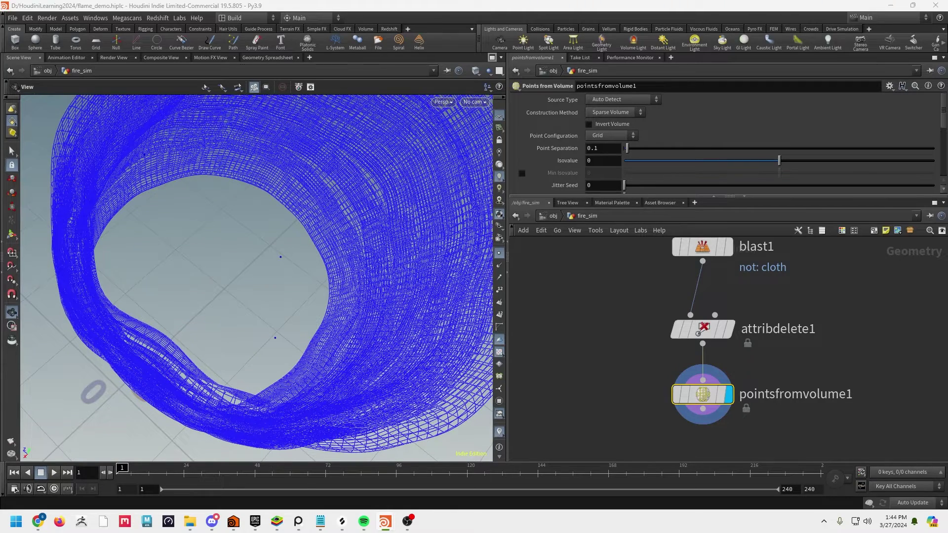
# Step: Try a Point Separation of .001 on the Points from Volume node and inspect the cloth
pyautogui.click(606, 149)
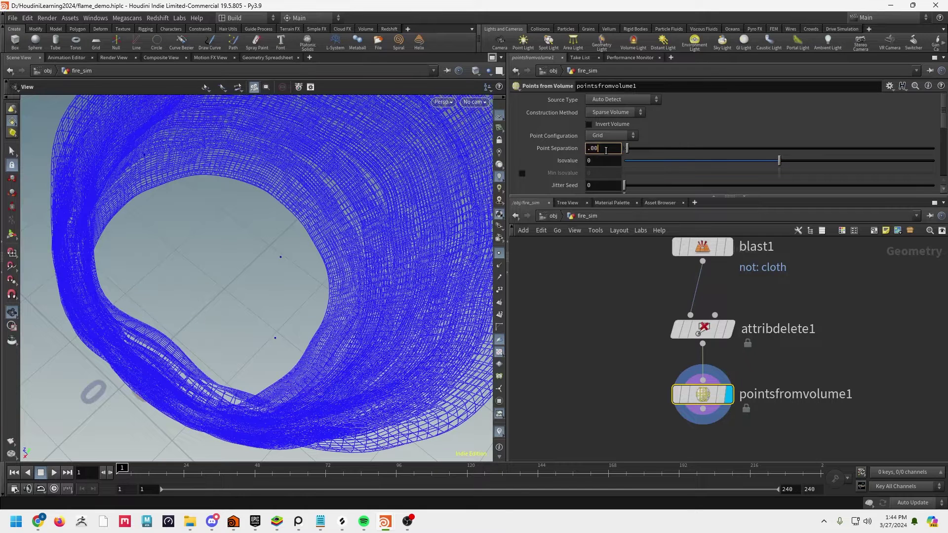
pyautogui.press('Return')
pyautogui.moveTo(275, 328); pyautogui.dragTo(265, 264)
pyautogui.moveTo(263, 312); pyautogui.dragTo(254, 338)
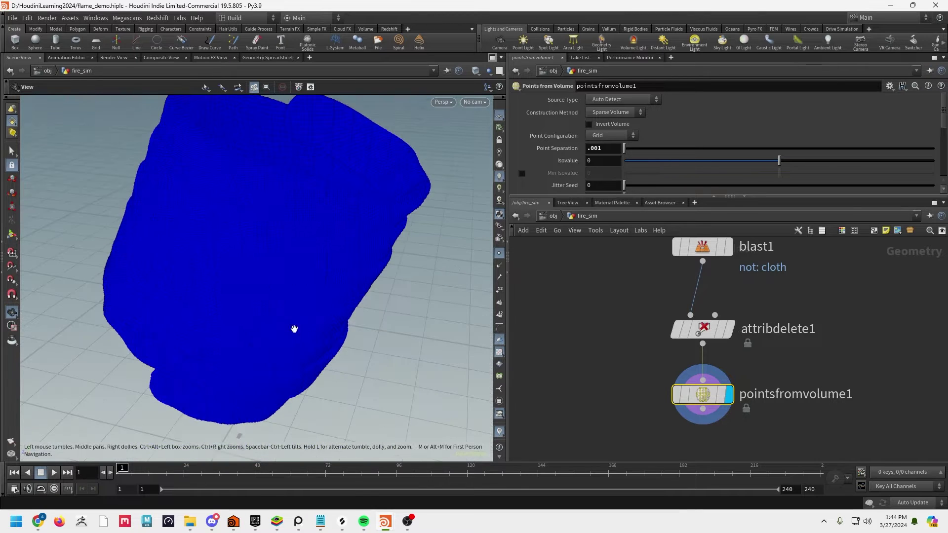
# Step: Try a Point Separation of .01 on the Points from Volume node
pyautogui.click(612, 148)
pyautogui.write('.01')
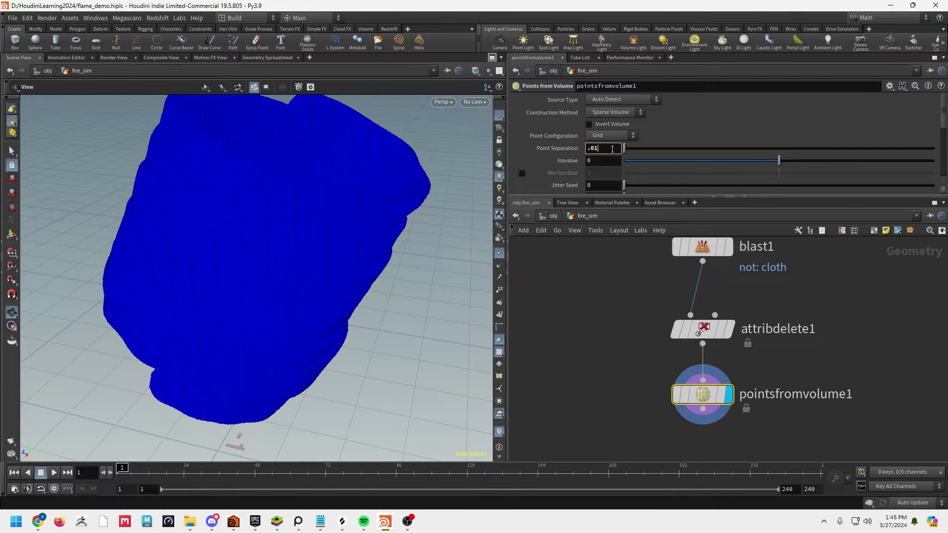
pyautogui.press('Return')
pyautogui.moveTo(345, 290); pyautogui.dragTo(325, 219)
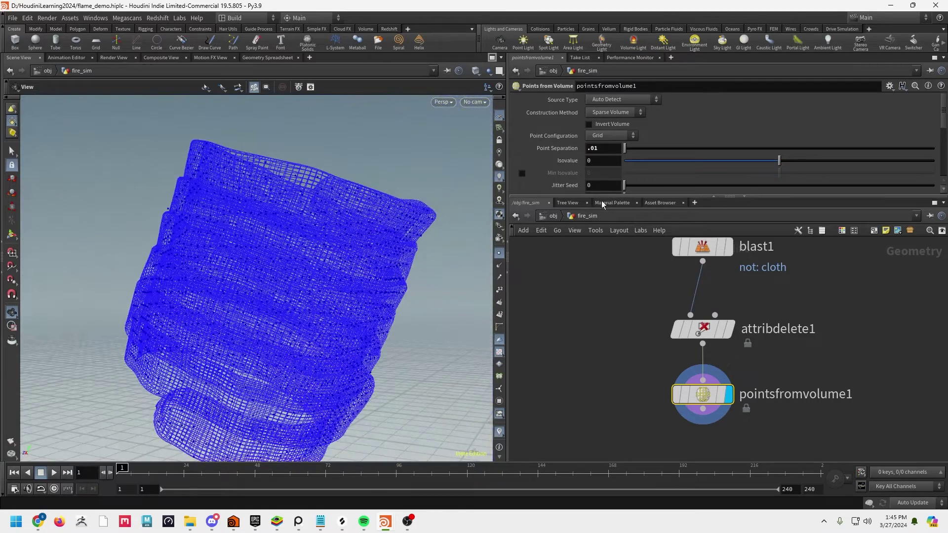
# Step: Set the Points from Volume node's Jitter Scale to 3.57 to break up the regular point grid
pyautogui.moveTo(602, 195); pyautogui.dragTo(602, 285)
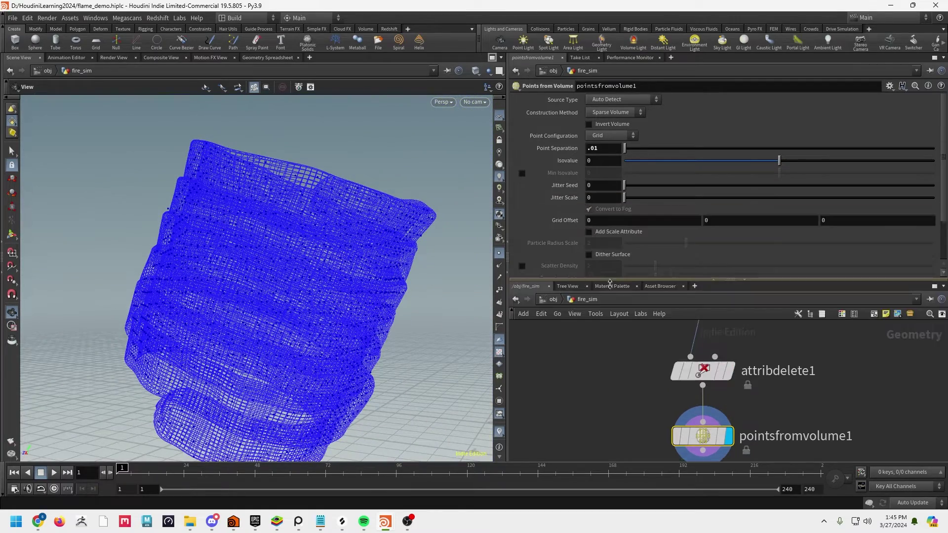
pyautogui.moveTo(648, 198); pyautogui.dragTo(735, 209)
pyautogui.moveTo(282, 231); pyautogui.dragTo(302, 275)
# Step: Try a Point Separation of .005 with the jittered points
pyautogui.click(611, 150)
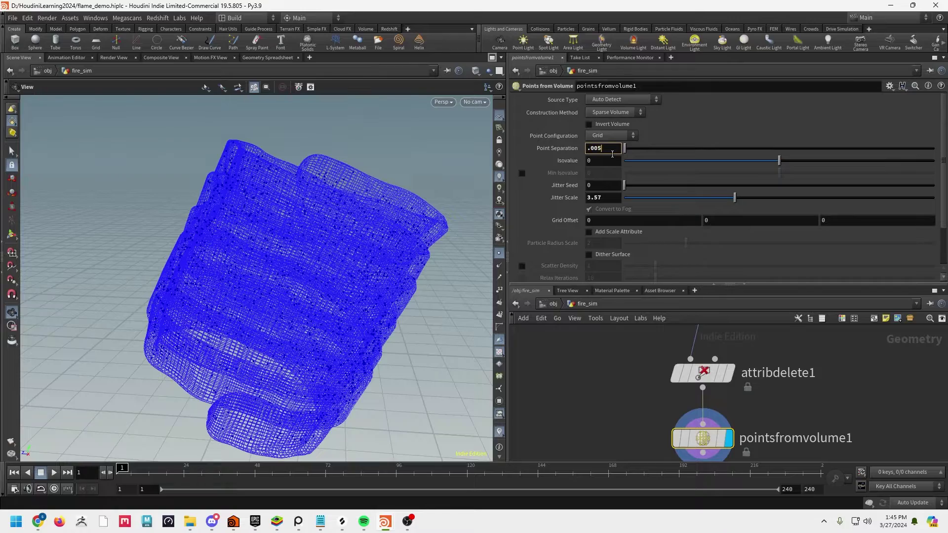
pyautogui.write('.005')
pyautogui.press('Return')
pyautogui.moveTo(407, 212); pyautogui.dragTo(483, 178)
# Step: Set the Points from Volume node's Point Separation to .003 and inspect the cloth's point density
pyautogui.click(611, 149)
pyautogui.write('.003')
pyautogui.press('Return')
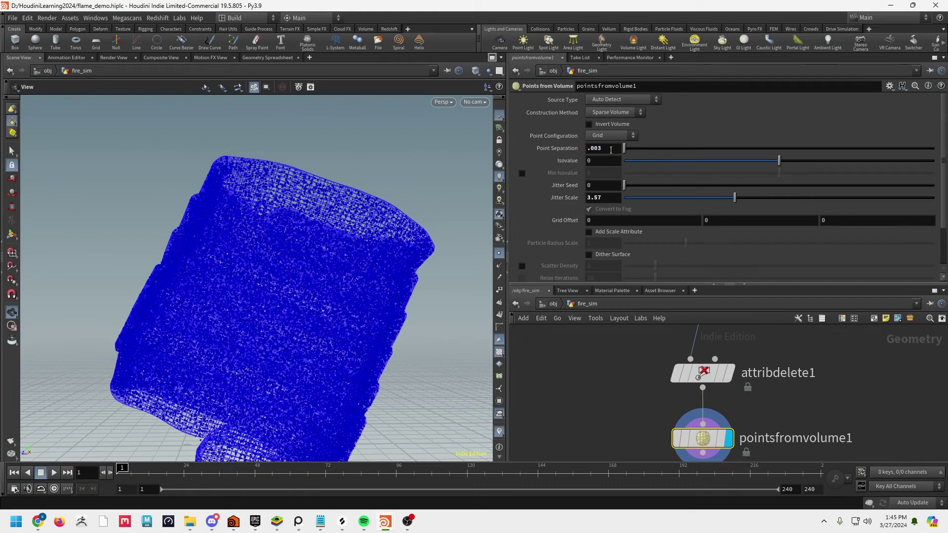
pyautogui.moveTo(306, 277); pyautogui.dragTo(267, 295)
pyautogui.moveTo(229, 305); pyautogui.dragTo(309, 282)
# Step: Set the Points from Volume node's Source Type to Geometry
pyautogui.moveTo(829, 419); pyautogui.dragTo(833, 375, button='middle')
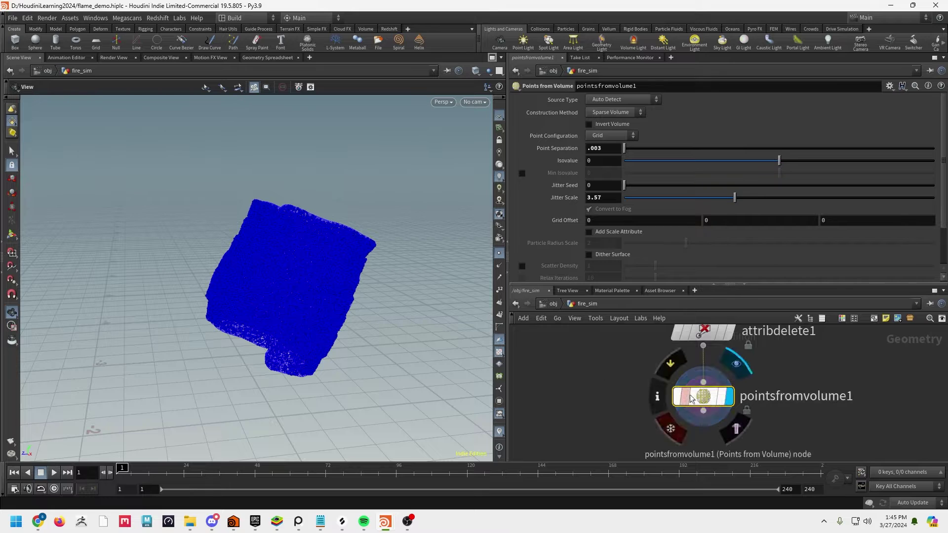
pyautogui.moveTo(716, 397); pyautogui.dragTo(716, 409)
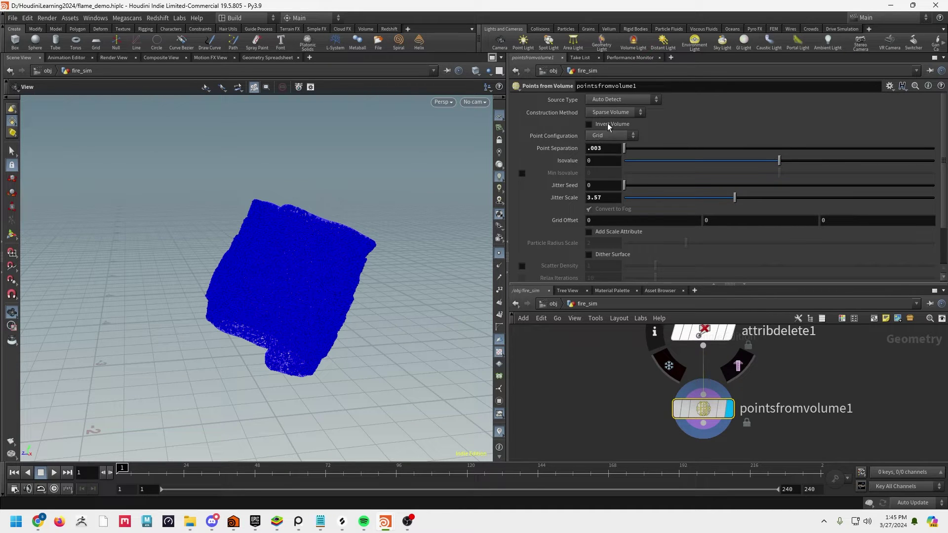
pyautogui.click(598, 99)
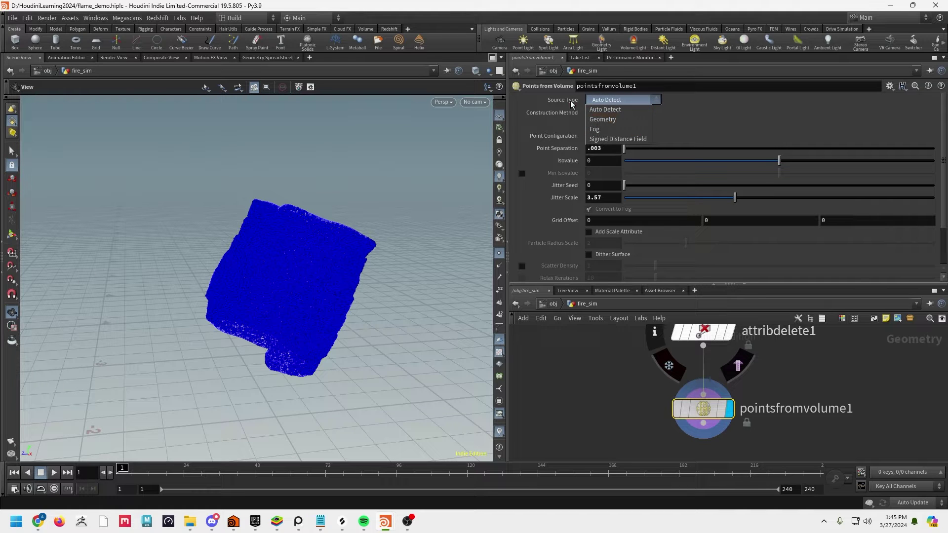
pyautogui.click(609, 117)
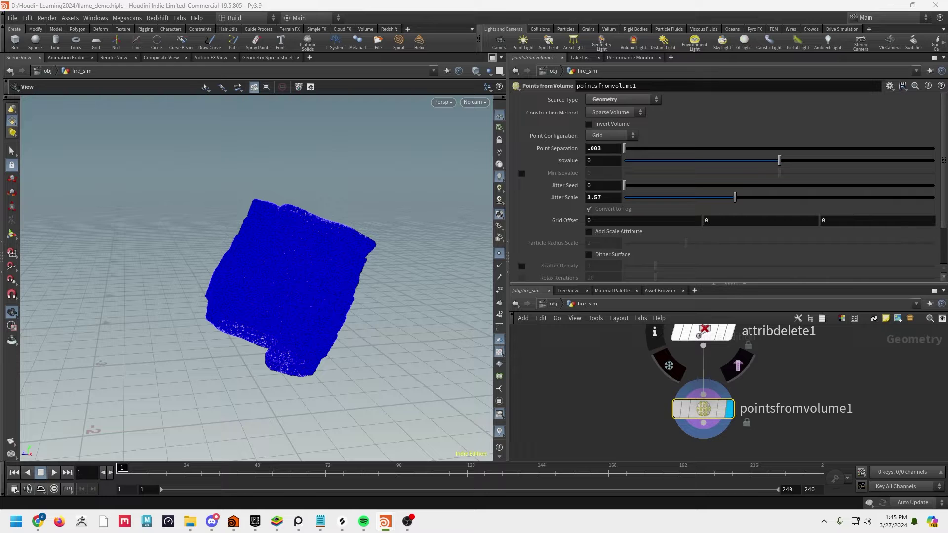
# Step: Enable Create Output Group on the Points from Volume node and name the group points
pyautogui.scroll(-3, 602, 202)
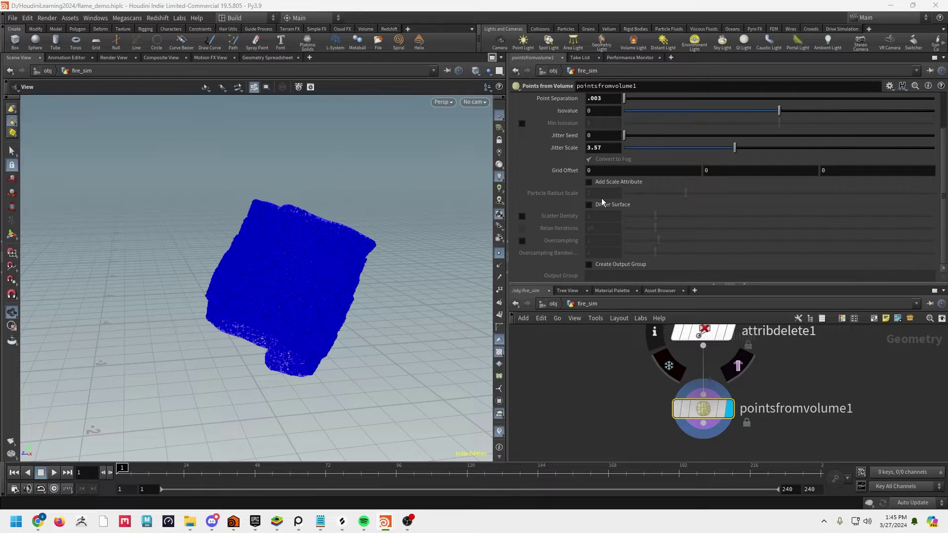
pyautogui.click(608, 265)
pyautogui.click(614, 275)
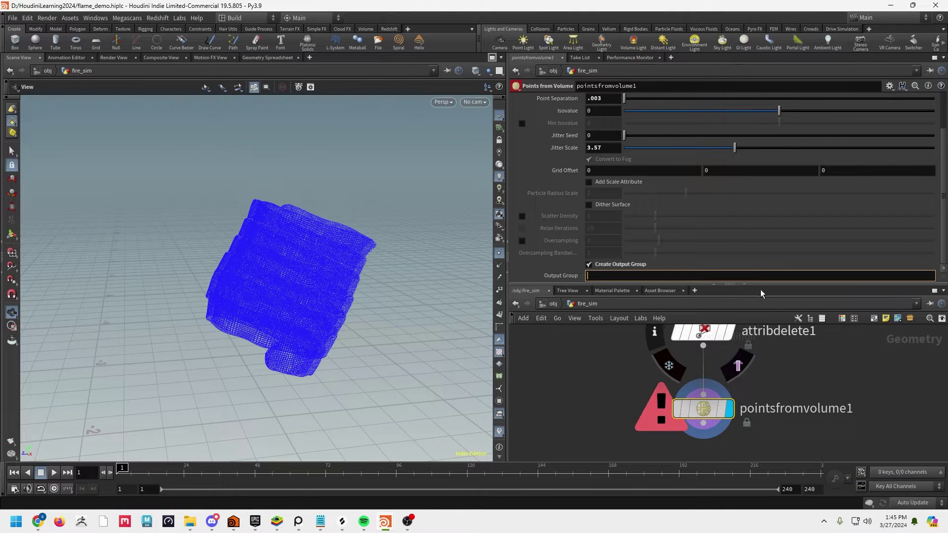
pyautogui.write('points')
pyautogui.press('Return')
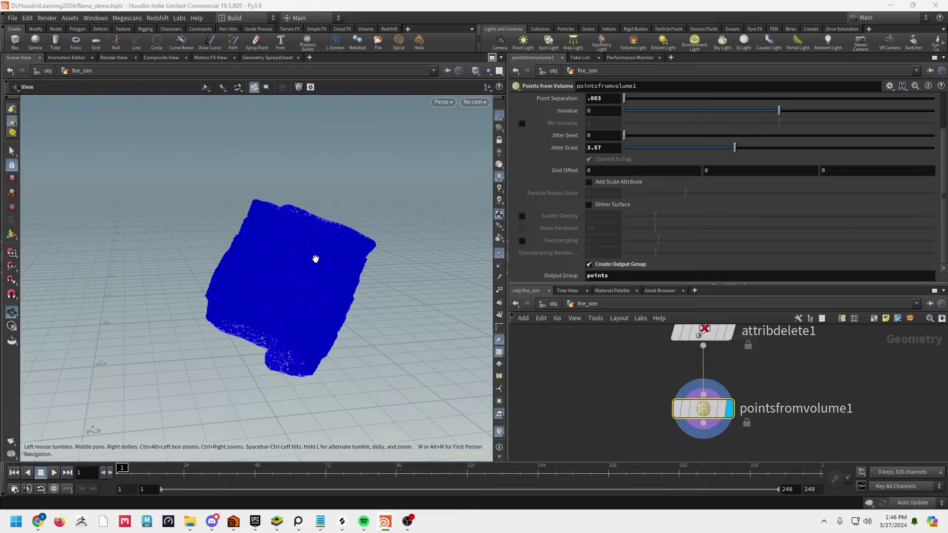
pyautogui.moveTo(315, 258); pyautogui.dragTo(307, 277)
pyautogui.scroll(5, 347, 239)
pyautogui.moveTo(348, 239); pyautogui.dragTo(327, 210)
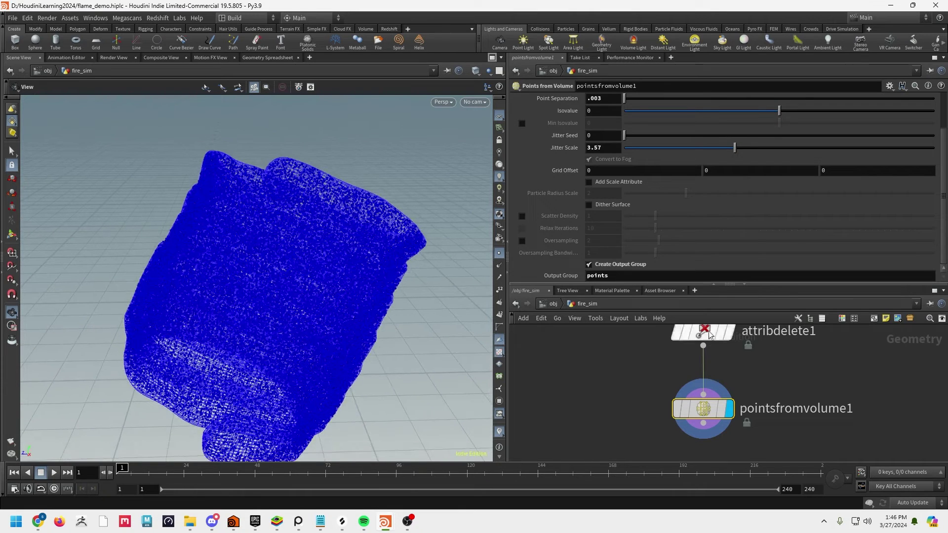
# Step: Add a Pyro Source node below Points from Volume, wire its first input to that node's output, and display it
pyautogui.moveTo(759, 286); pyautogui.dragTo(759, 305)
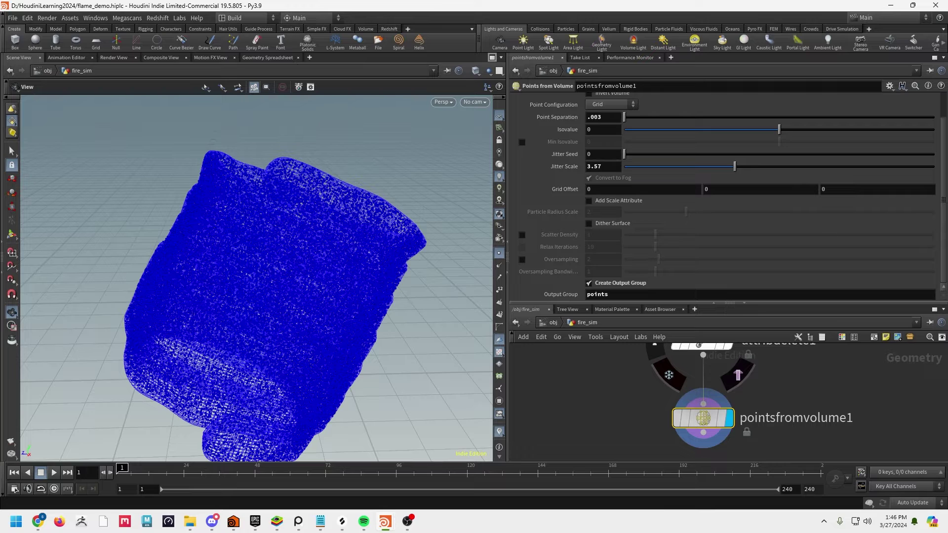
pyautogui.moveTo(660, 303); pyautogui.dragTo(660, 186)
pyautogui.moveTo(385, 301); pyautogui.dragTo(327, 332)
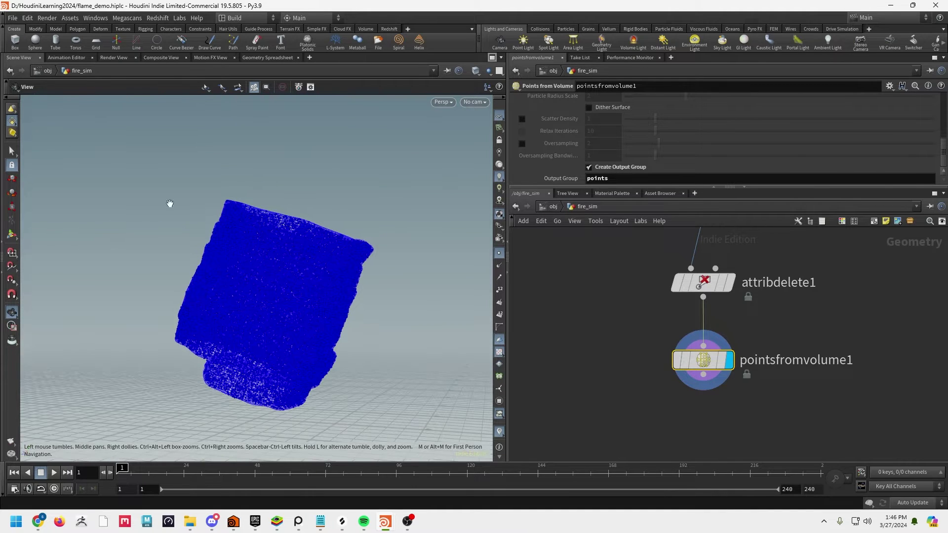
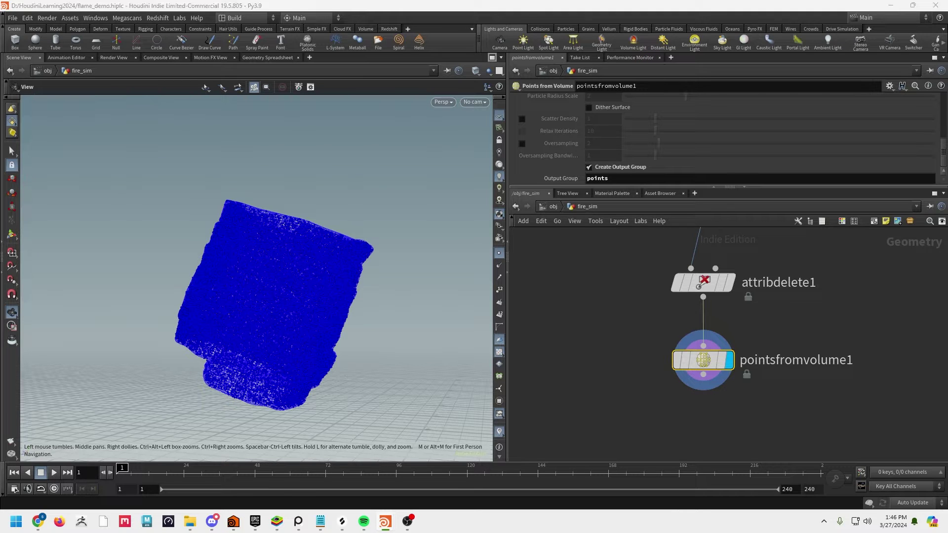
pyautogui.click(739, 393)
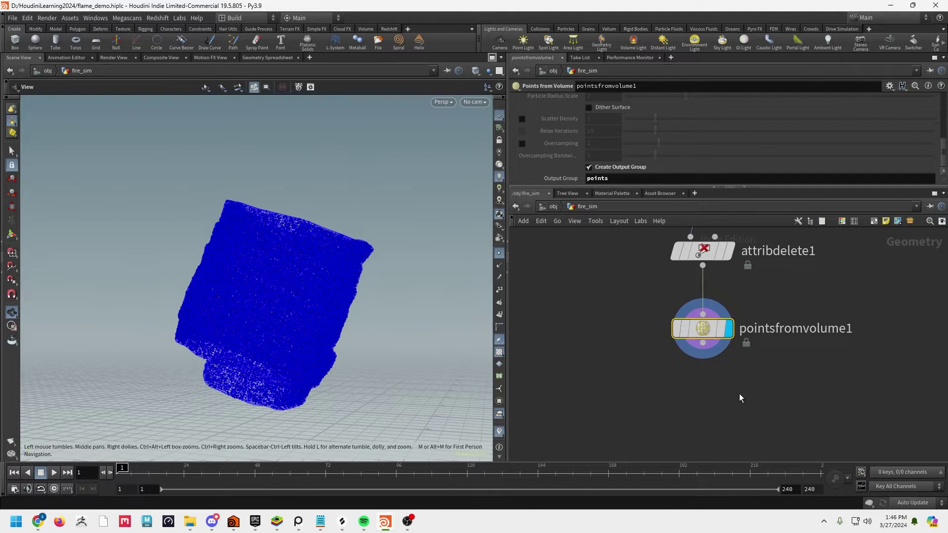
pyautogui.press('Tab')
pyautogui.write('pyr')
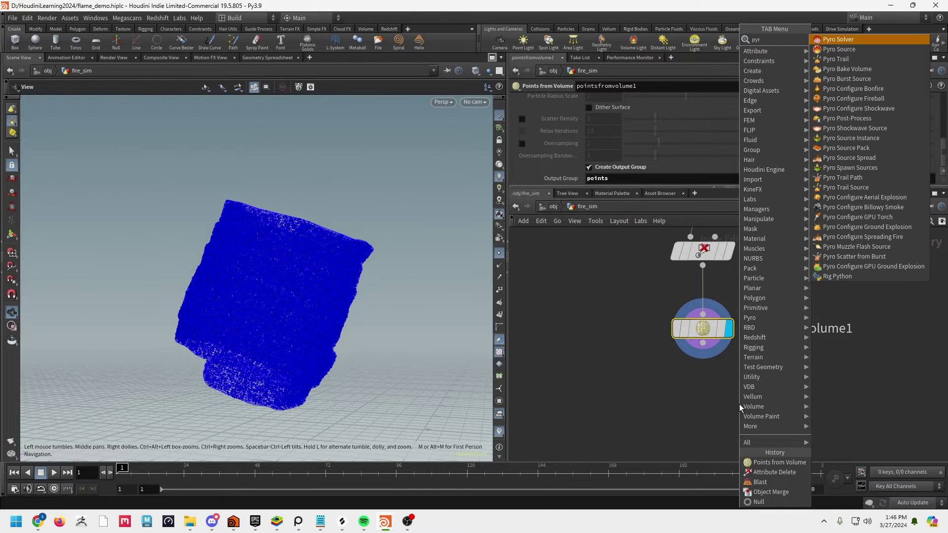
pyautogui.click(839, 50)
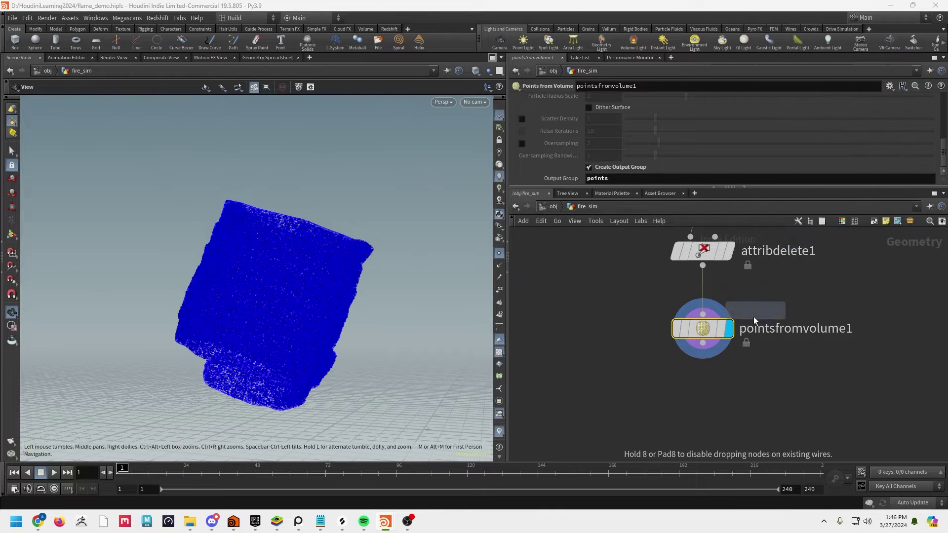
pyautogui.click(710, 429)
pyautogui.moveTo(690, 413); pyautogui.dragTo(702, 343)
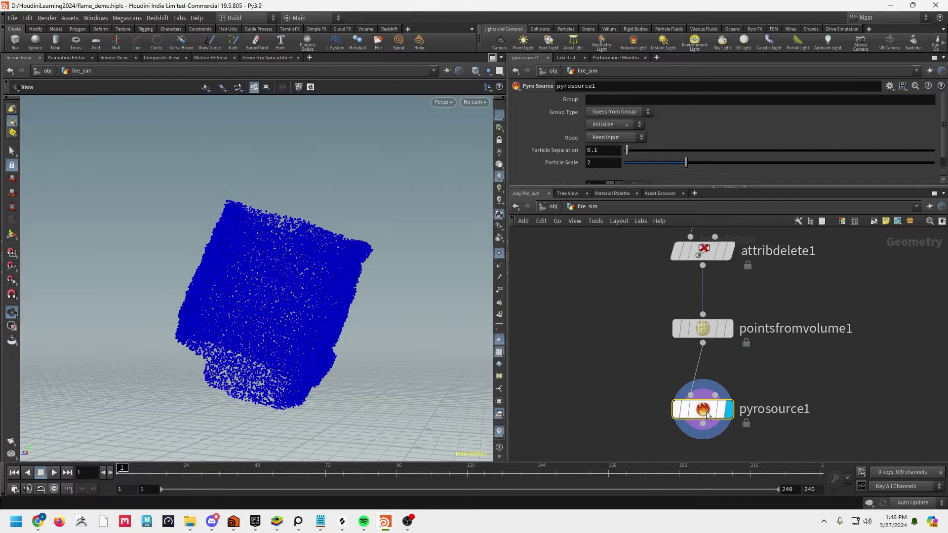
# Step: Set the Pyro Source's Particle Separation to .009
pyautogui.click(594, 150)
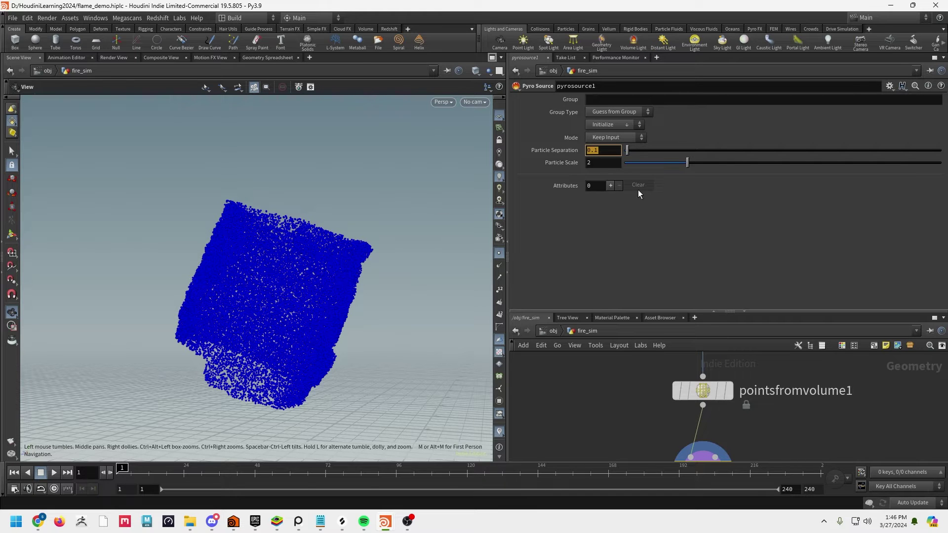
pyautogui.write('.009')
pyautogui.press('Return')
pyautogui.moveTo(415, 186)
pyautogui.mouseDown()
pyautogui.moveTo(372, 218)
pyautogui.moveTo(353, 210)
pyautogui.mouseUp()
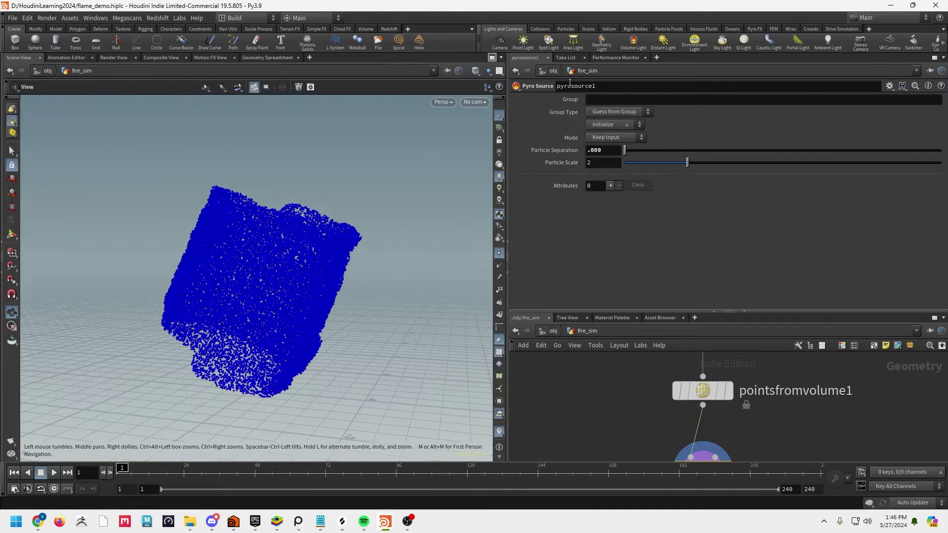
pyautogui.moveTo(640, 312); pyautogui.dragTo(641, 226)
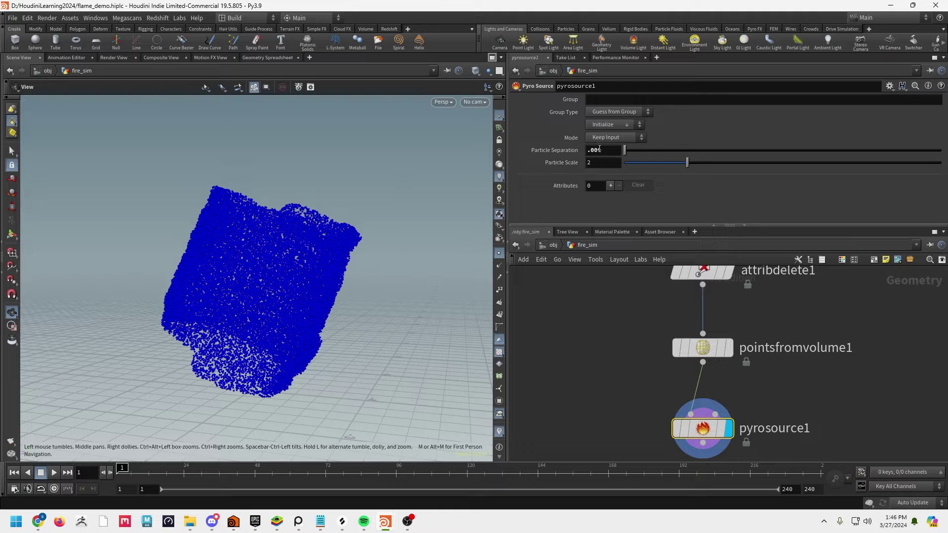
pyautogui.moveTo(282, 205); pyautogui.dragTo(296, 231)
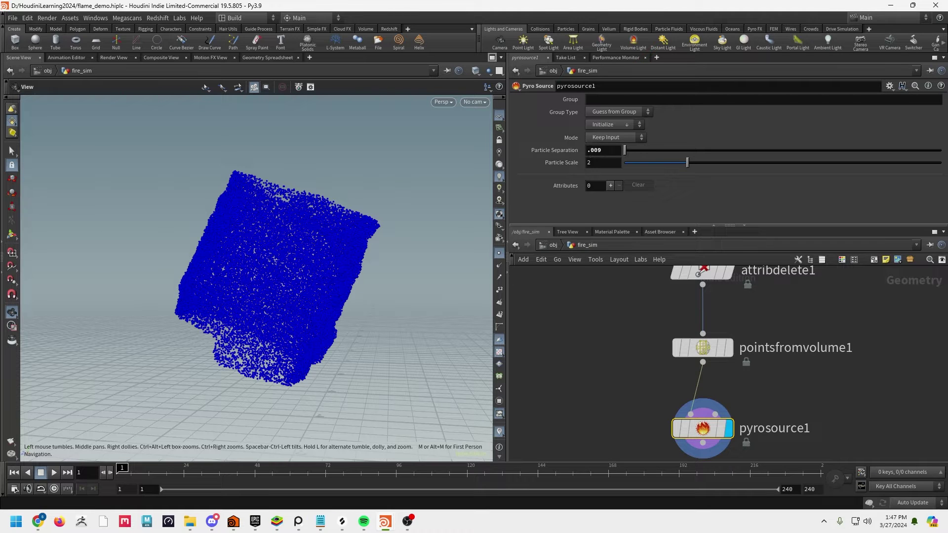
# Step: Initialize the Pyro Source with the Source Fuel preset and reveal its attribute settings
pyautogui.click(625, 125)
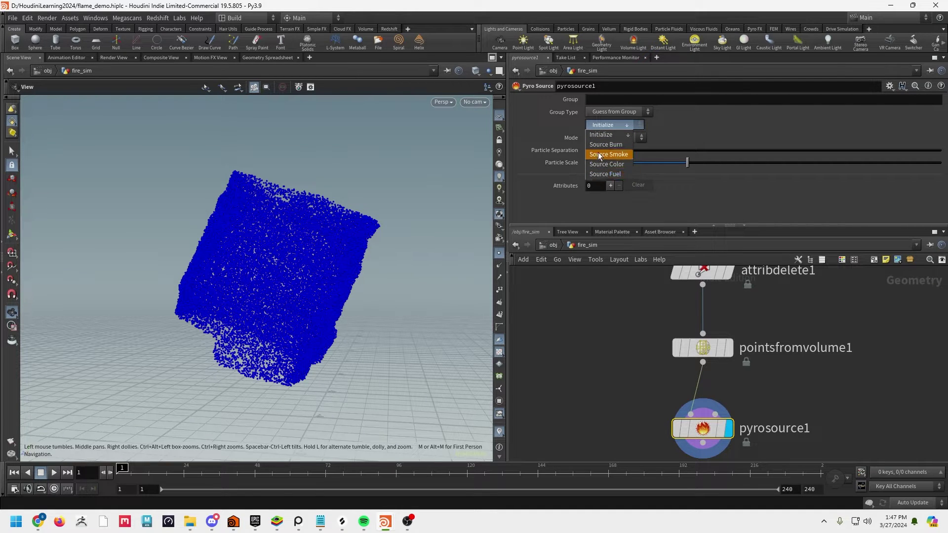
pyautogui.click(602, 173)
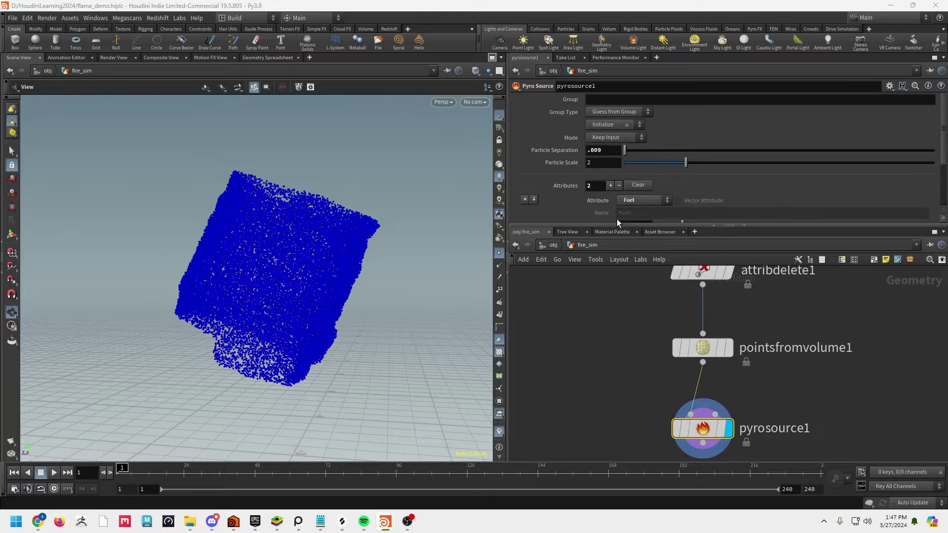
pyautogui.click(744, 225)
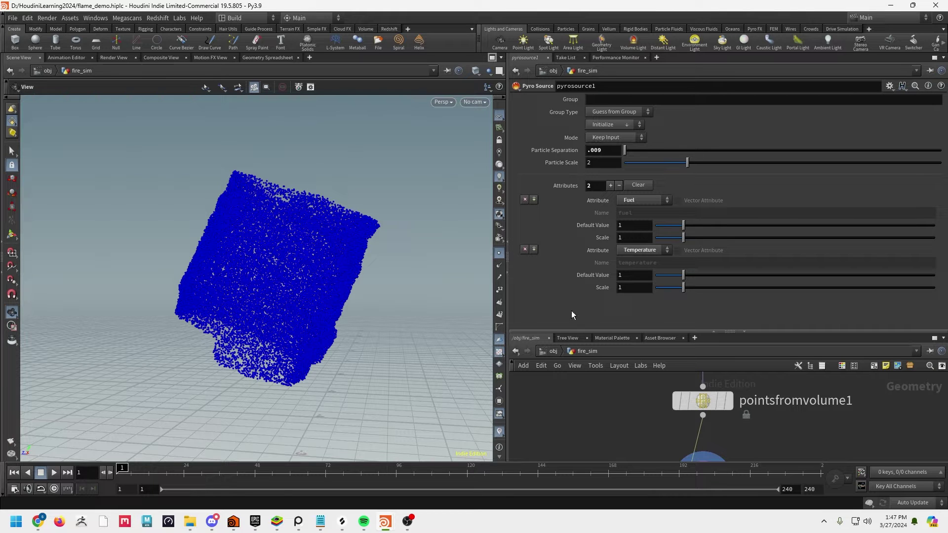
# Step: Add an Attribute Noise node below the Pyro Source, wire it to that node's output, and display it
pyautogui.moveTo(821, 434); pyautogui.dragTo(821, 407, button='middle')
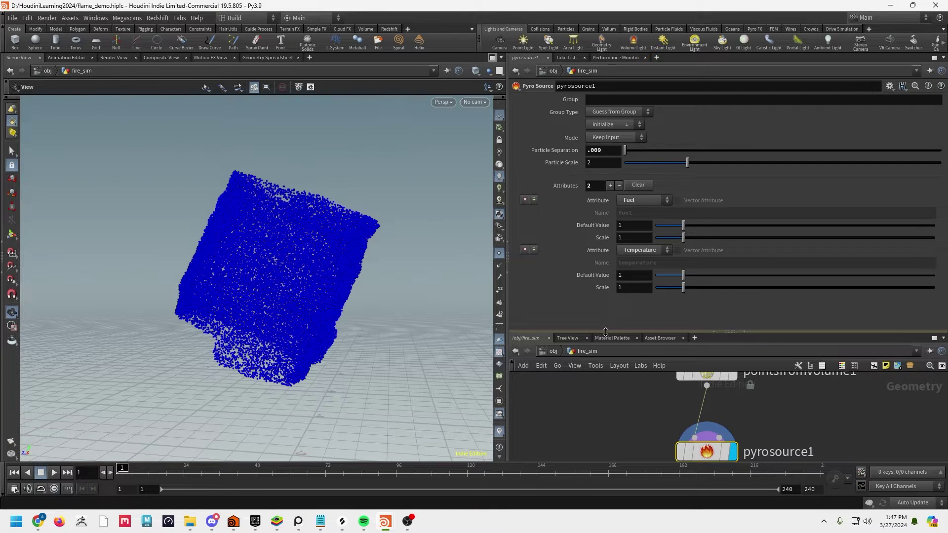
pyautogui.moveTo(605, 331); pyautogui.dragTo(605, 265)
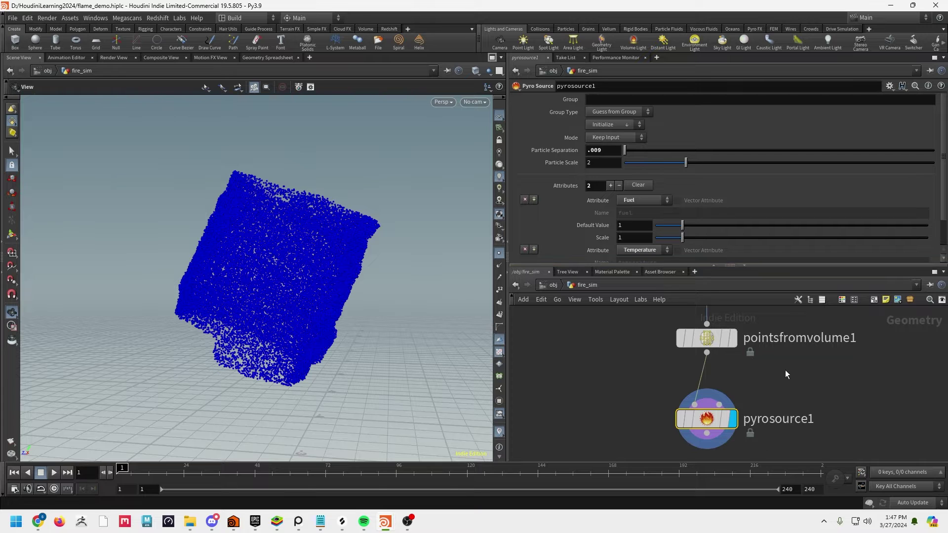
pyautogui.moveTo(649, 265); pyautogui.dragTo(649, 194)
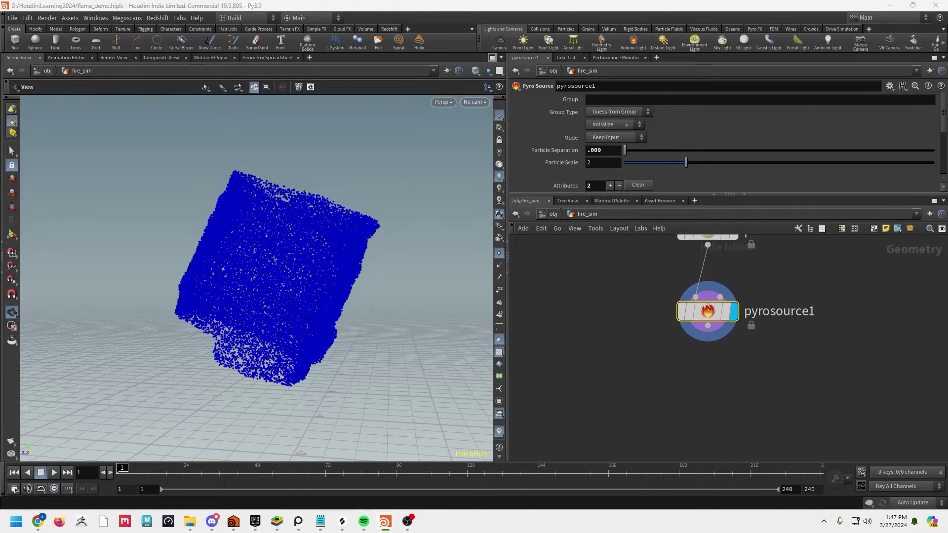
pyautogui.press('Tab')
pyautogui.write('at')
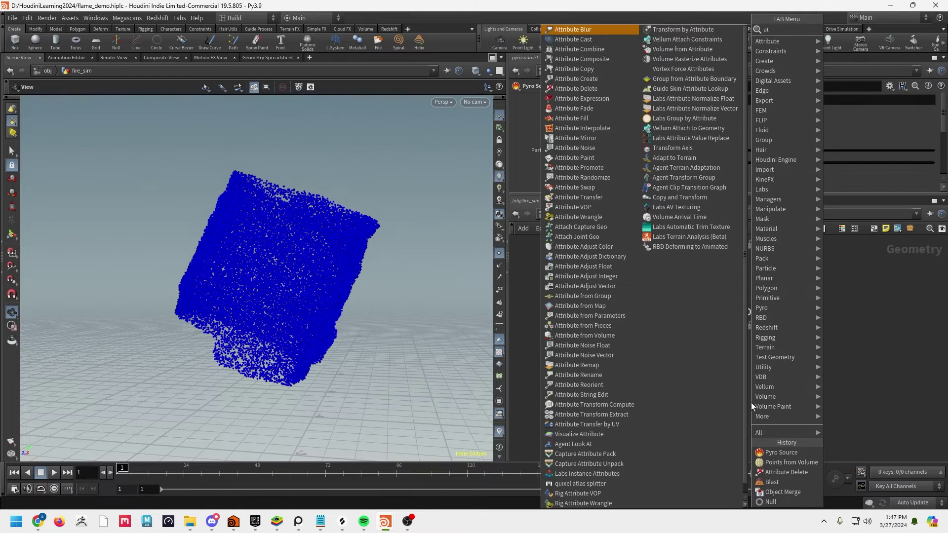
pyautogui.write('tno')
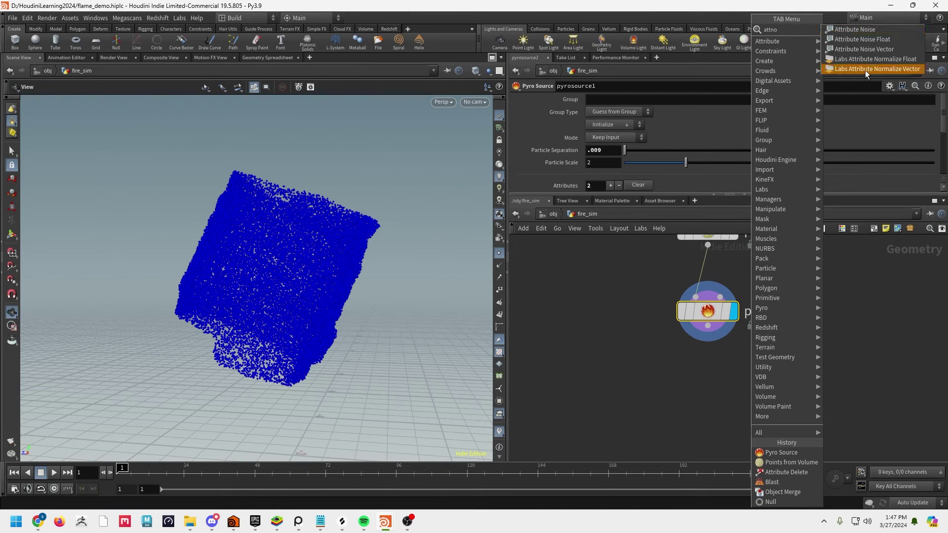
pyautogui.click(853, 33)
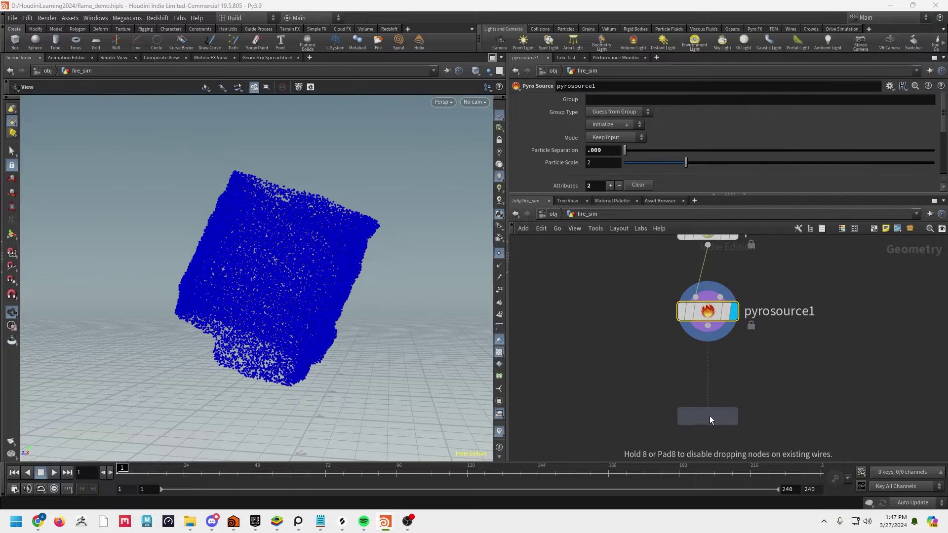
pyautogui.click(710, 416)
pyautogui.moveTo(708, 325); pyautogui.dragTo(734, 380)
pyautogui.click(734, 379)
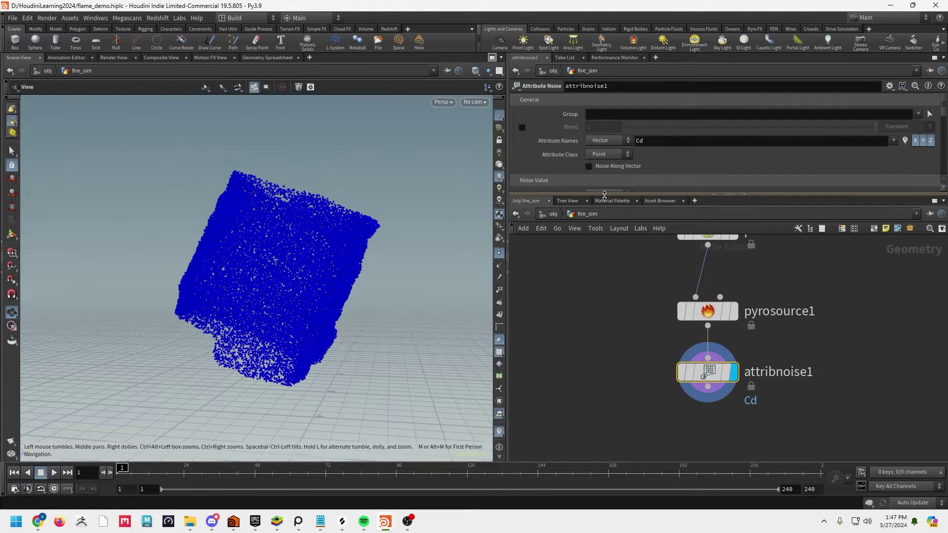
# Step: Turn off the point markers in the viewport so the noise colors on the points can be inspected
pyautogui.moveTo(601, 195); pyautogui.dragTo(602, 260)
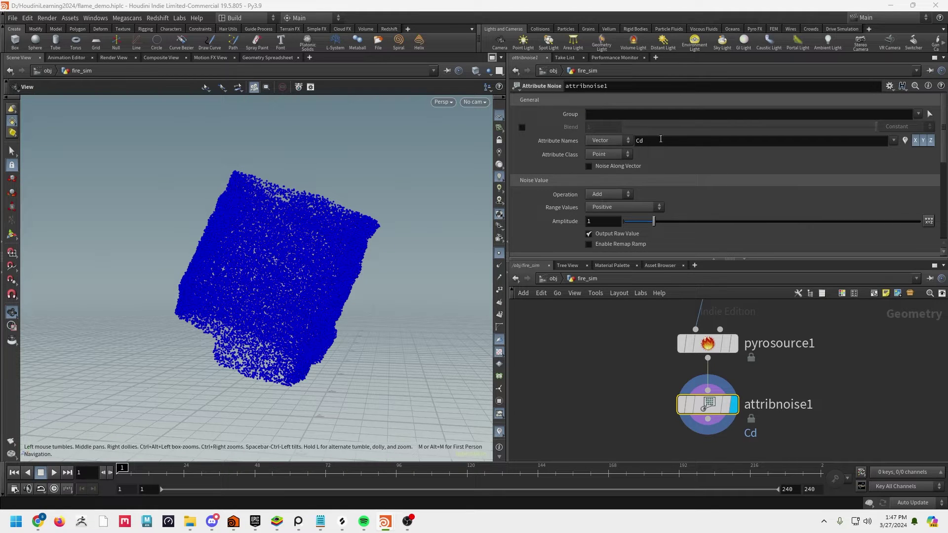
pyautogui.click(499, 253)
pyautogui.moveTo(346, 202); pyautogui.dragTo(358, 250)
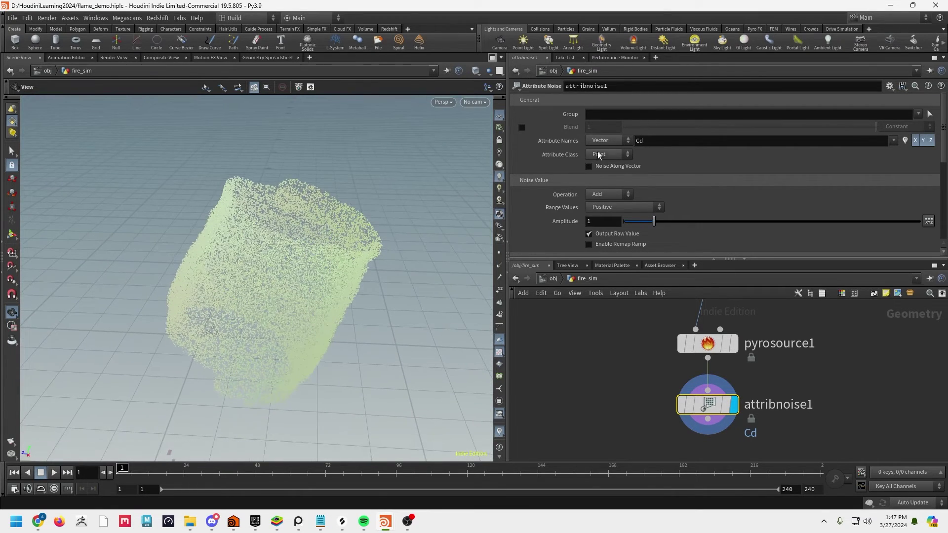
# Step: Set the Attribute Noise to the Float attributes fuel temperature and visualize them in the viewport
pyautogui.click(603, 150)
pyautogui.click(675, 140)
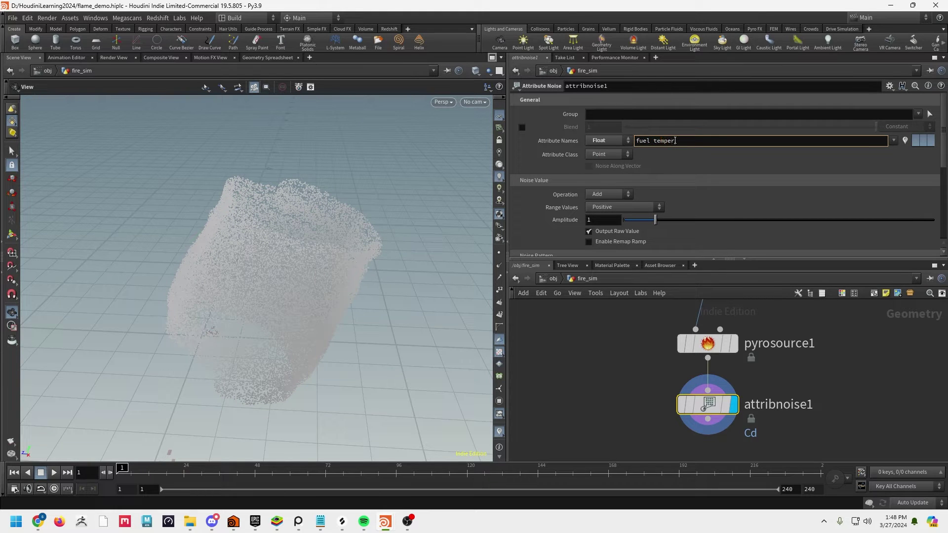
pyautogui.press('Return')
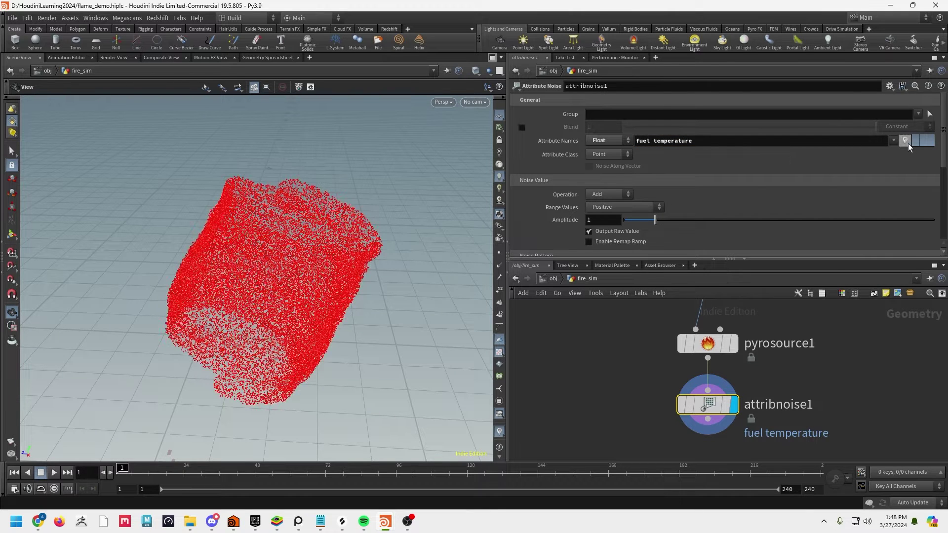
pyautogui.moveTo(255, 288); pyautogui.dragTo(372, 252)
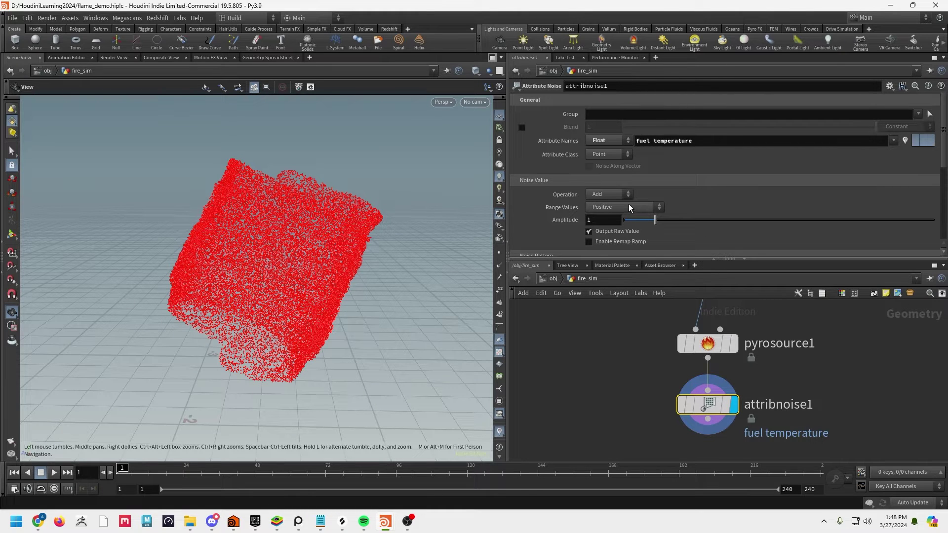
# Step: Switch the noise Range Values to Min/Max with a Min Value of -4 and a Max Value of 4
pyautogui.click(600, 207)
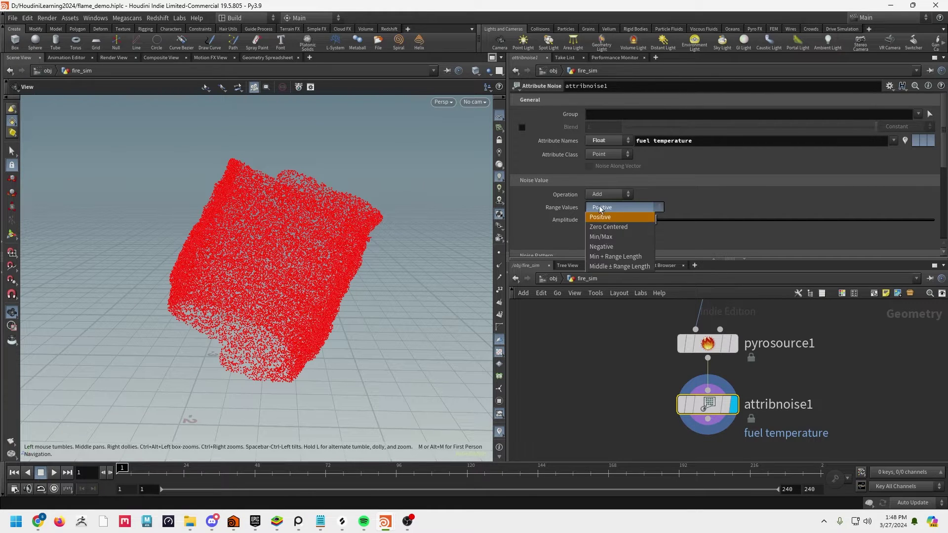
pyautogui.click(633, 237)
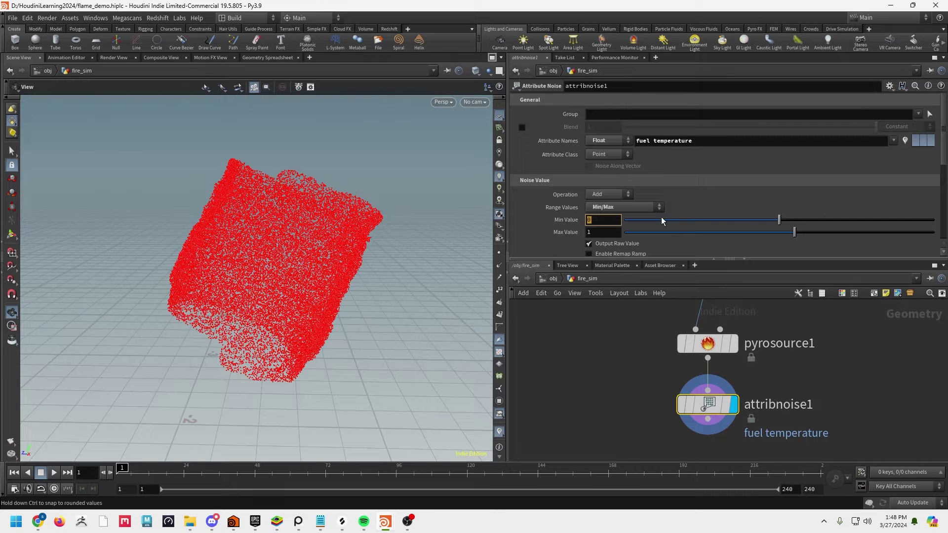
pyautogui.write('-4')
pyautogui.press('Return')
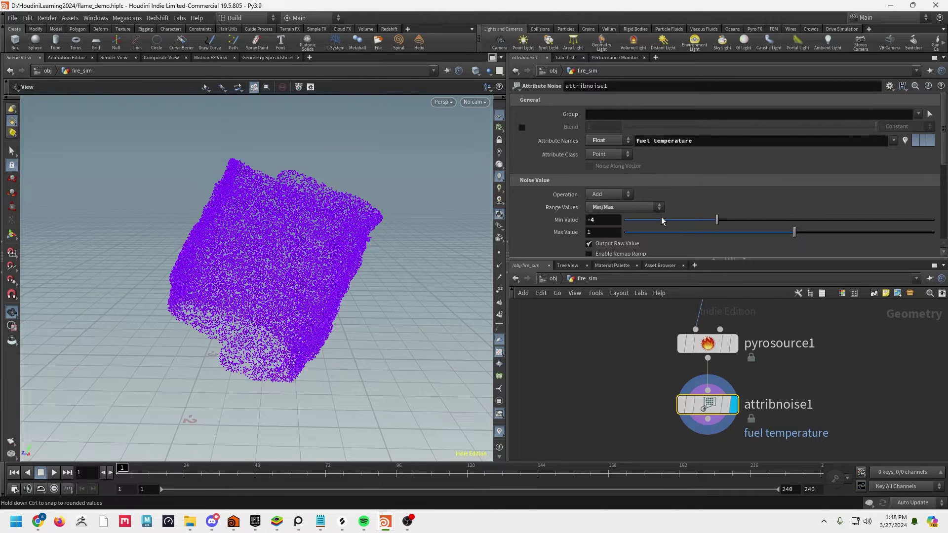
pyautogui.click(598, 231)
pyautogui.write('4')
pyautogui.press('Return')
pyautogui.moveTo(286, 281); pyautogui.dragTo(248, 273)
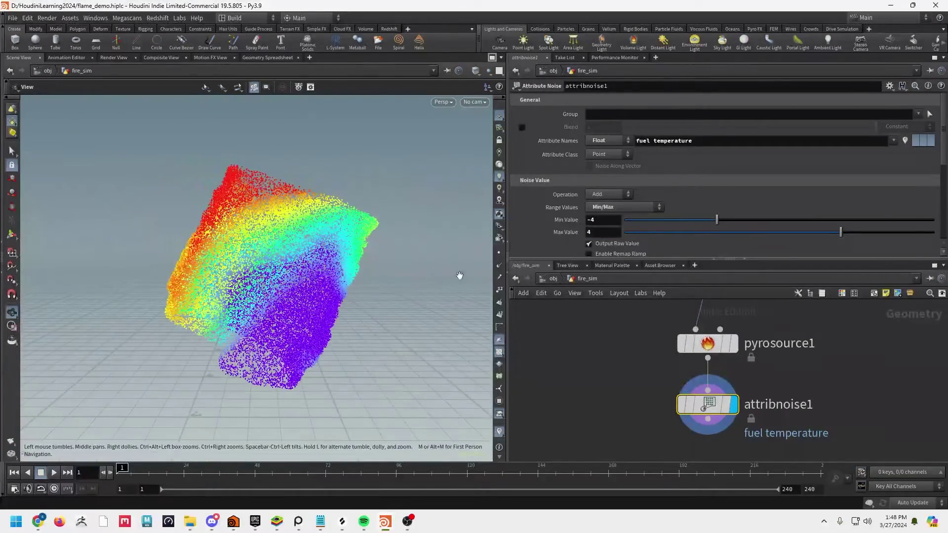
# Step: Set the noise pattern's Element Size to .08
pyautogui.moveTo(570, 259); pyautogui.dragTo(570, 322)
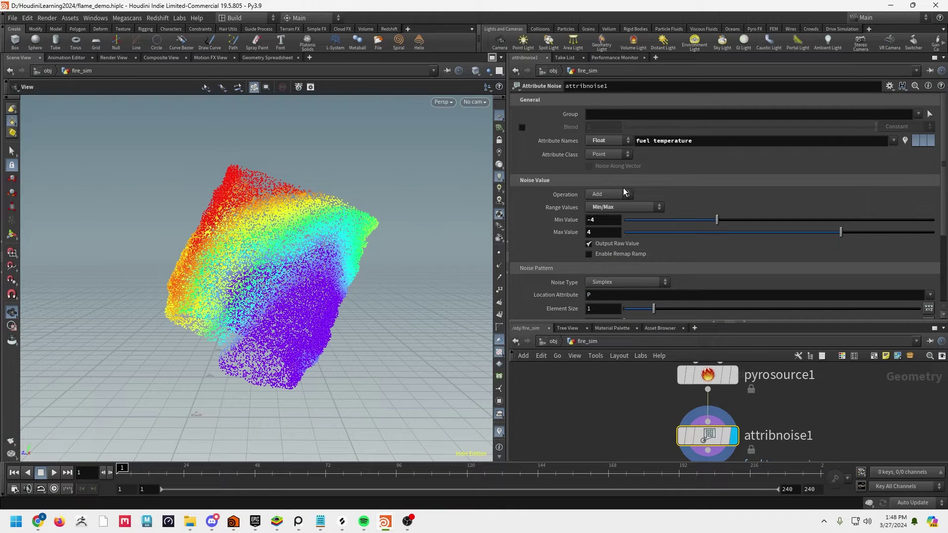
pyautogui.scroll(-2, 627, 193)
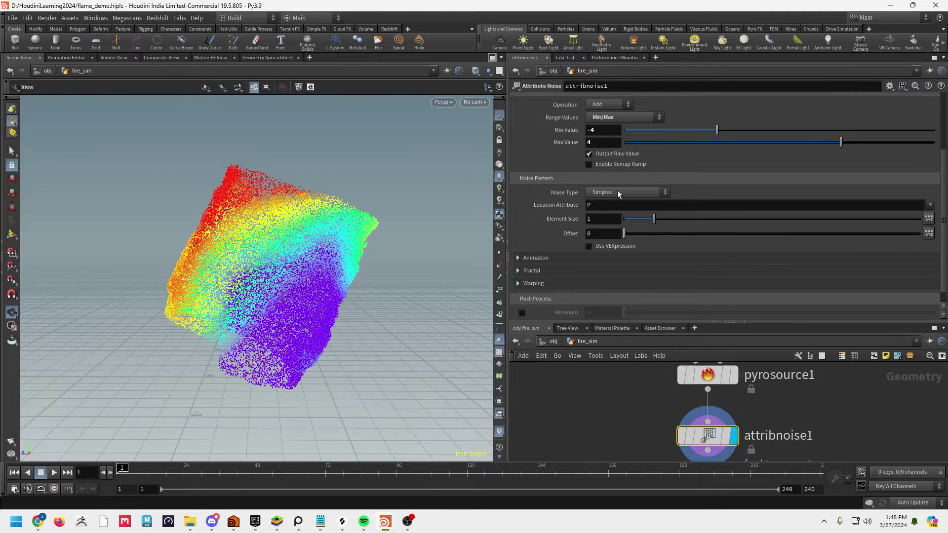
pyautogui.click(611, 220)
pyautogui.press('Return')
pyautogui.moveTo(287, 245)
pyautogui.mouseDown()
pyautogui.moveTo(269, 250)
pyautogui.moveTo(300, 253)
pyautogui.moveTo(289, 253)
pyautogui.mouseUp()
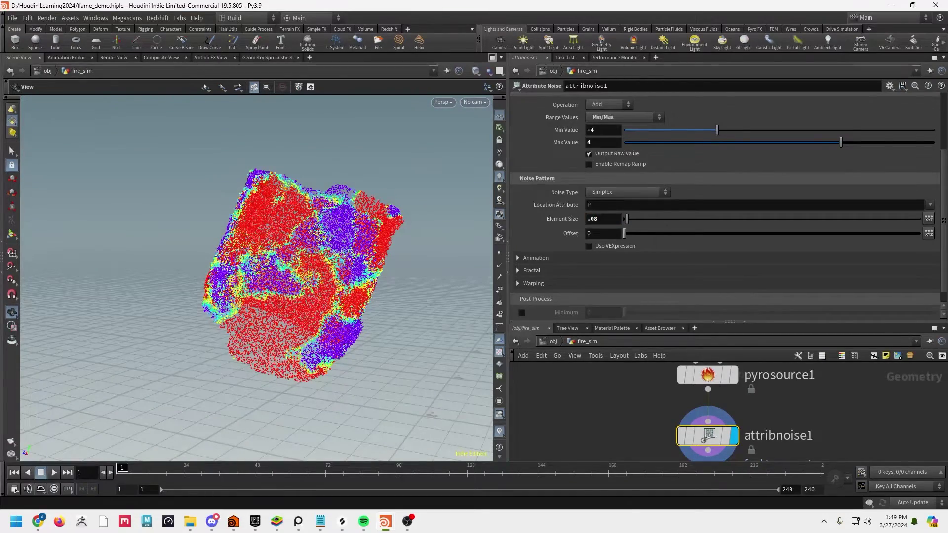
# Step: Enable Animate Noise on the Attribute Noise node and set the Pulse Duration to 2
pyautogui.click(526, 258)
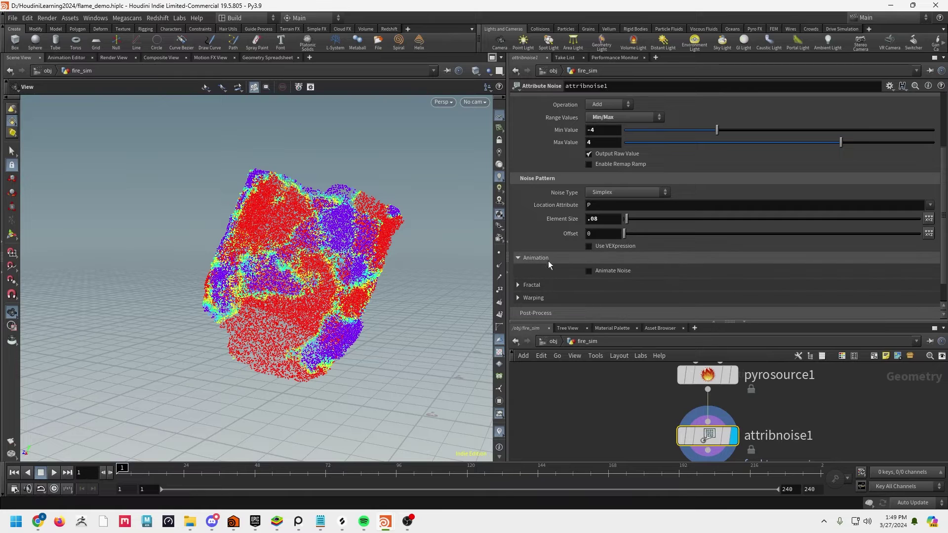
pyautogui.click(607, 272)
pyautogui.doubleClick(614, 282)
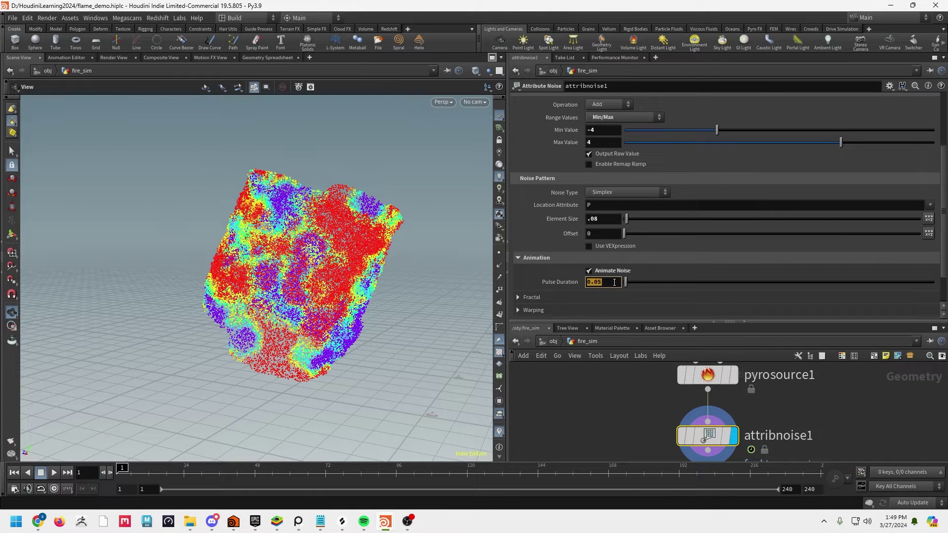
pyautogui.write('2')
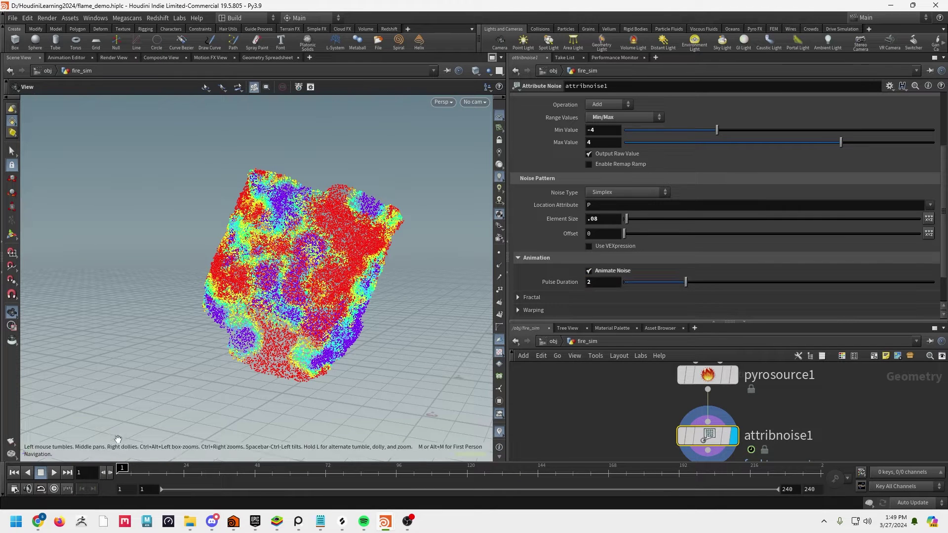
# Step: Preview the animated noise from the first frame with real-time playback, dismissing the Splice firewall prompt, and stop playback
pyautogui.click(55, 473)
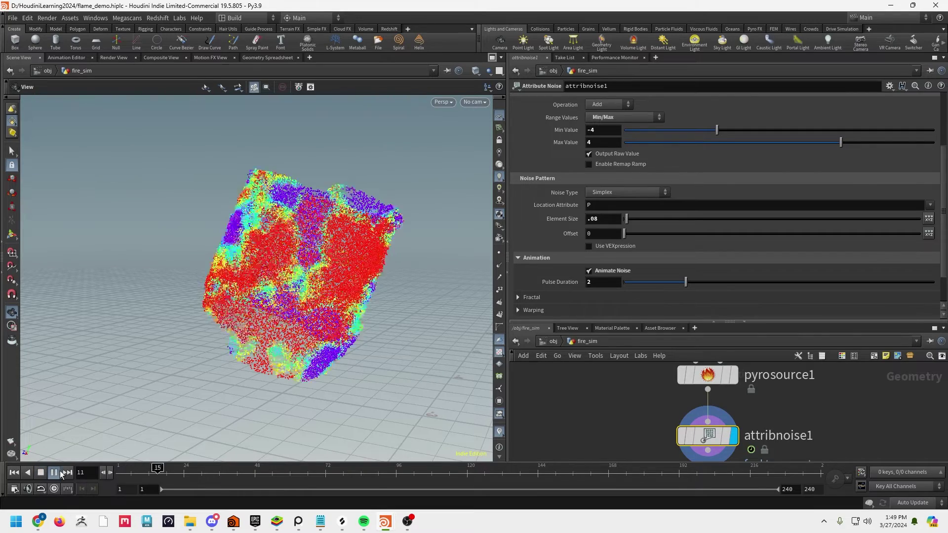
pyautogui.click(15, 475)
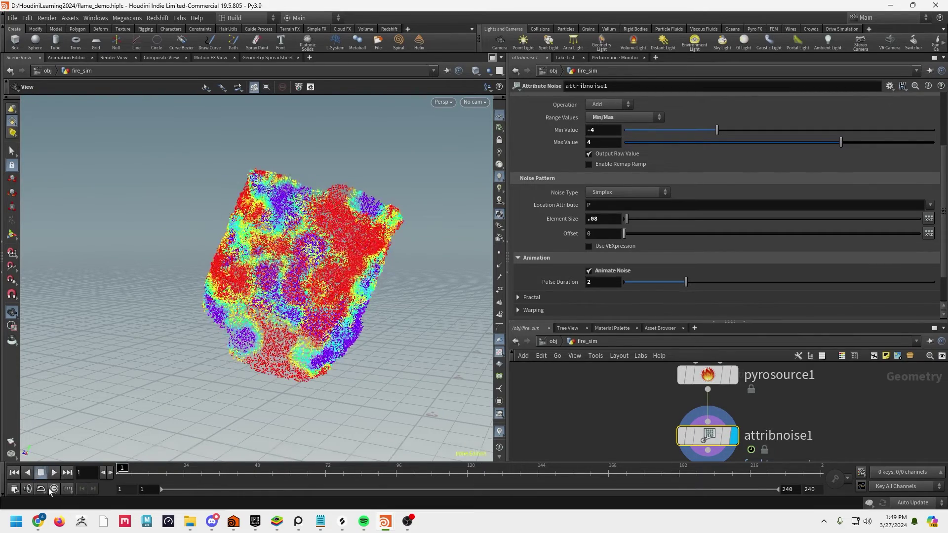
pyautogui.click(54, 472)
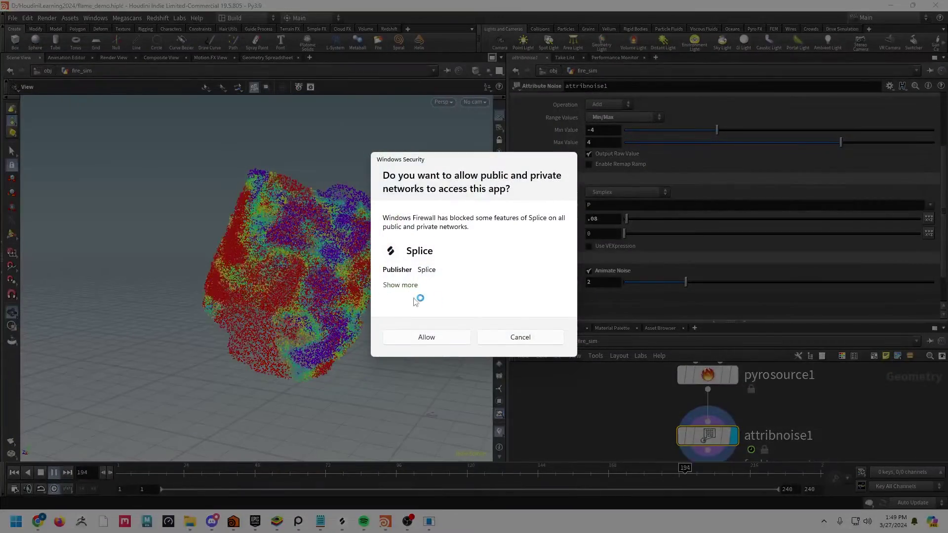
pyautogui.click(522, 338)
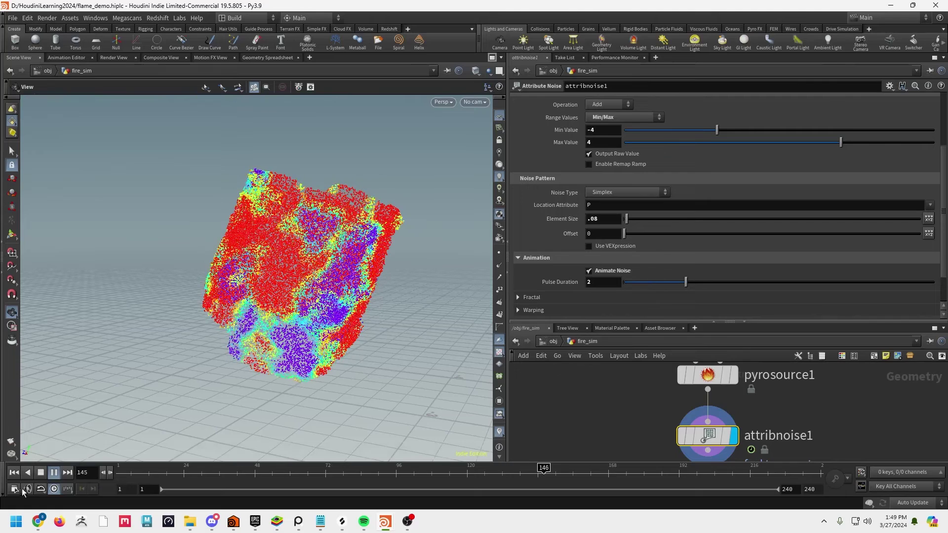
pyautogui.click(41, 475)
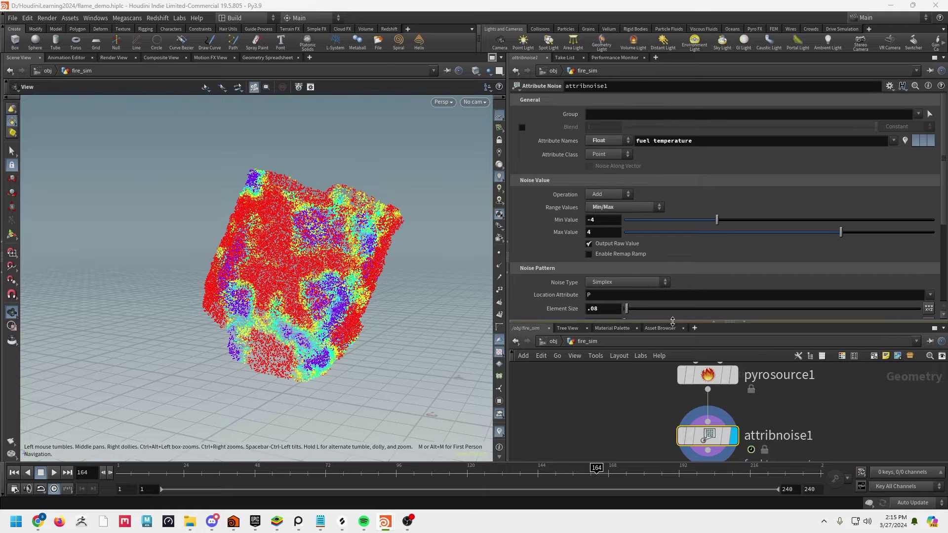
# Step: Add a Volume Rasterize Attributes node below the Attribute Noise, wire it to that node's output, and display it
pyautogui.moveTo(673, 321); pyautogui.dragTo(673, 226)
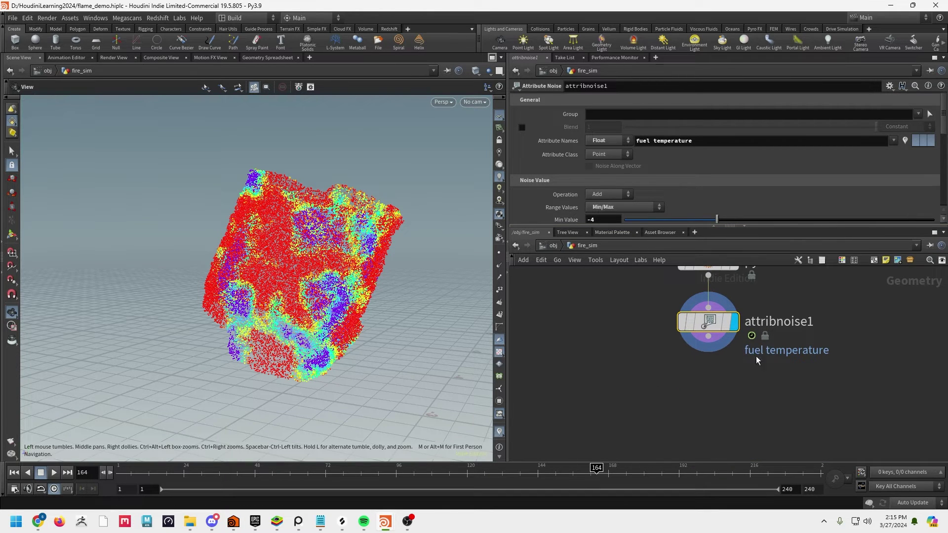
pyautogui.press('Tab')
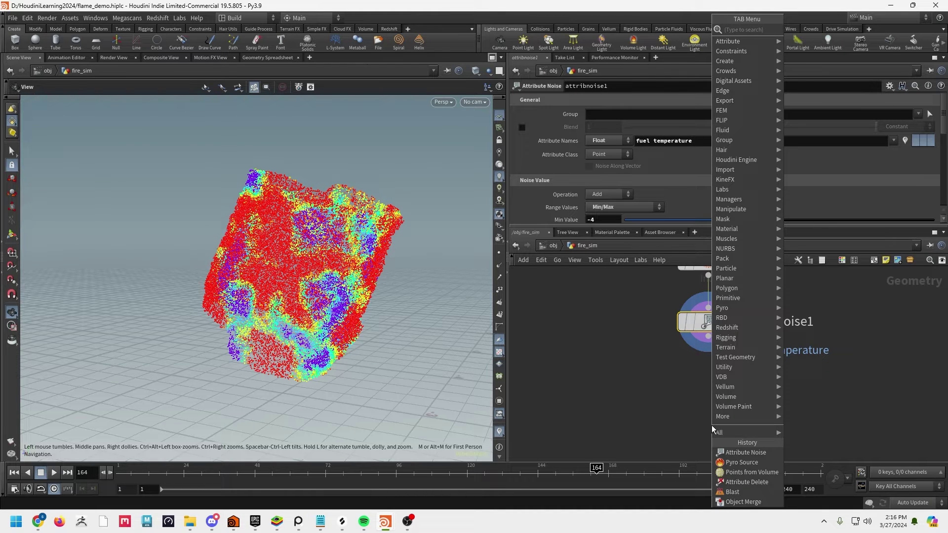
pyautogui.write('volfow')
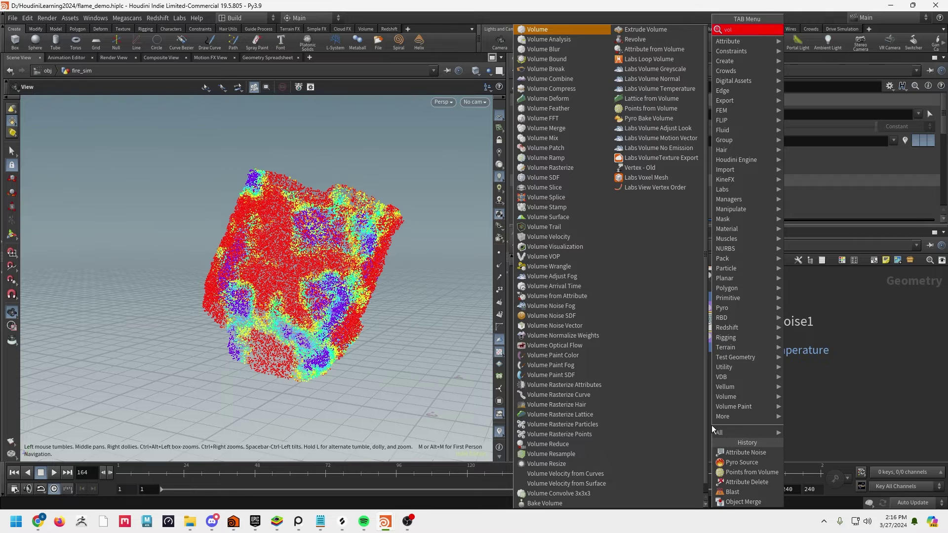
pyautogui.press('BackSpace')
pyautogui.press('BackSpace')
pyautogui.press('BackSpace')
pyautogui.write('rqw')
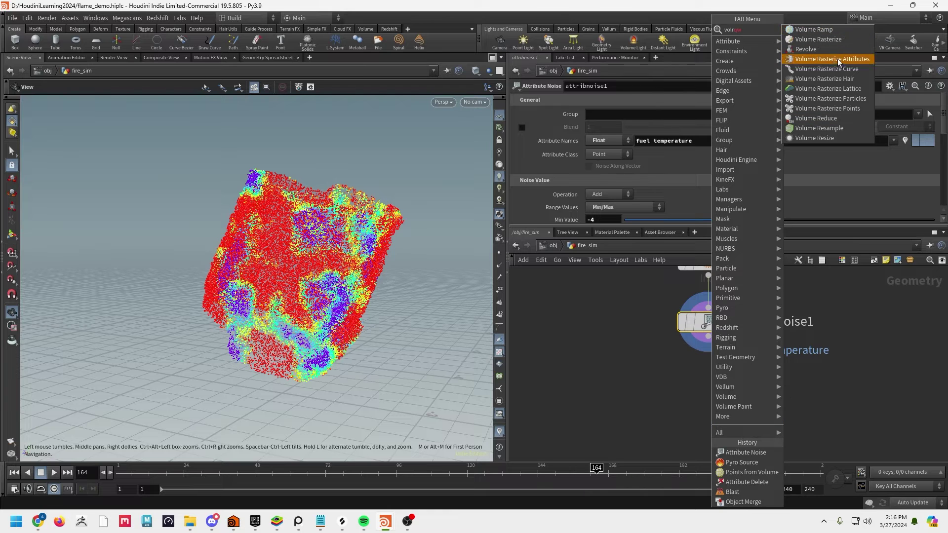
pyautogui.click(815, 59)
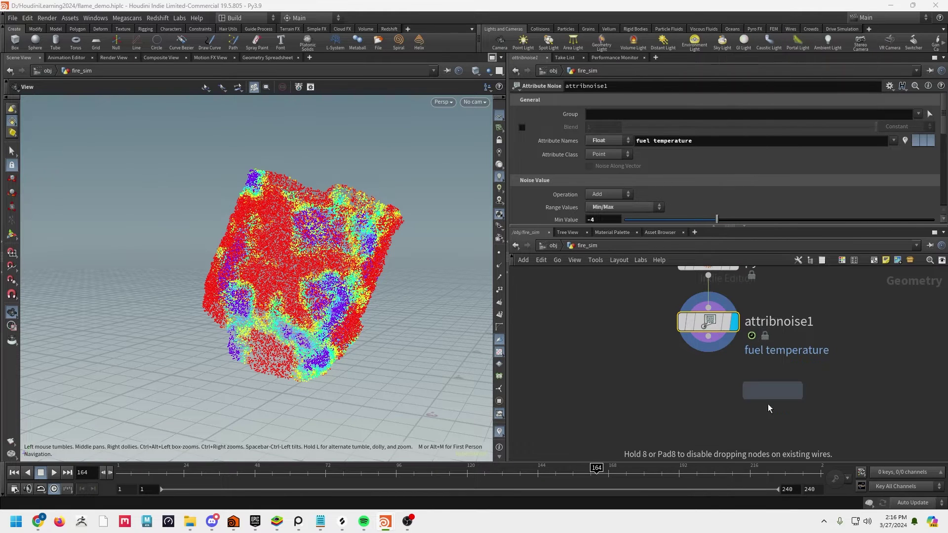
pyautogui.click(718, 406)
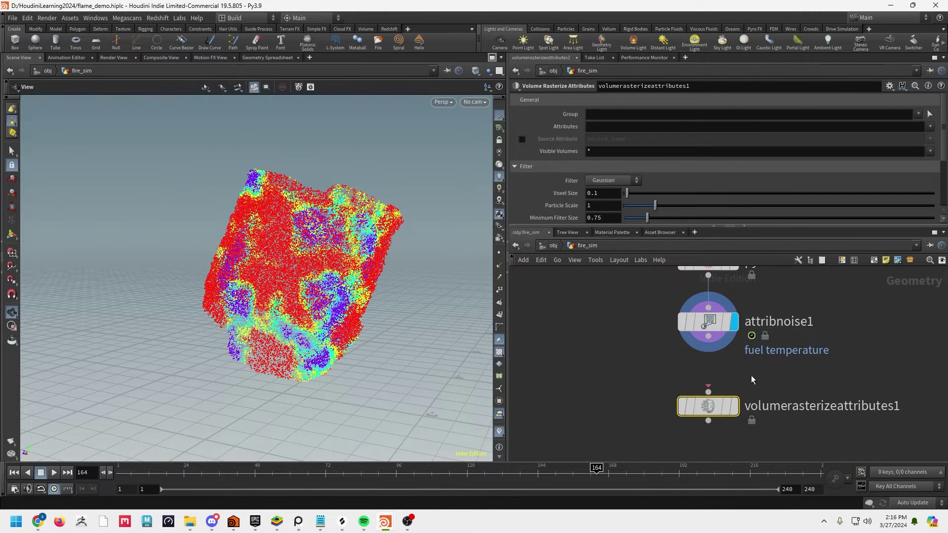
pyautogui.click(733, 407)
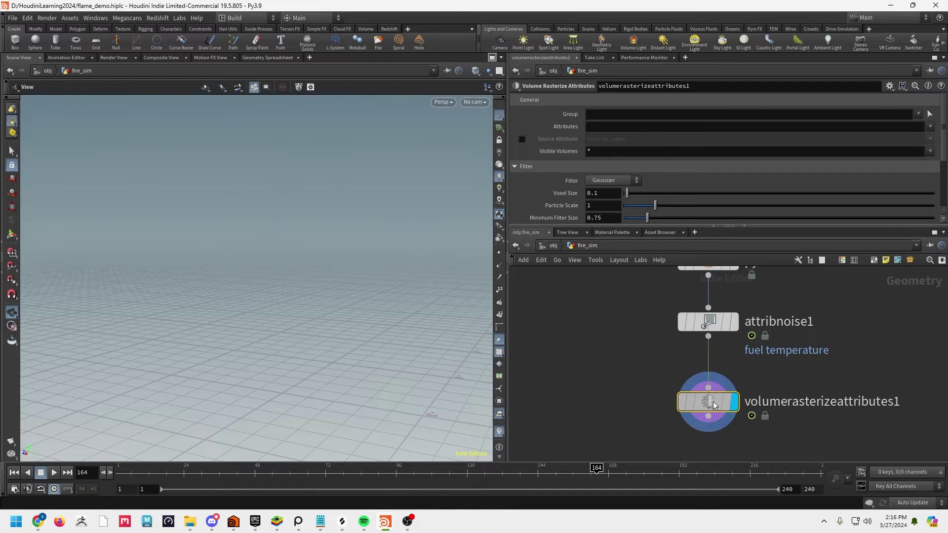
pyautogui.moveTo(709, 414); pyautogui.dragTo(709, 393)
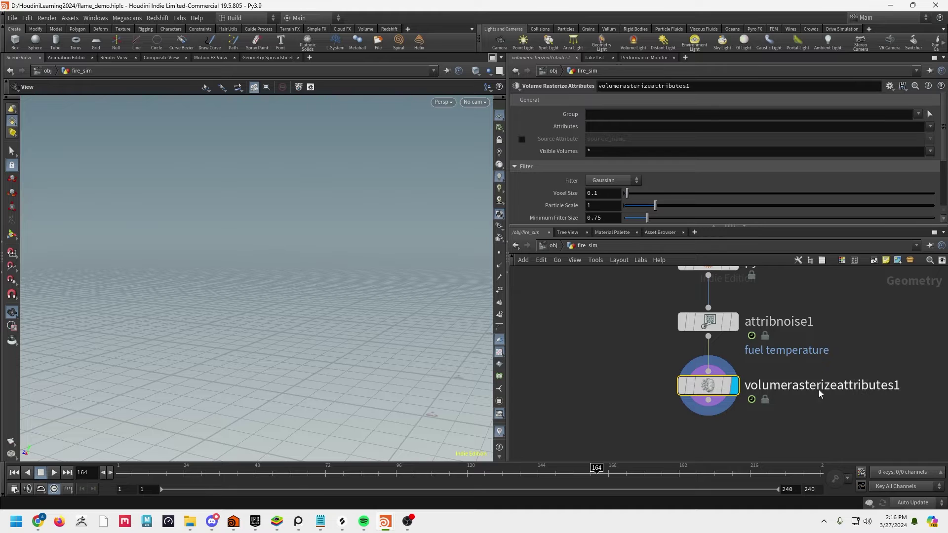
# Step: Set the Volume Rasterize Attributes node's Attributes to fuel and temperature
pyautogui.moveTo(688, 381)
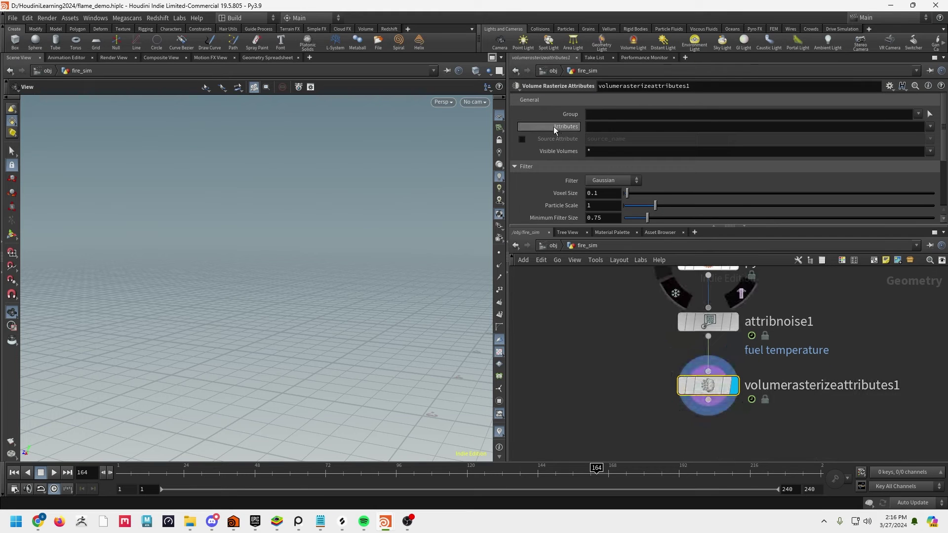
pyautogui.click(614, 126)
pyautogui.click(927, 127)
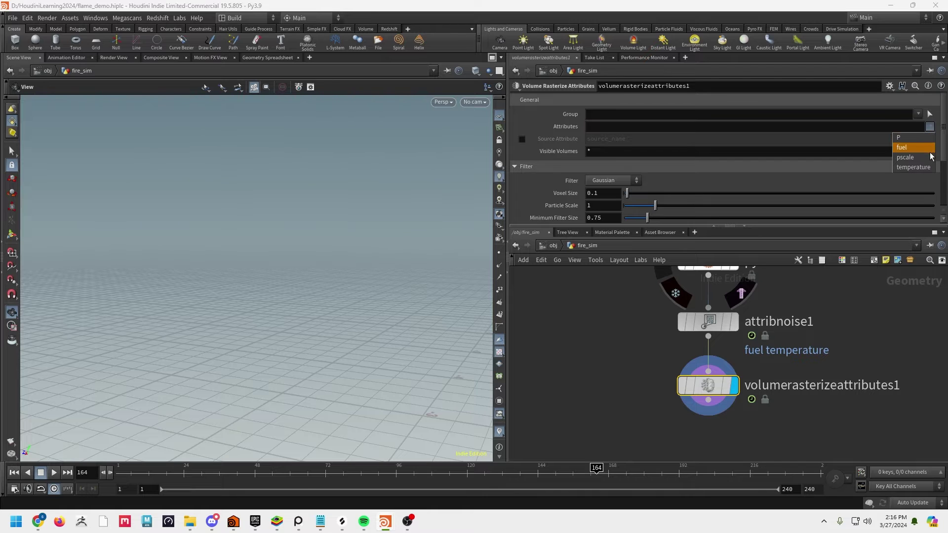
pyautogui.click(902, 147)
pyautogui.click(930, 127)
pyautogui.click(913, 167)
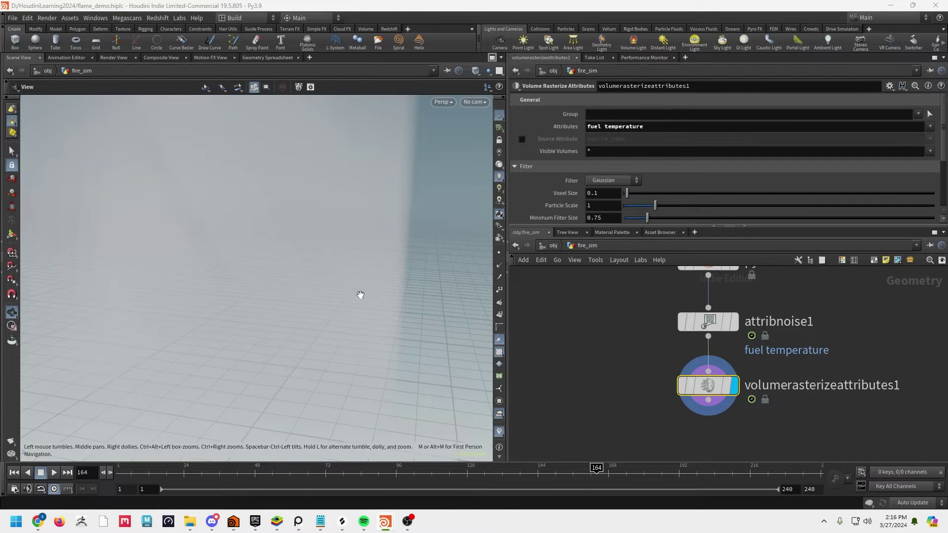
# Step: Set the Volume Rasterize Attributes node's Voxel Size to .004 and its Particle Scale to .05
pyautogui.moveTo(362, 296); pyautogui.dragTo(120, 296, button='right')
pyautogui.moveTo(119, 296); pyautogui.dragTo(257, 291)
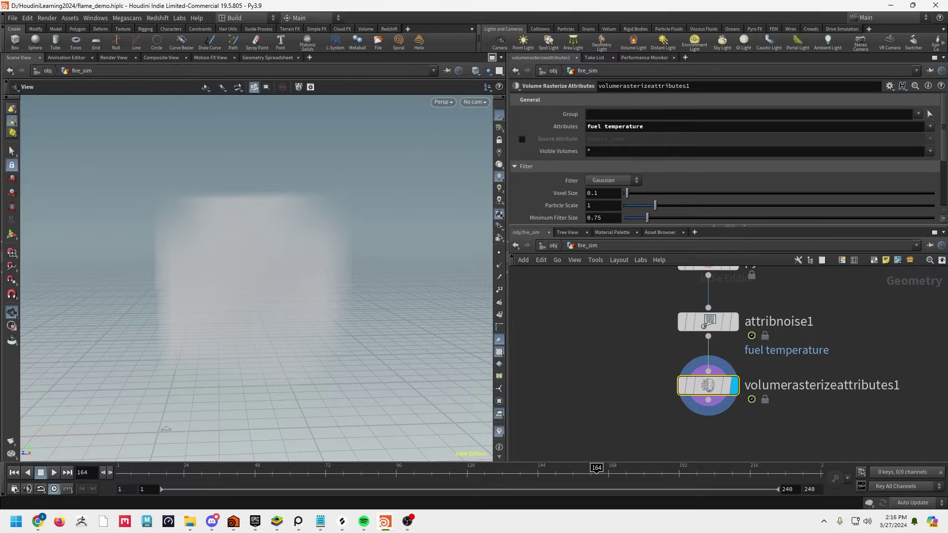
pyautogui.click(605, 194)
pyautogui.write('.004')
pyautogui.press('Return')
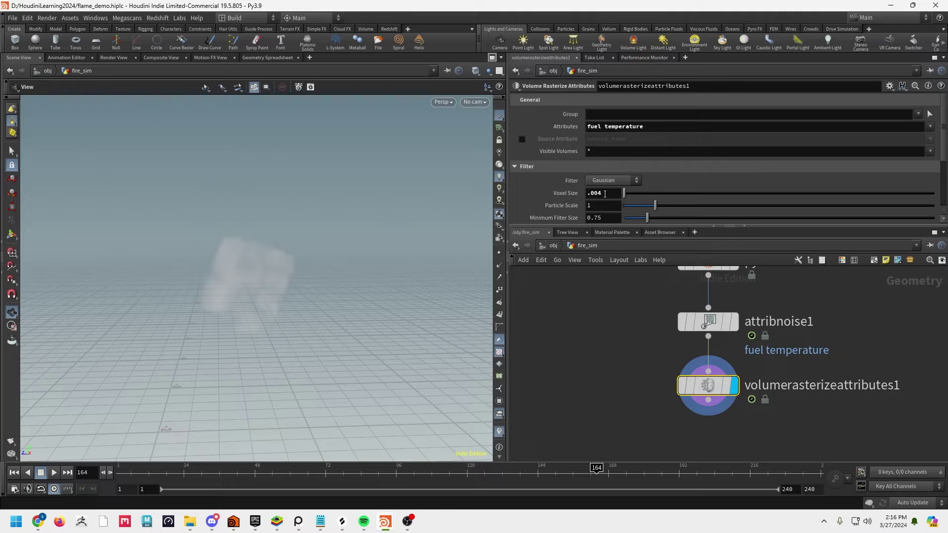
pyautogui.click(596, 205)
pyautogui.write('.05')
pyautogui.press('Return')
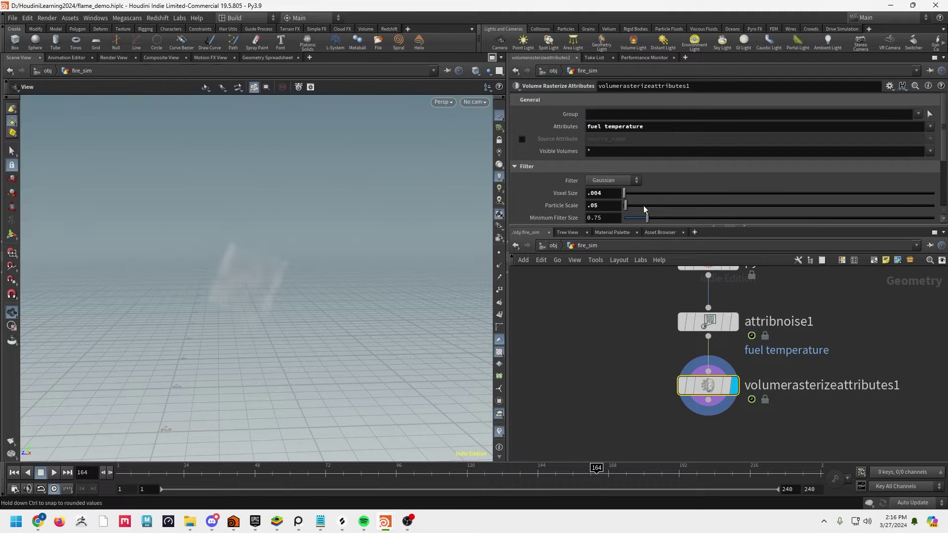
pyautogui.moveTo(644, 225); pyautogui.dragTo(644, 271)
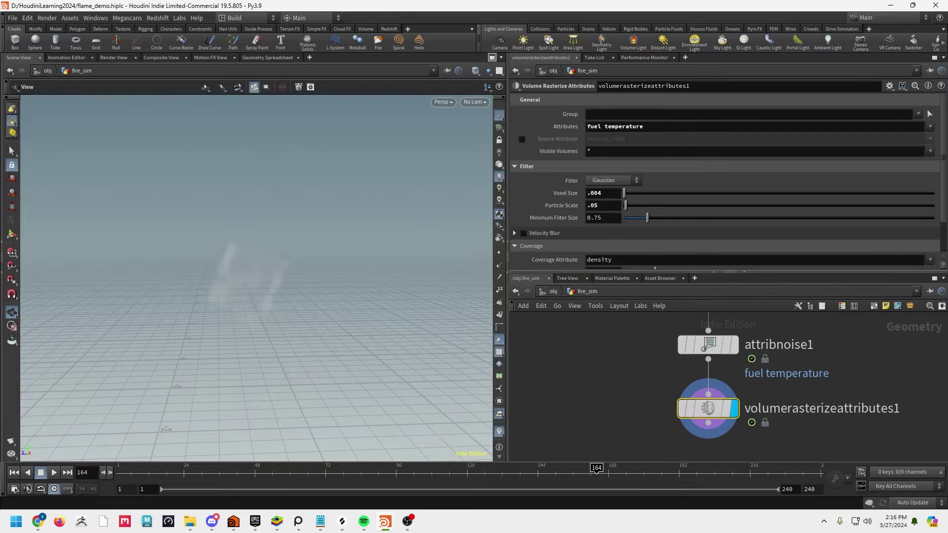
# Step: Play the rasterized volume from the first frame, inspect it from a lower angle, and stop playback
pyautogui.moveTo(444, 275); pyautogui.dragTo(269, 355)
pyautogui.click(14, 473)
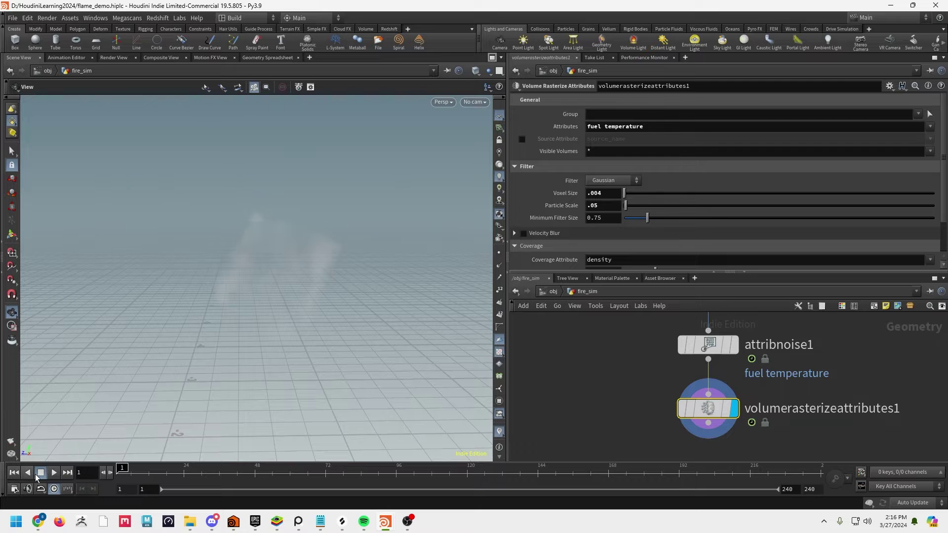
pyautogui.click(55, 474)
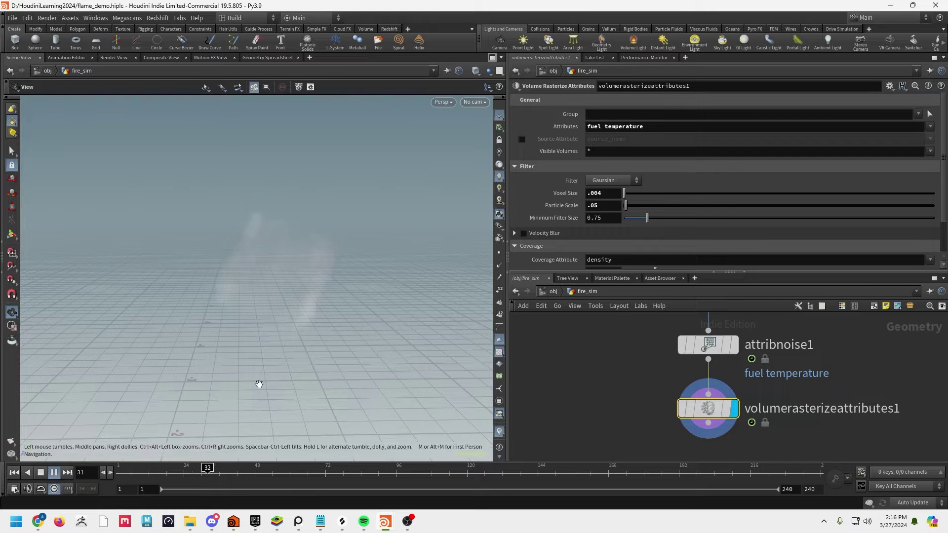
pyautogui.moveTo(259, 383); pyautogui.dragTo(277, 359)
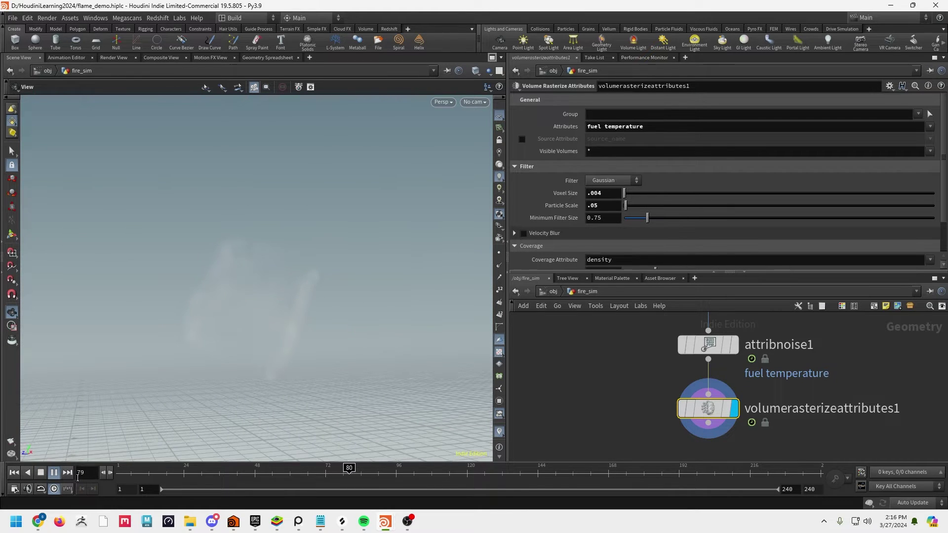
pyautogui.click(41, 472)
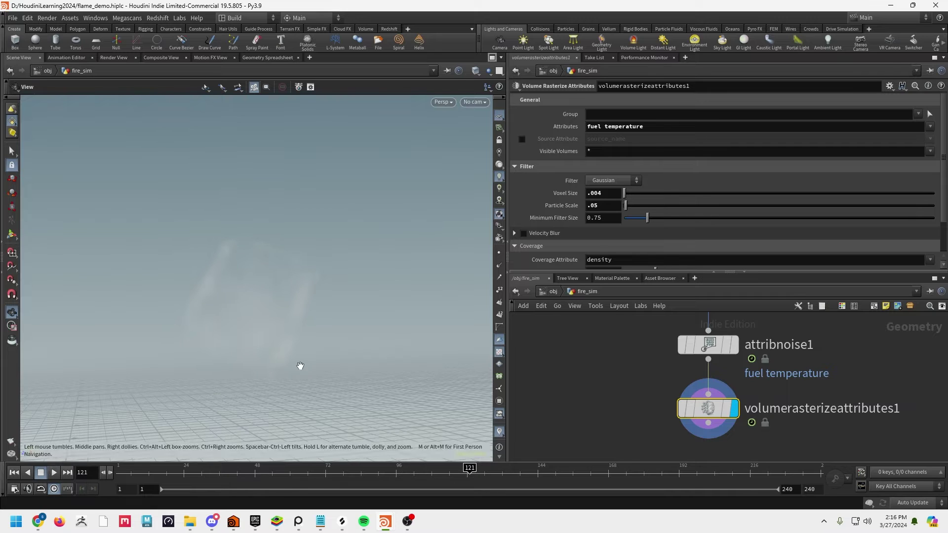
# Step: Switch the viewport background's color scheme to Dark in the display options
pyautogui.press('d')
pyautogui.click(343, 264)
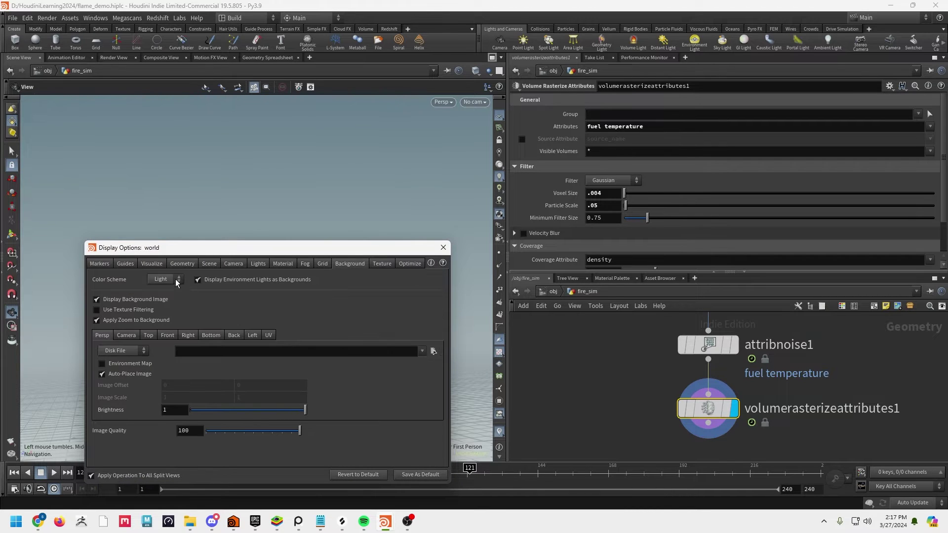
pyautogui.click(166, 279)
pyautogui.click(161, 301)
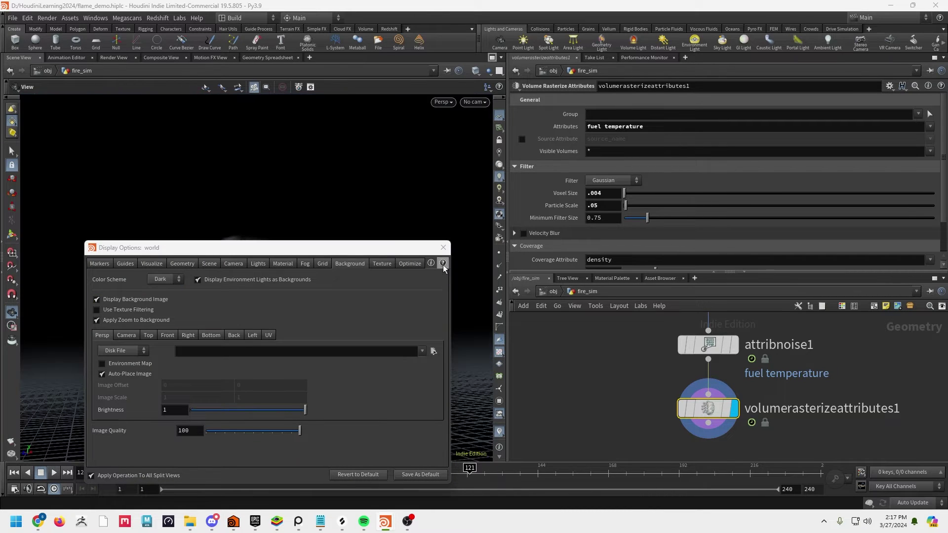
pyautogui.click(444, 247)
# Step: Replay the rasterized volume from the first frame against the dark background, viewing it from above and from the side
pyautogui.moveTo(268, 340); pyautogui.dragTo(217, 410)
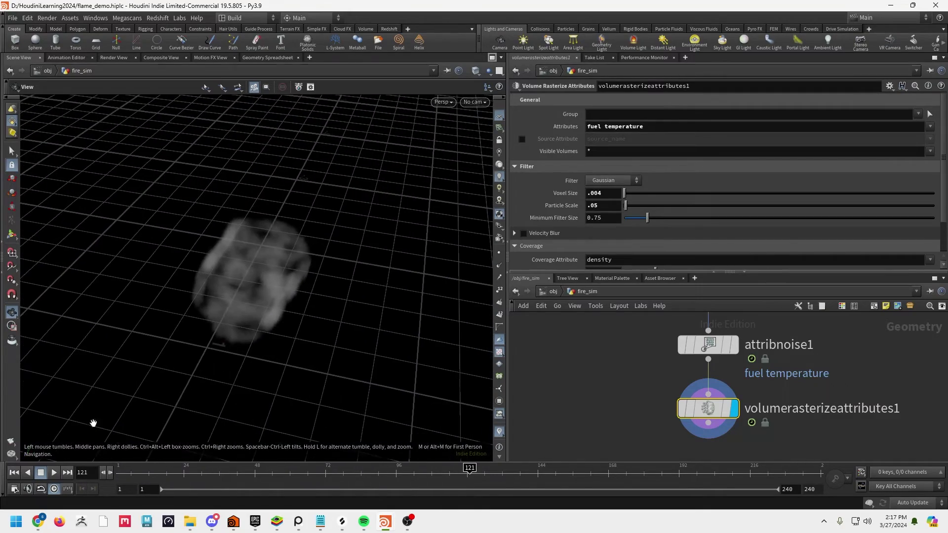
pyautogui.click(14, 472)
pyautogui.click(54, 472)
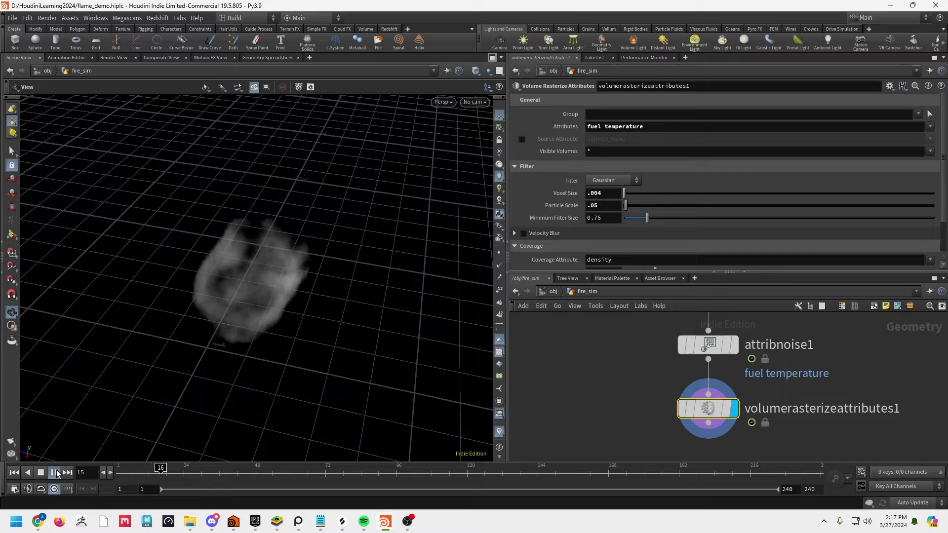
pyautogui.moveTo(316, 386); pyautogui.dragTo(339, 334)
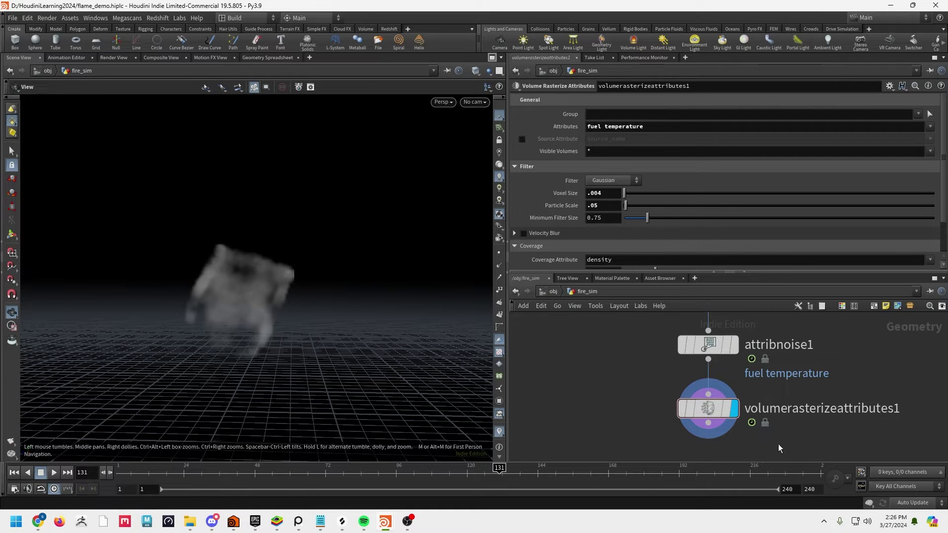
# Step: Add a Pyro Solver below the Volume Rasterize Attributes node, wire that node into its first input, and display the solver at frame 1
pyautogui.press('Tab')
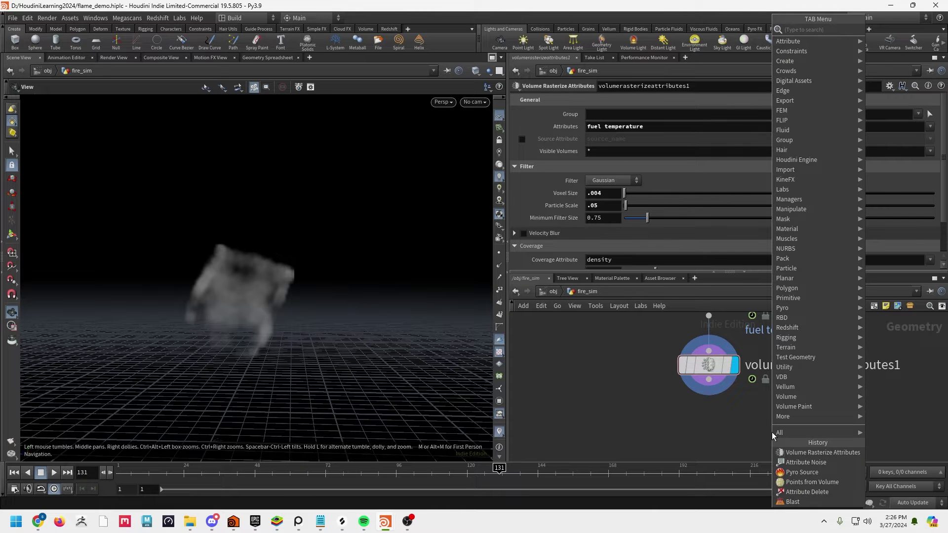
pyautogui.write('p')
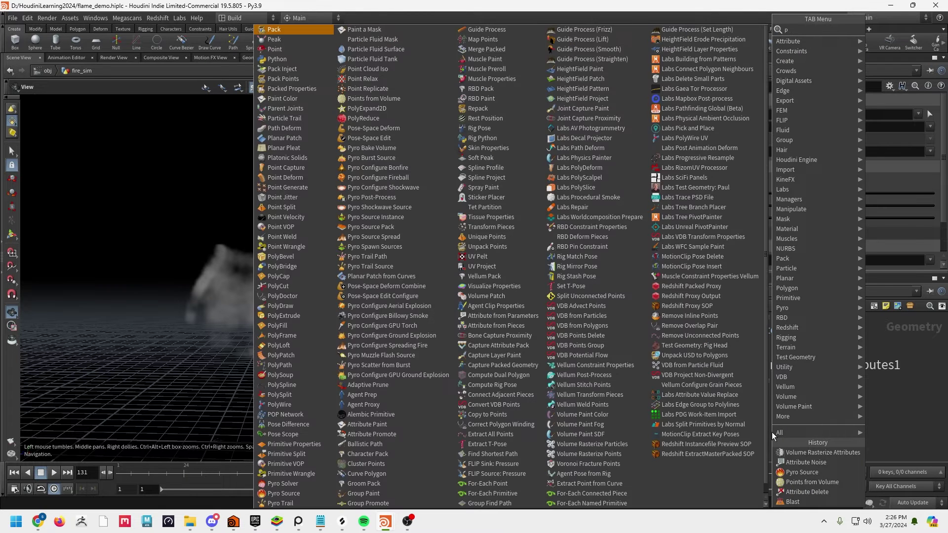
pyautogui.write('yro')
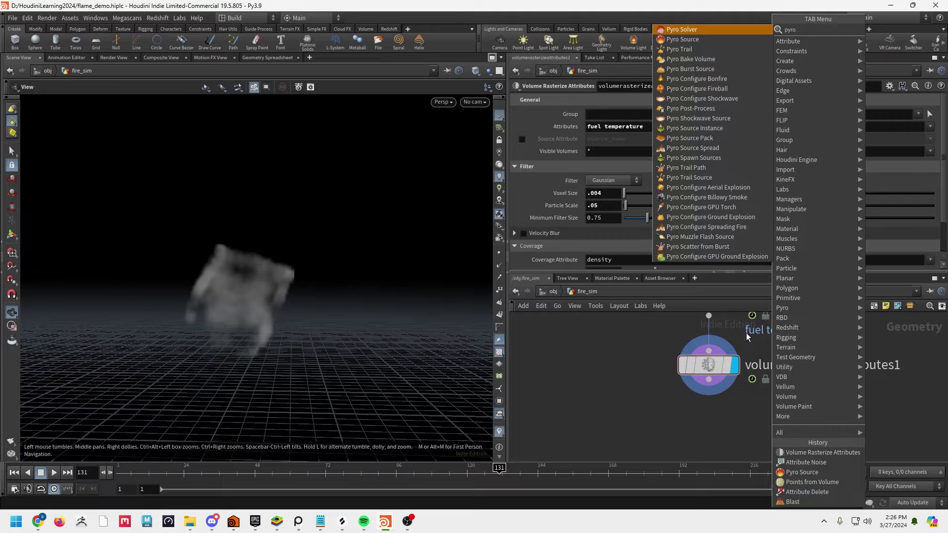
pyautogui.press('Return')
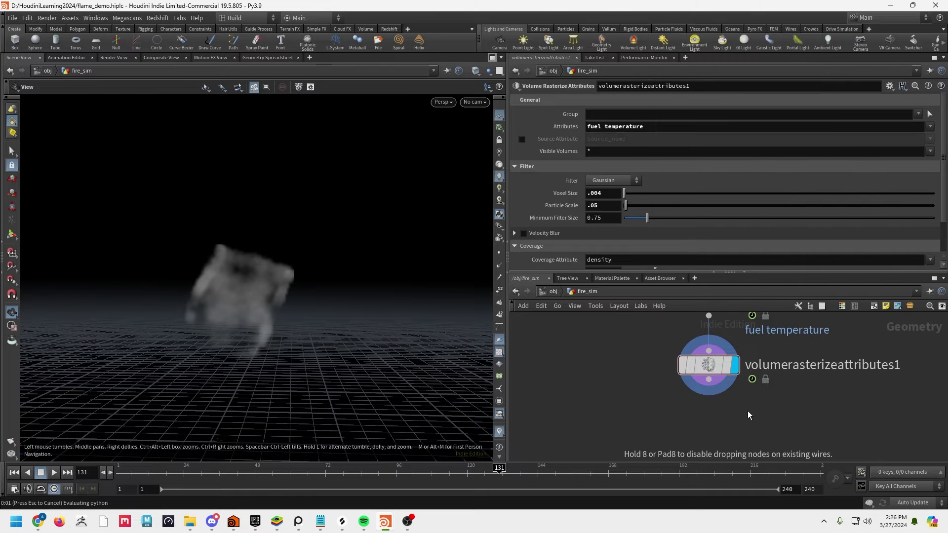
pyautogui.click(747, 415)
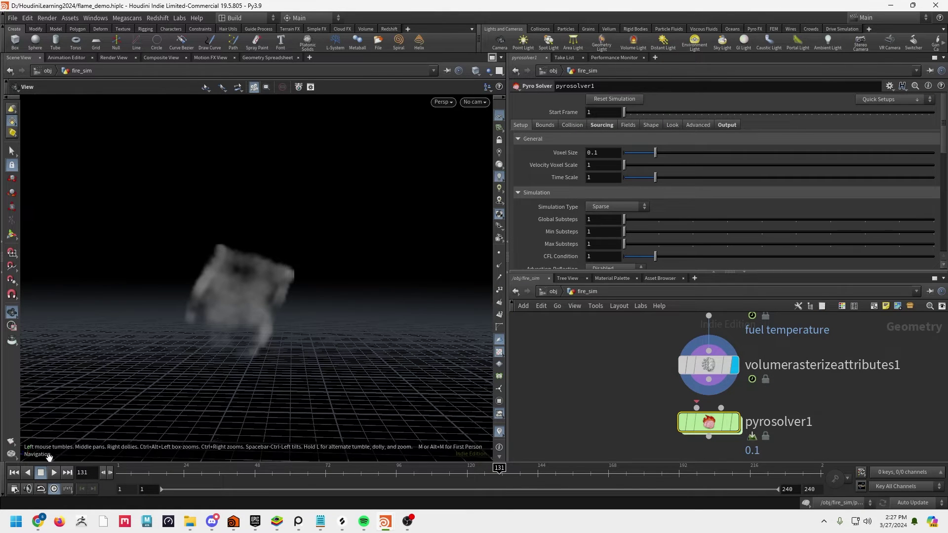
pyautogui.click(14, 473)
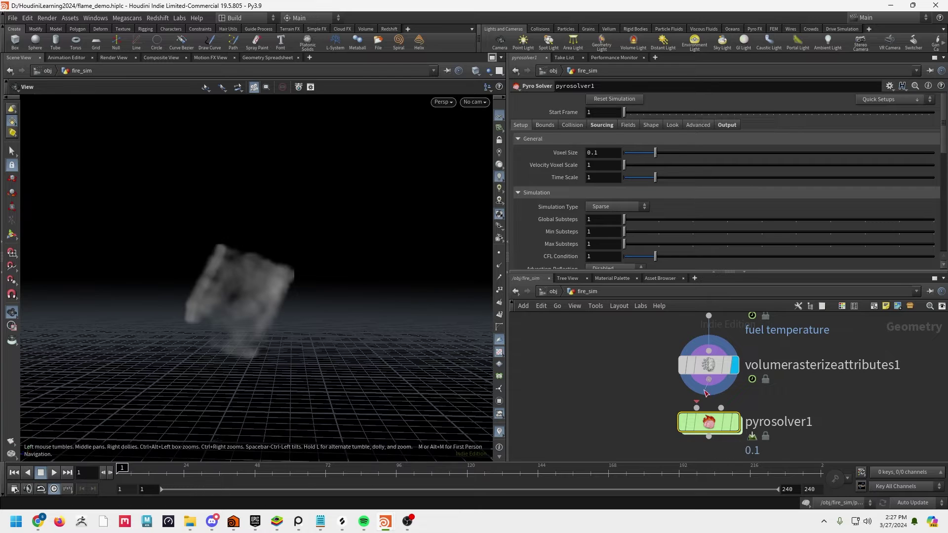
pyautogui.moveTo(706, 393)
pyautogui.mouseDown()
pyautogui.moveTo(696, 409)
pyautogui.moveTo(712, 429)
pyautogui.moveTo(698, 433)
pyautogui.moveTo(700, 447)
pyautogui.moveTo(706, 410)
pyautogui.mouseUp()
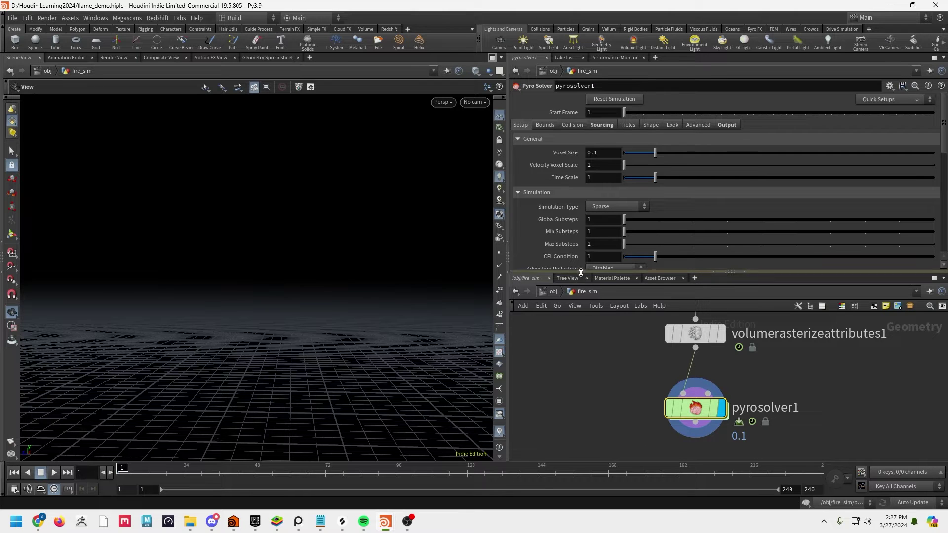
# Step: Run the Pyro Solver simulation briefly, stop it, and return to the first frame
pyautogui.moveTo(581, 273); pyautogui.dragTo(581, 300)
pyautogui.click(54, 472)
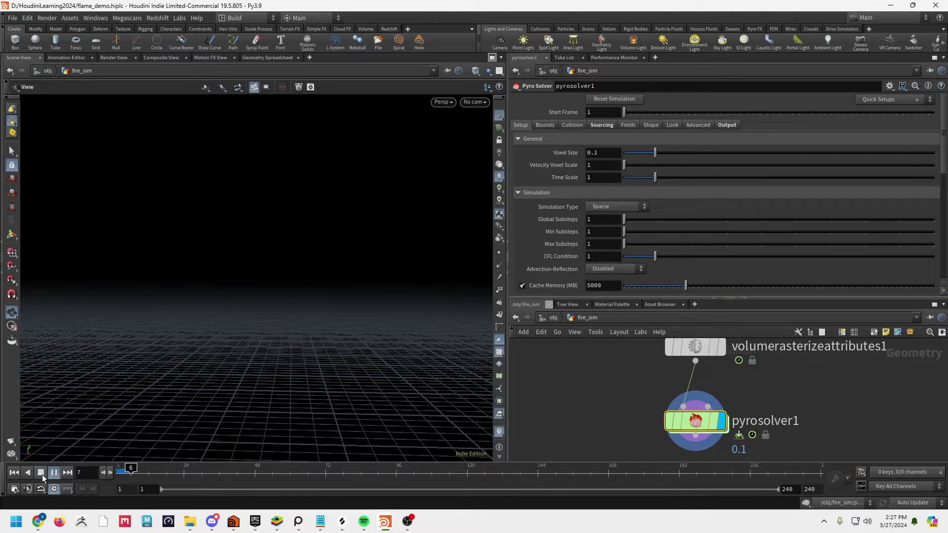
pyautogui.click(40, 473)
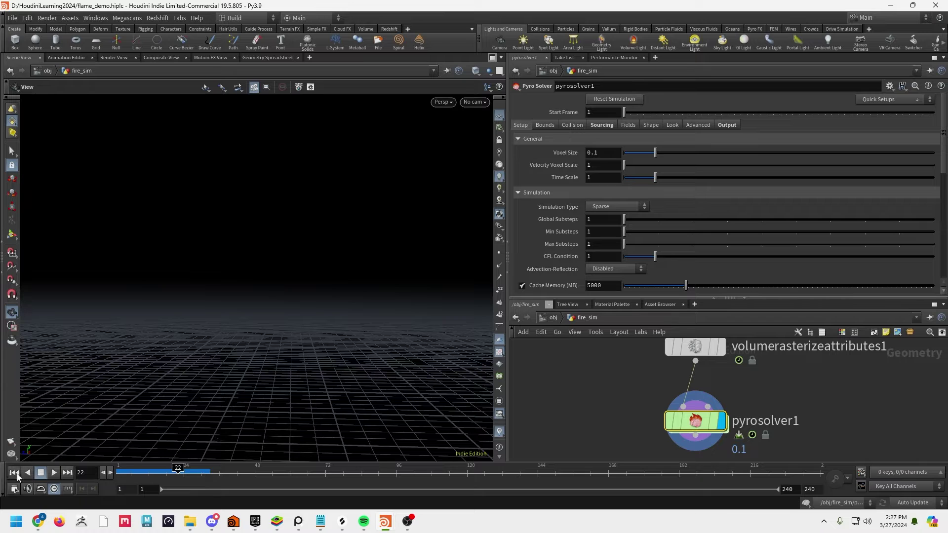
pyautogui.click(13, 472)
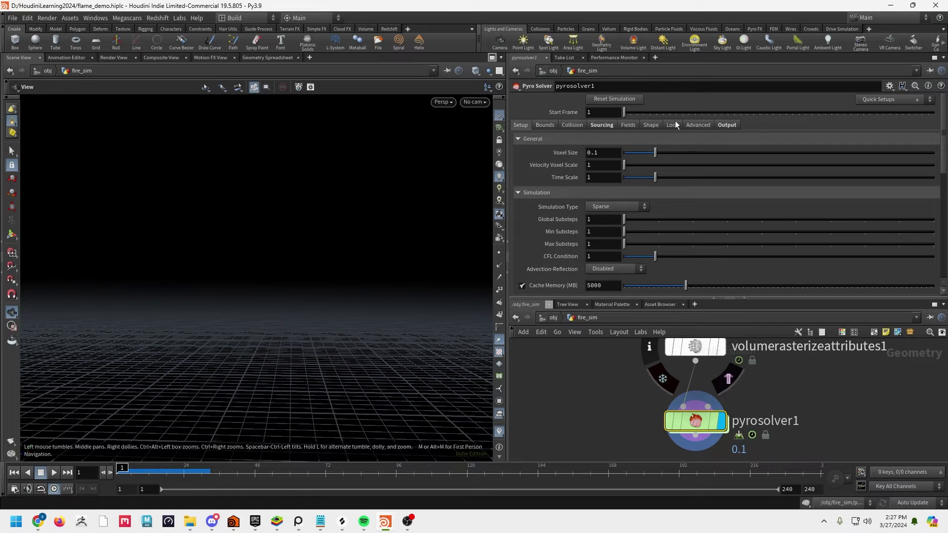
# Step: Change the Source Volume of the Pyro Solver's flame source to fuel in the sourcing settings
pyautogui.click(601, 124)
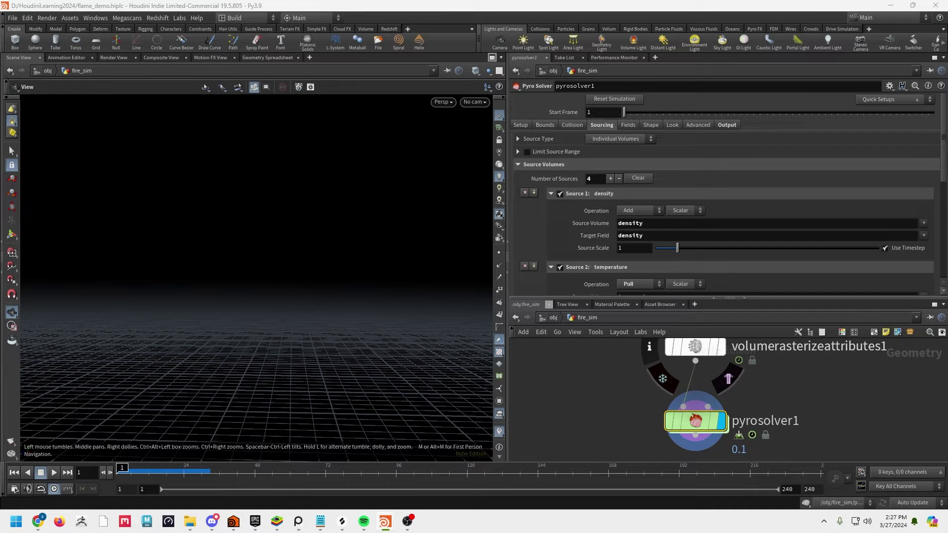
pyautogui.scroll(-1, 668, 211)
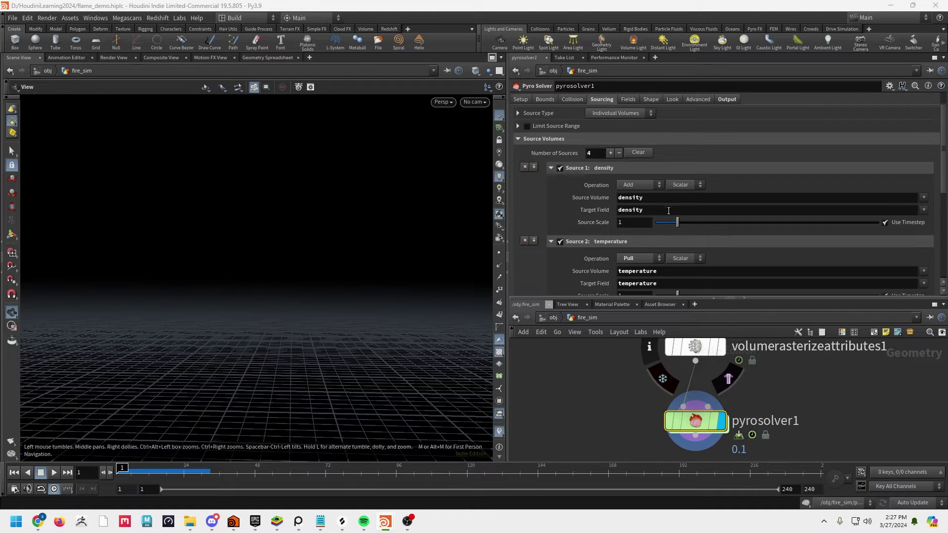
pyautogui.scroll(-5, 703, 202)
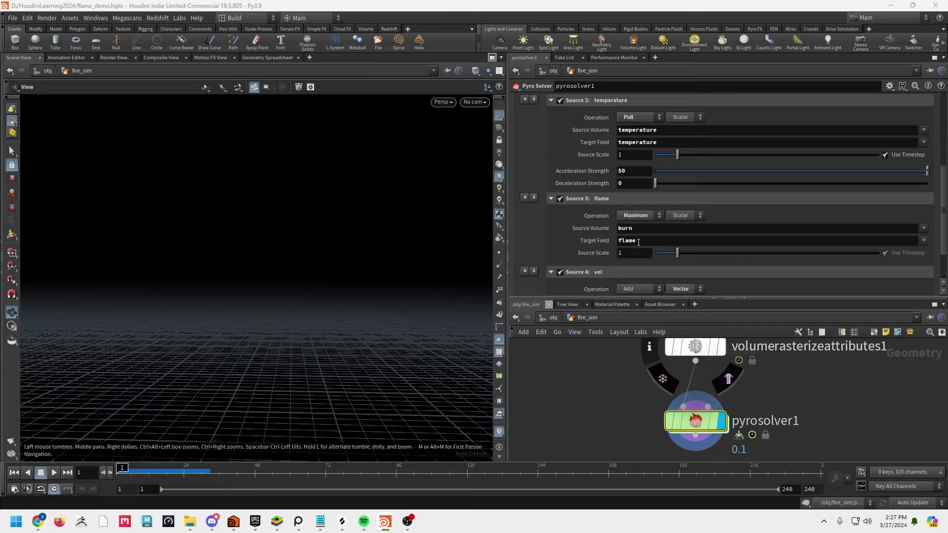
pyautogui.doubleClick(629, 228)
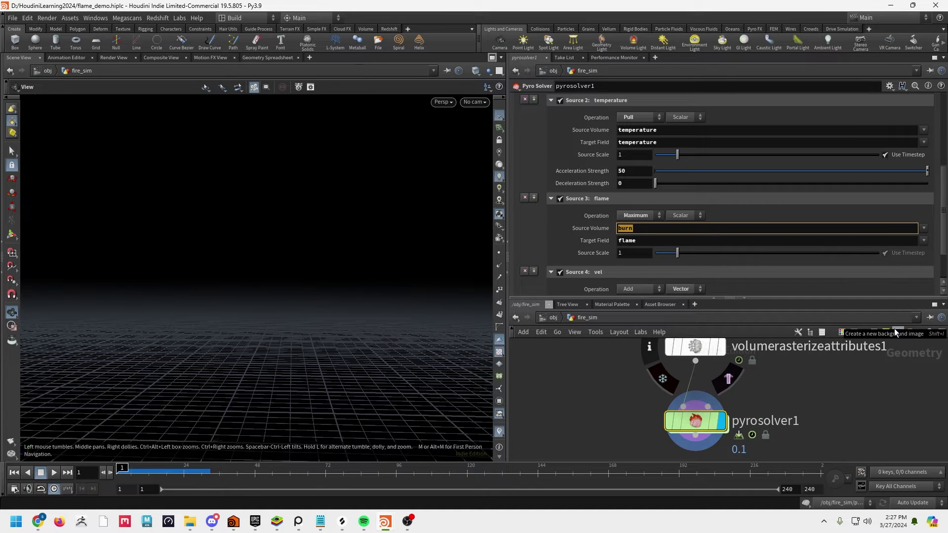
pyautogui.write('fuel')
pyautogui.press('Return')
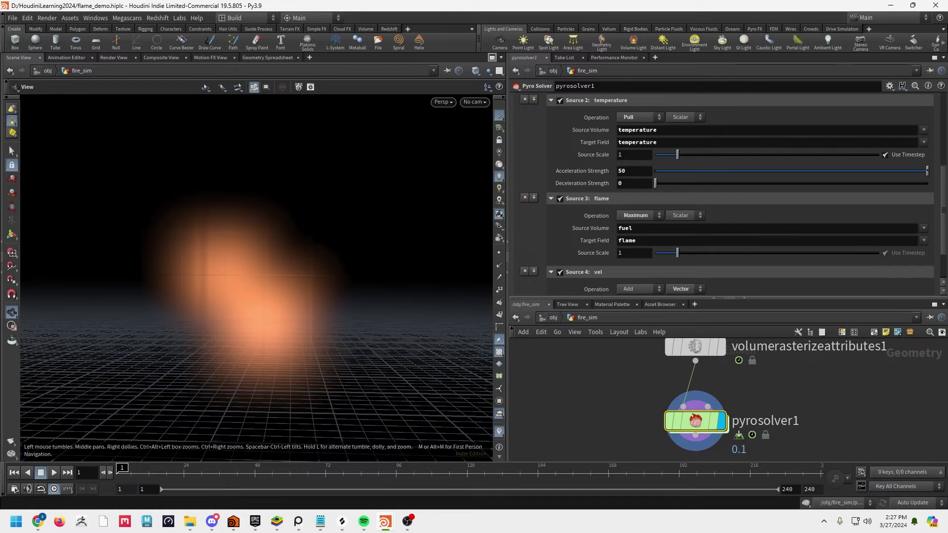
# Step: Set the Pyro Solver's Voxel Size to 0.004 in its setup settings
pyautogui.scroll(-3, 757, 204)
pyautogui.scroll(12, 655, 239)
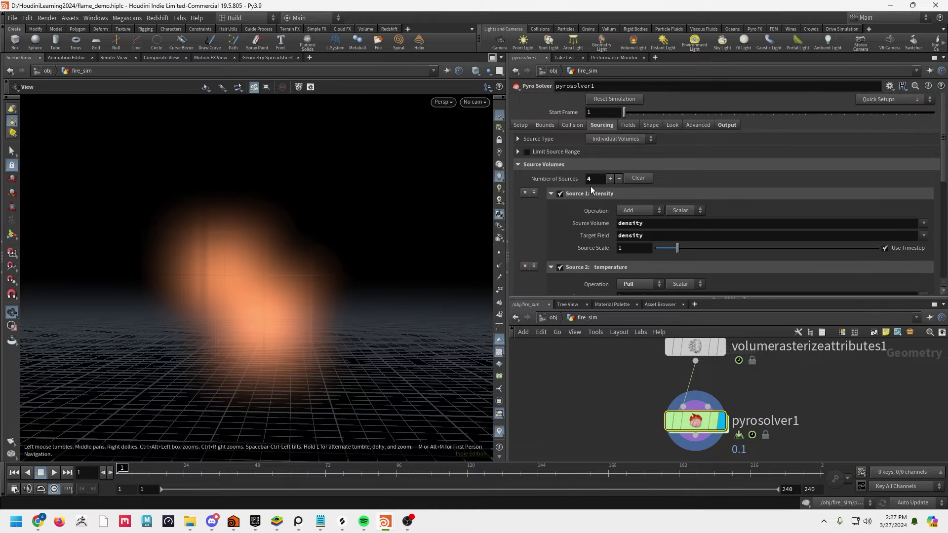
pyautogui.click(521, 124)
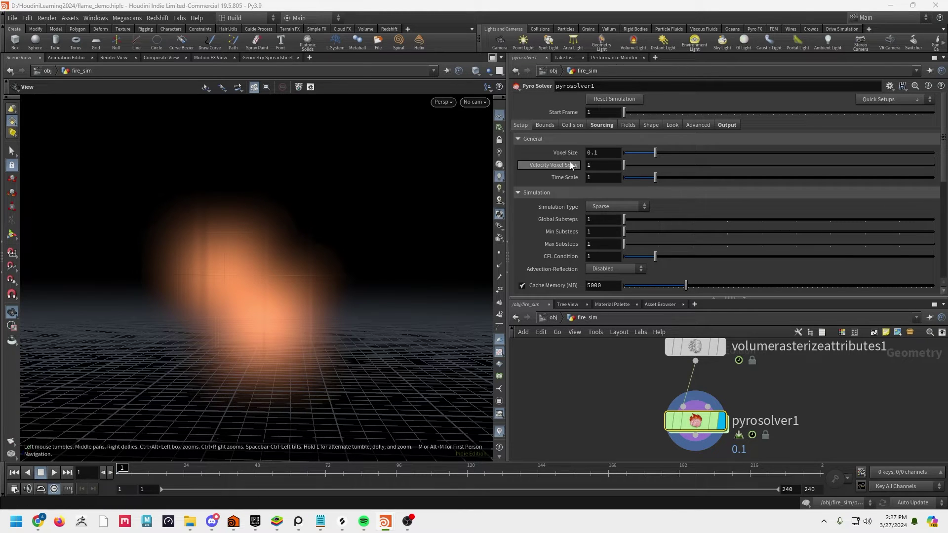
pyautogui.moveTo(383, 219); pyautogui.dragTo(337, 188)
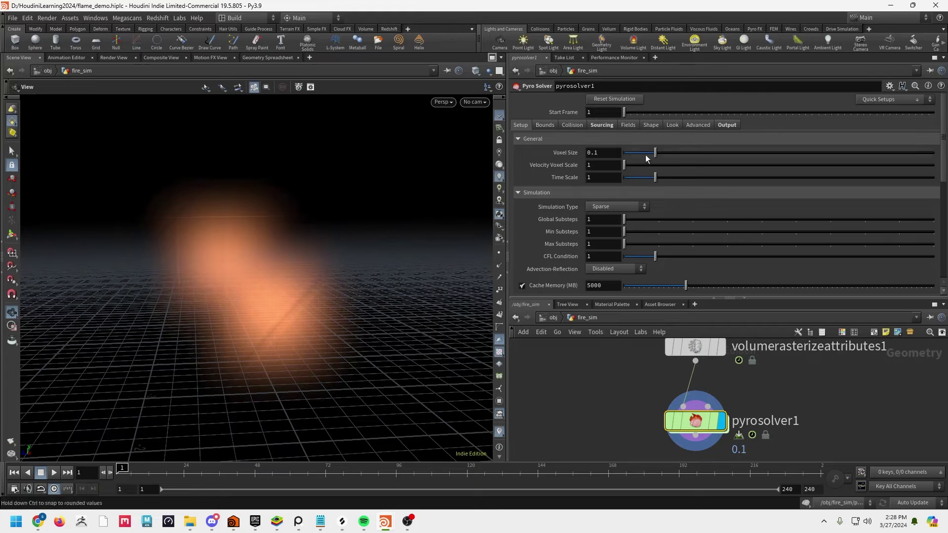
pyautogui.doubleClick(603, 153)
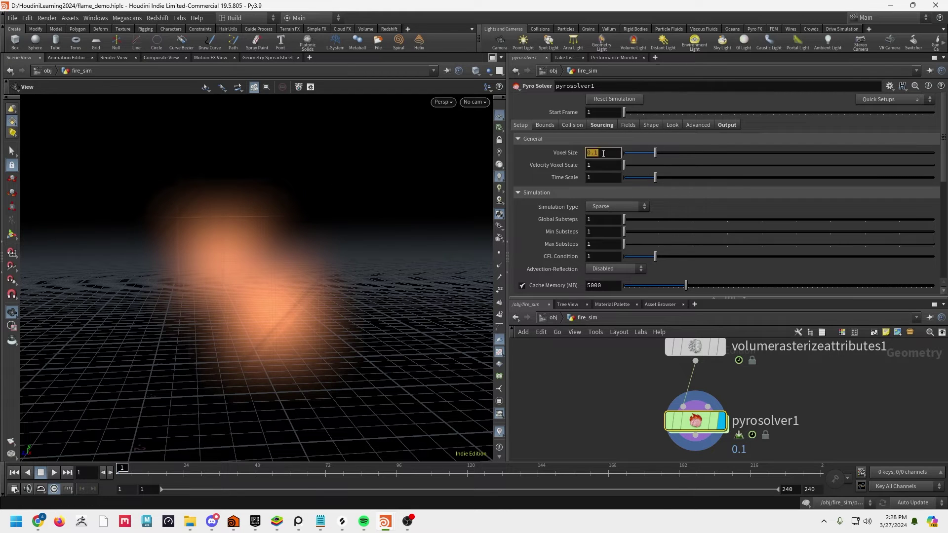
pyautogui.write('.004')
pyautogui.press('Return')
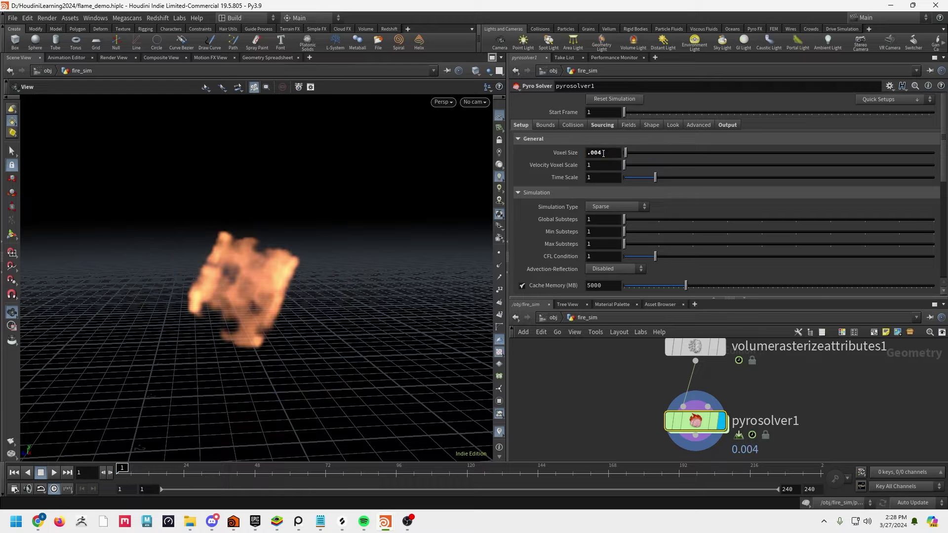
pyautogui.keyDown('alt'); pyautogui.moveTo(328, 275); pyautogui.dragTo(294, 265); pyautogui.keyUp('alt')
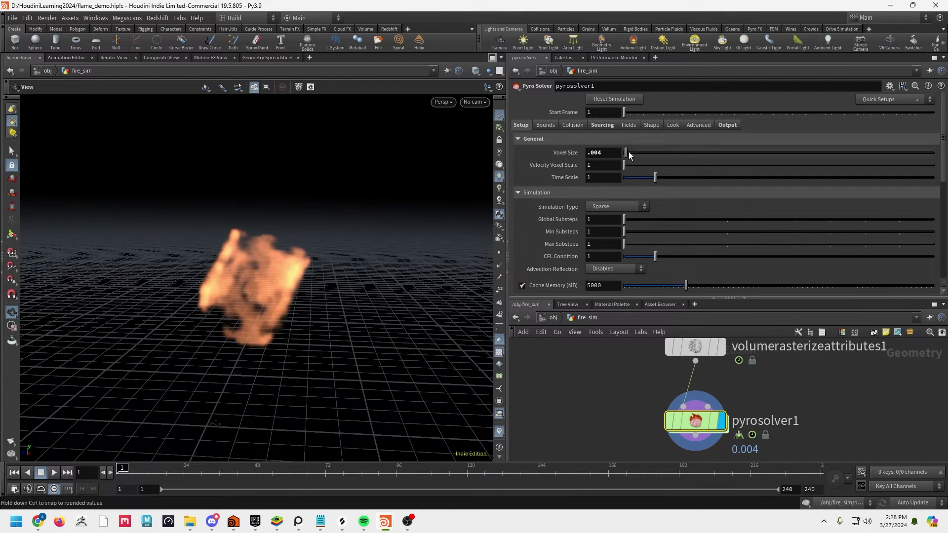
pyautogui.scroll(3, 813, 415)
pyautogui.moveTo(804, 364); pyautogui.dragTo(799, 419, button='middle')
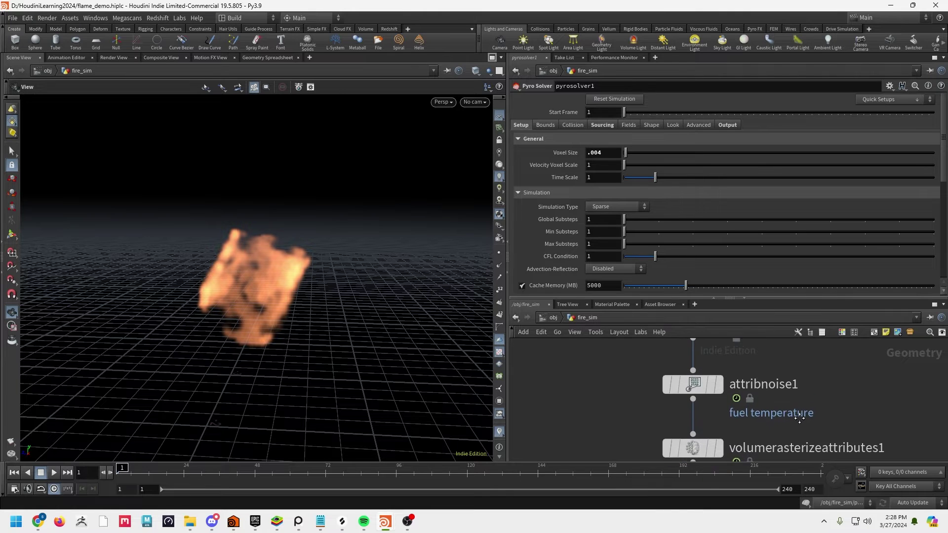
pyautogui.moveTo(766, 351); pyautogui.dragTo(705, 313, button='middle')
pyautogui.click(696, 417)
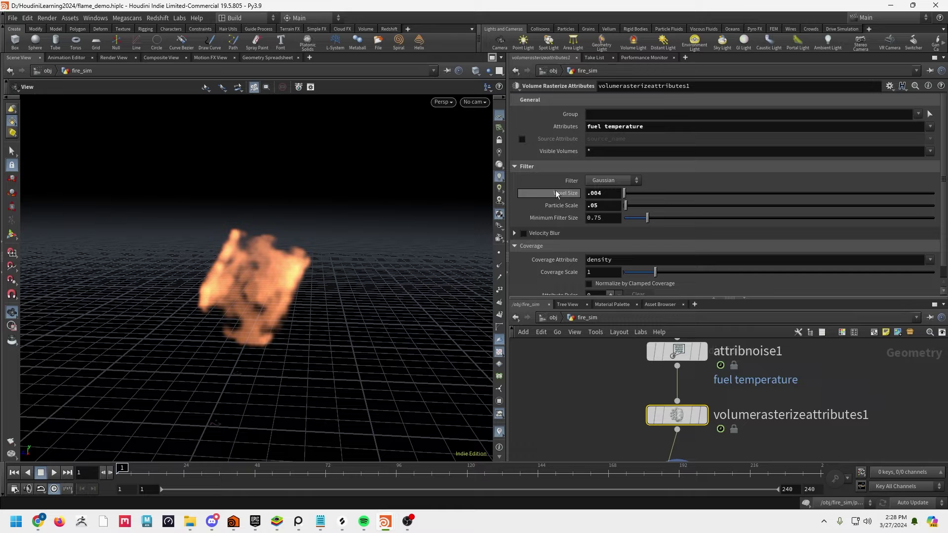
pyautogui.moveTo(776, 452); pyautogui.dragTo(770, 406, button='middle')
pyautogui.click(749, 442)
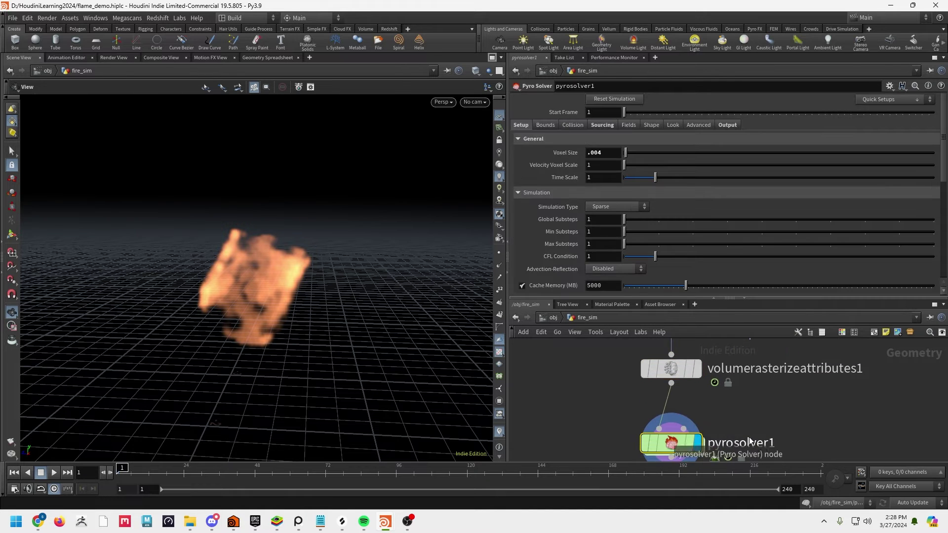
pyautogui.rightClick(612, 153)
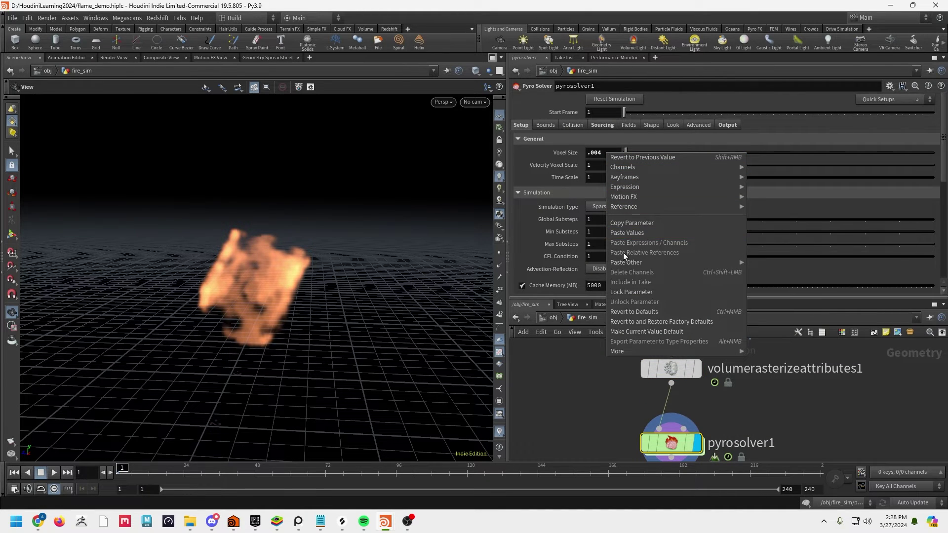
pyautogui.click(656, 233)
pyautogui.moveTo(751, 413); pyautogui.dragTo(754, 454, button='middle')
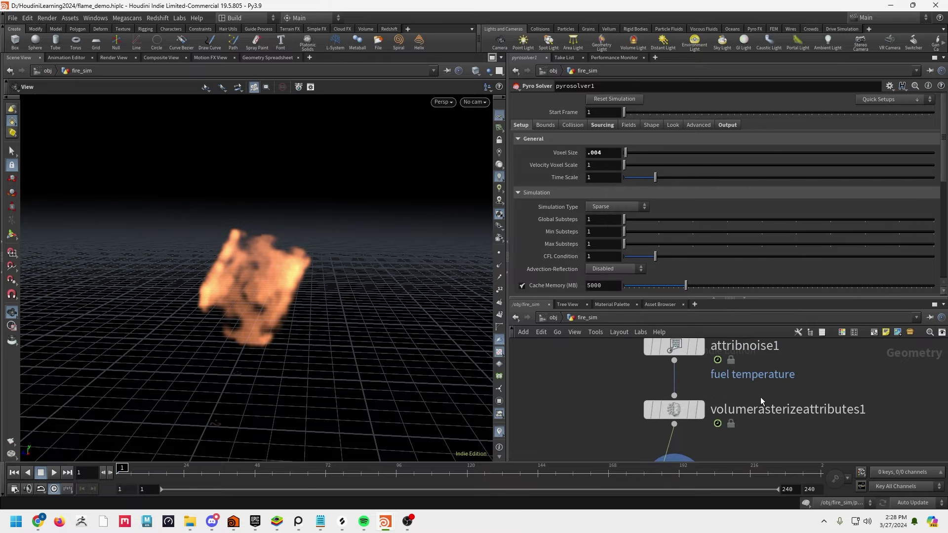
# Step: Link the Pyro Solver's Voxel Size to the Voxel Size of volumerasterizeattributes1 through a copied relative reference, ending back in the fire_sim network
pyautogui.click(676, 409)
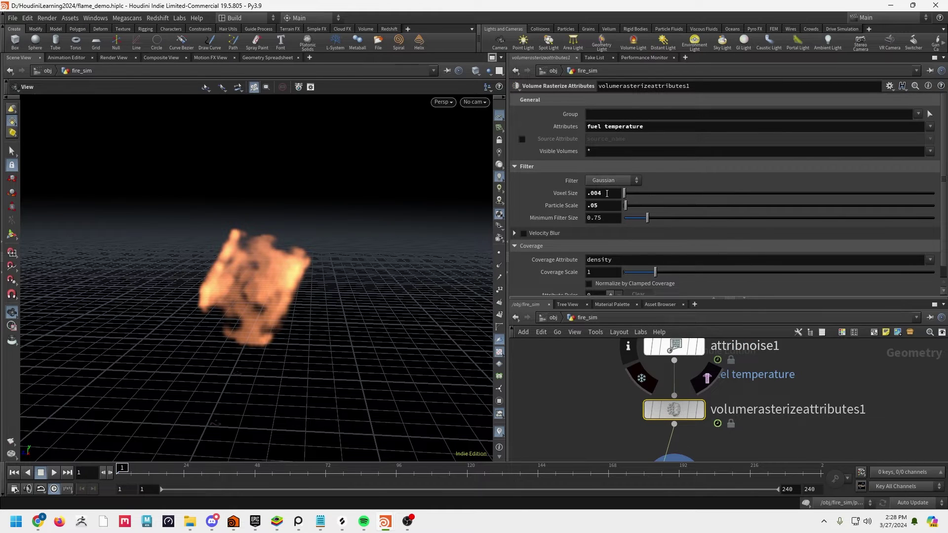
pyautogui.rightClick(606, 193)
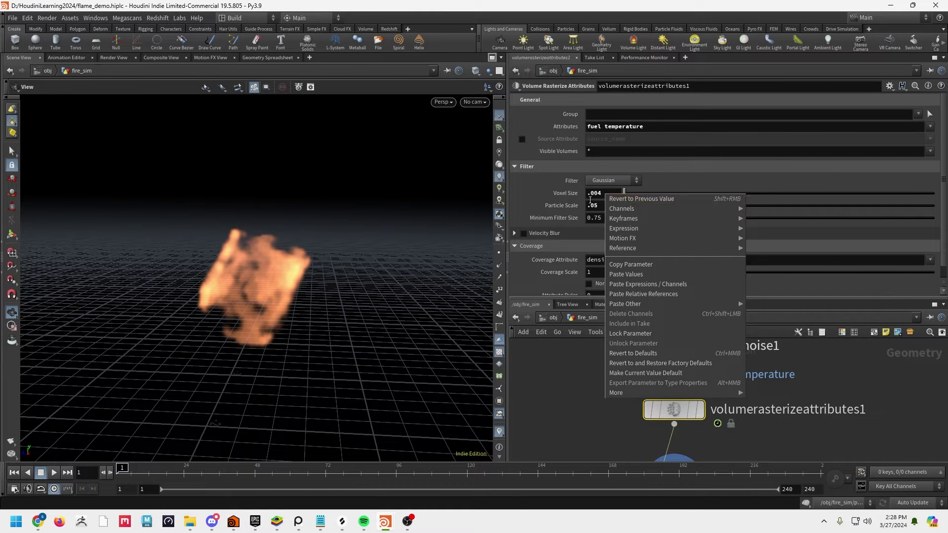
pyautogui.click(618, 198)
pyautogui.rightClick(609, 196)
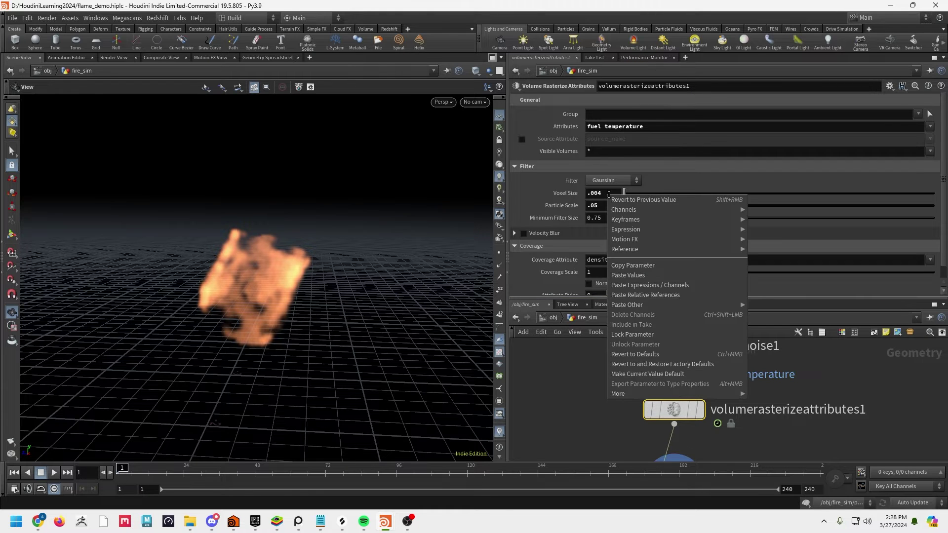
pyautogui.click(639, 267)
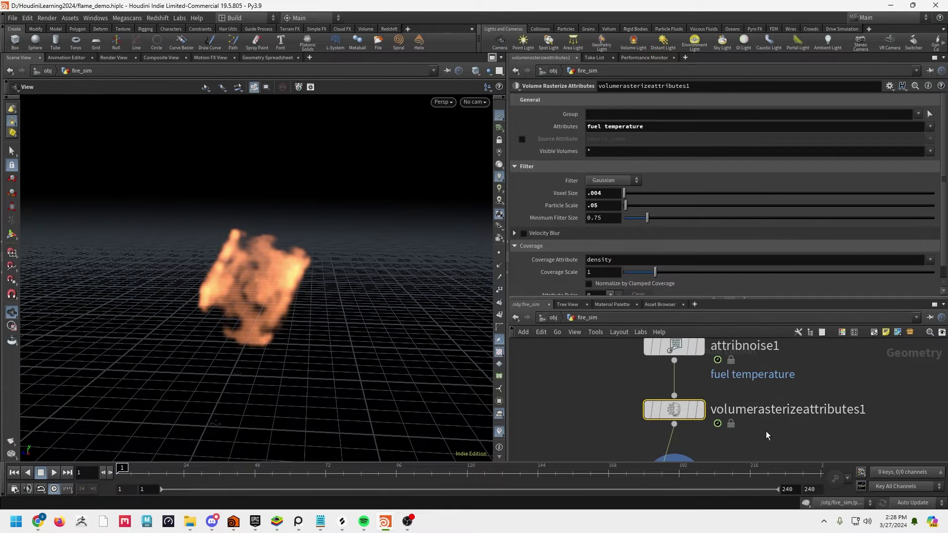
pyautogui.moveTo(667, 457); pyautogui.dragTo(667, 364, button='middle')
pyautogui.click(667, 363)
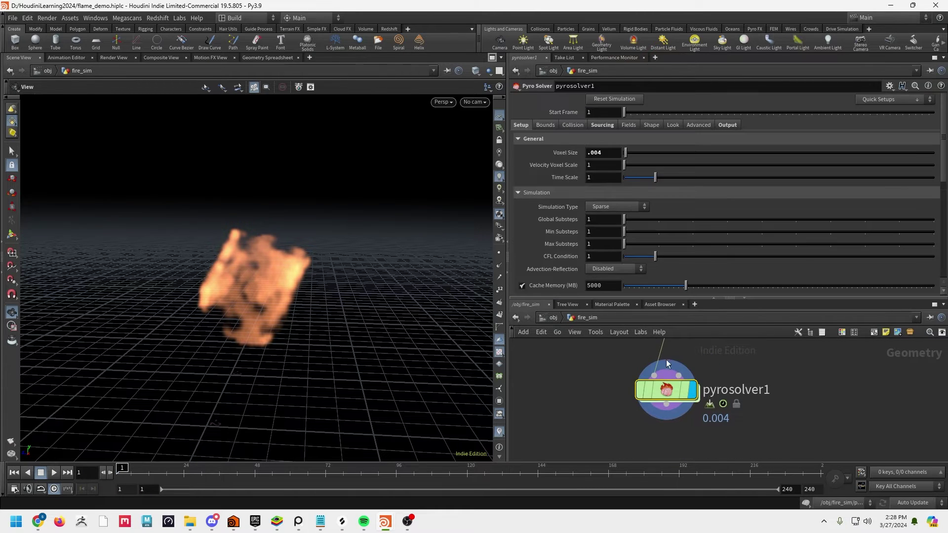
pyautogui.rightClick(609, 151)
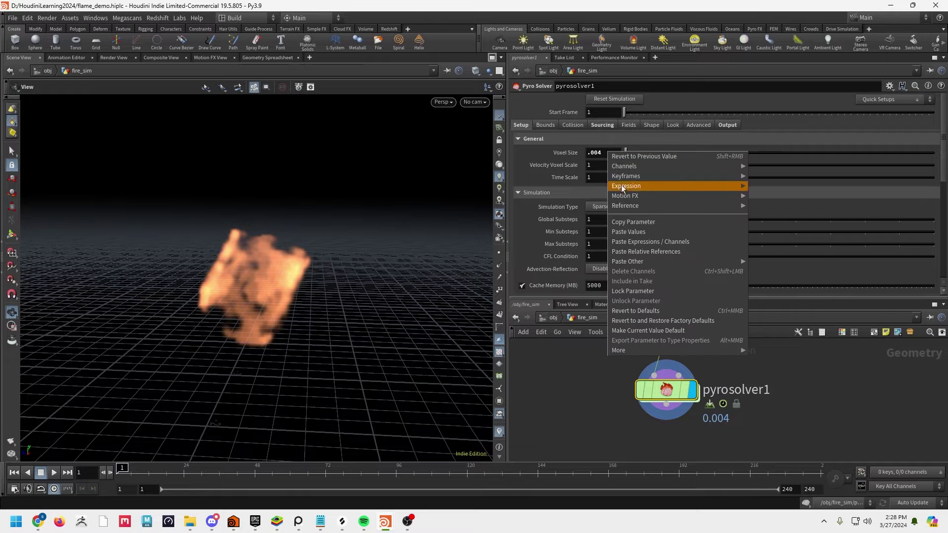
pyautogui.click(643, 252)
pyautogui.press('Return')
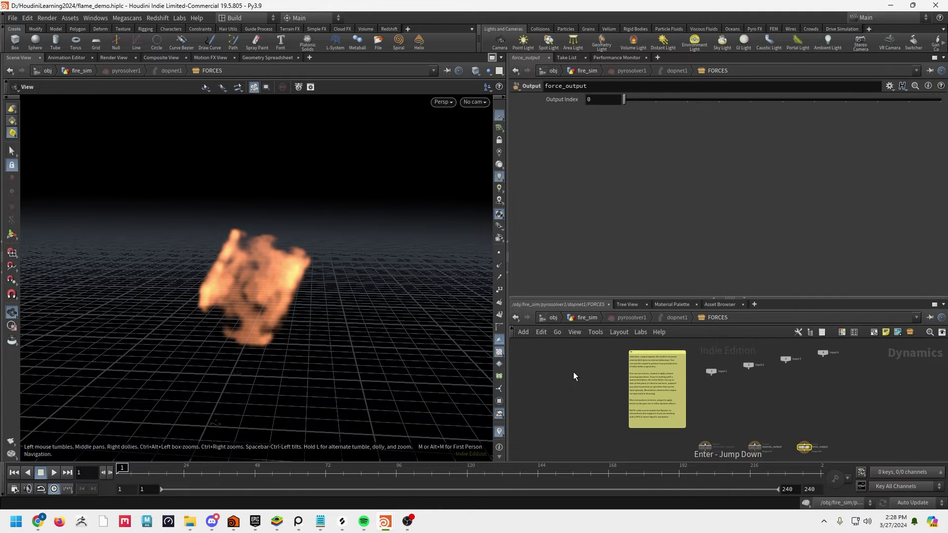
pyautogui.click(585, 320)
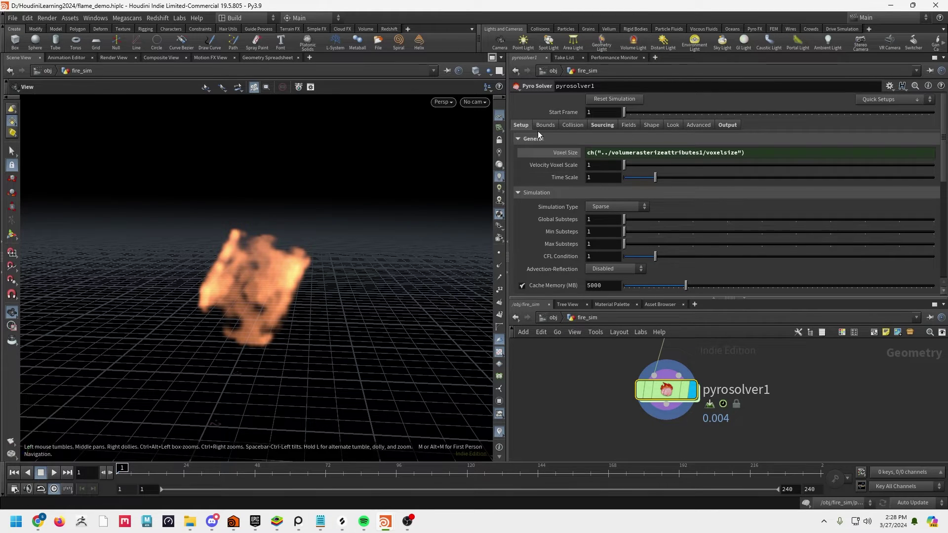
# Step: Review the Pyro Solver's simulation setup, bounds and source volume settings
pyautogui.scroll(-2, 568, 163)
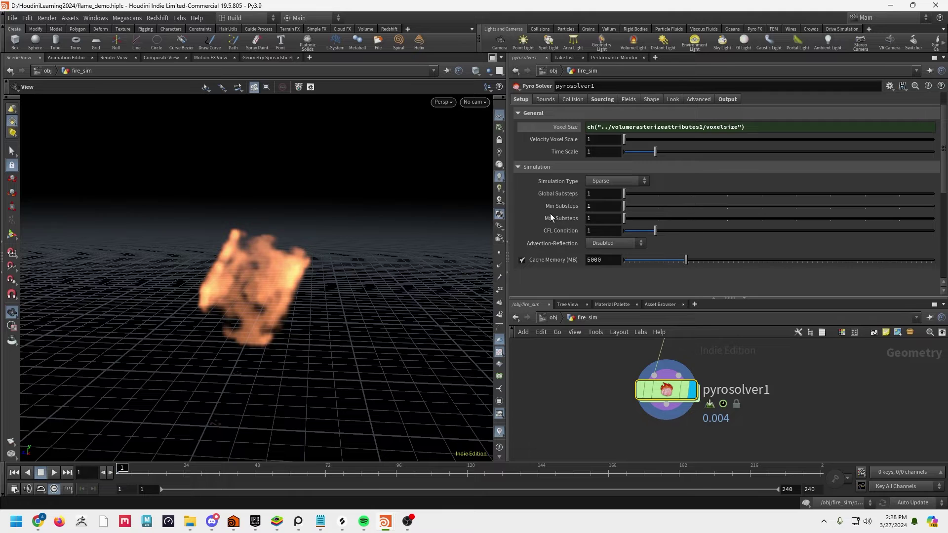
pyautogui.scroll(1, 607, 207)
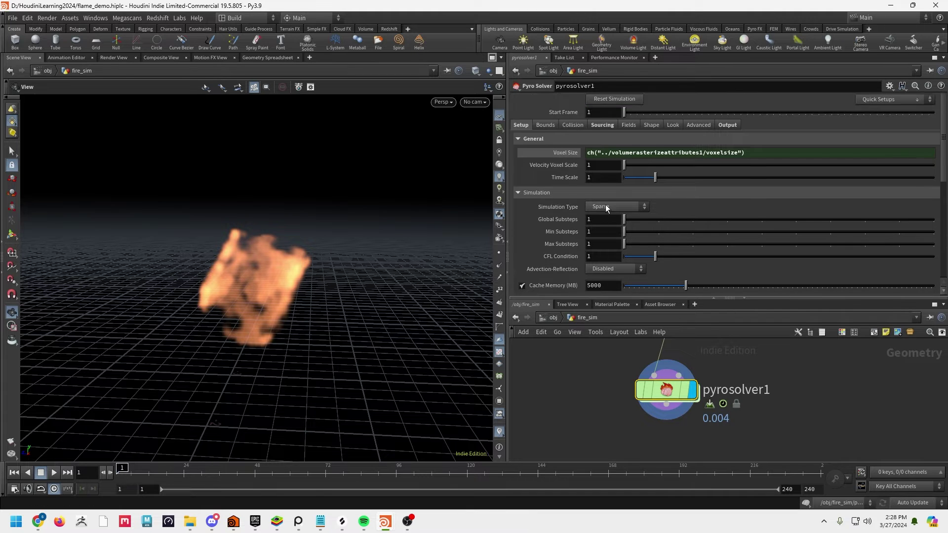
pyautogui.click(548, 125)
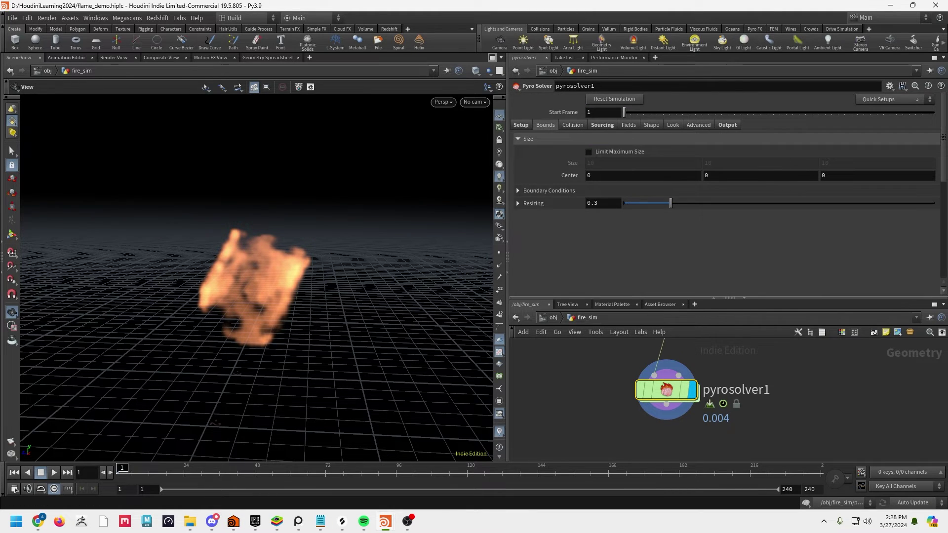
pyautogui.click(611, 126)
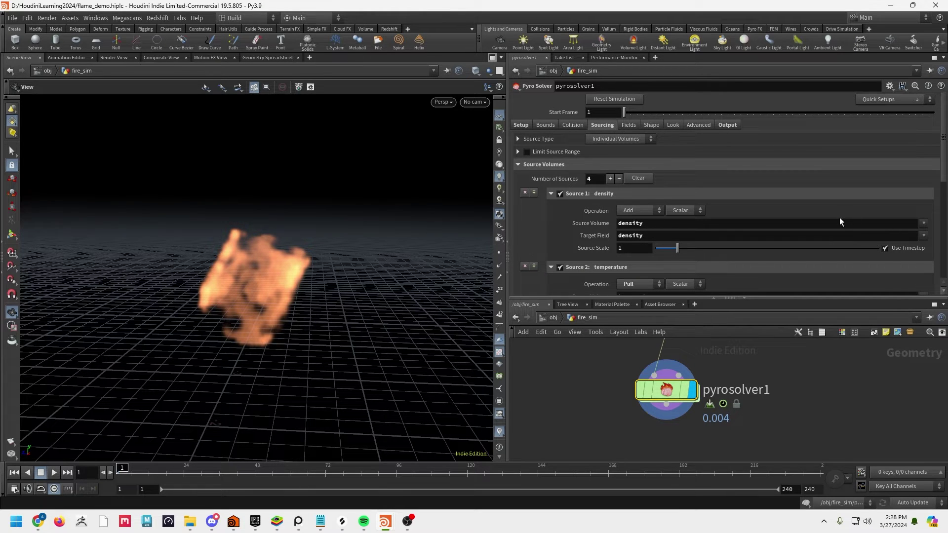
pyautogui.scroll(-8, 839, 218)
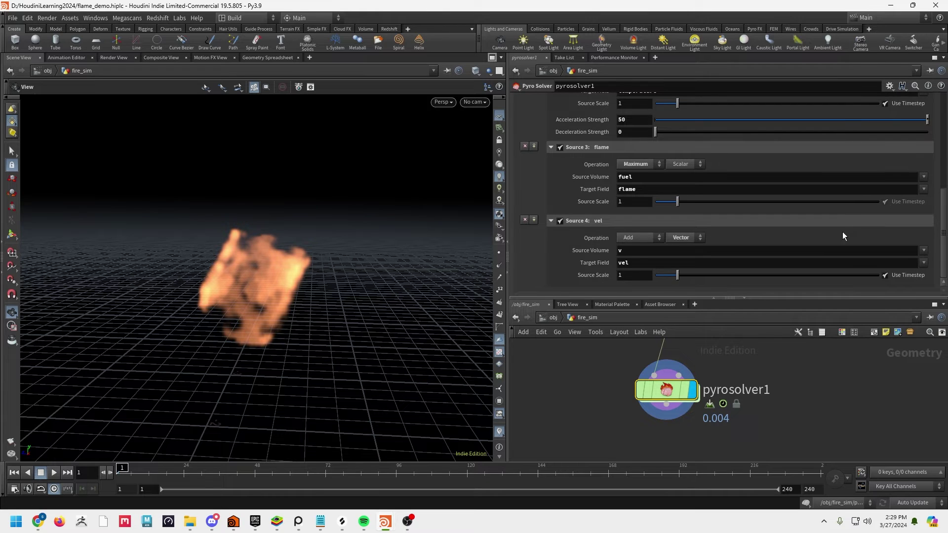
pyautogui.scroll(8, 842, 232)
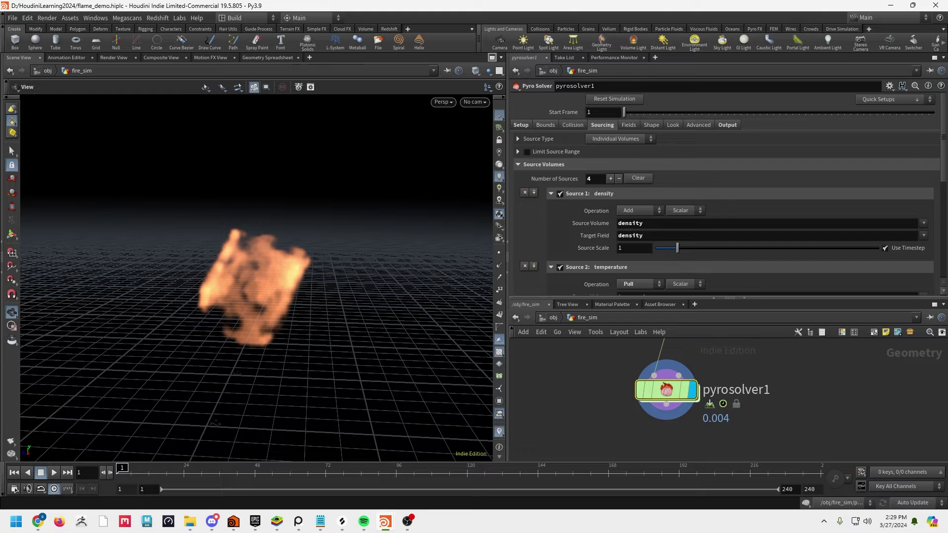
# Step: Enable Emit From Flame for density in the Pyro Solver's field settings and set it to 0.45
pyautogui.click(627, 127)
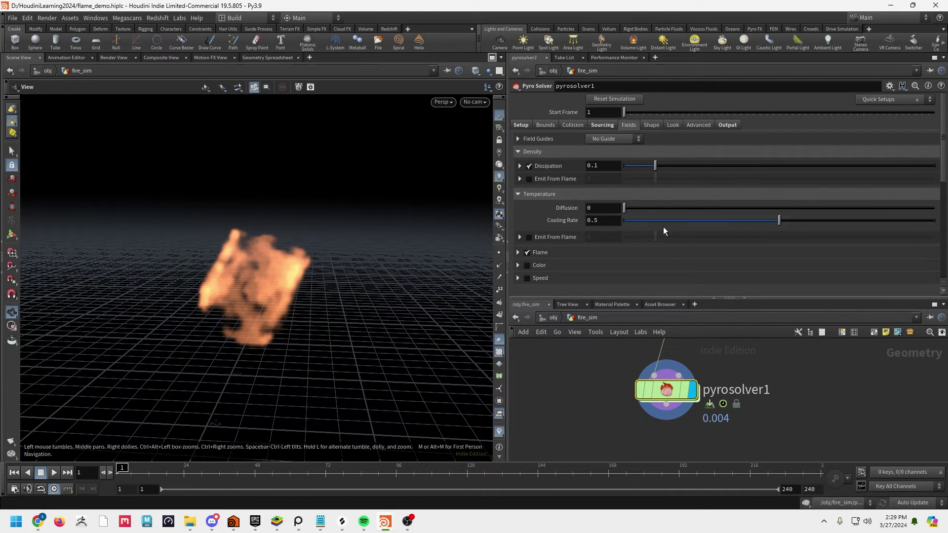
pyautogui.click(529, 179)
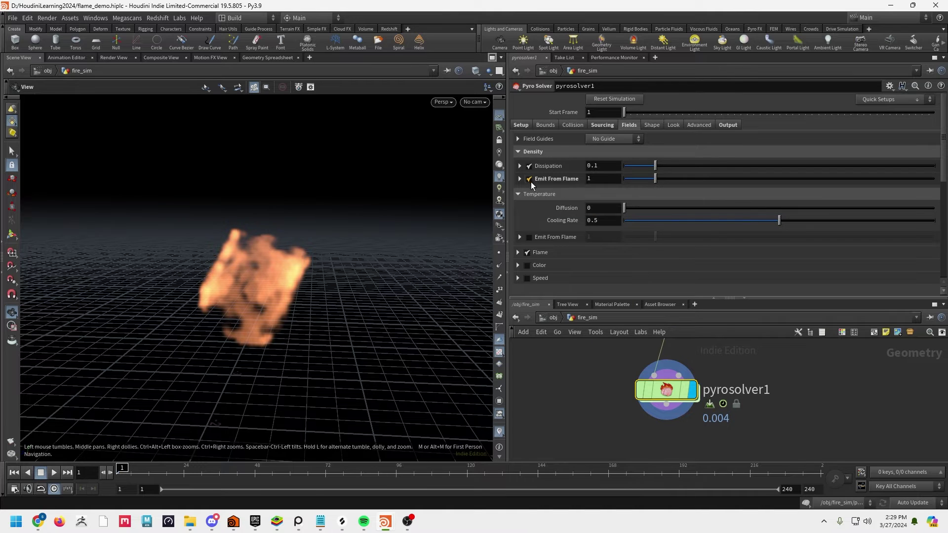
pyautogui.click(592, 180)
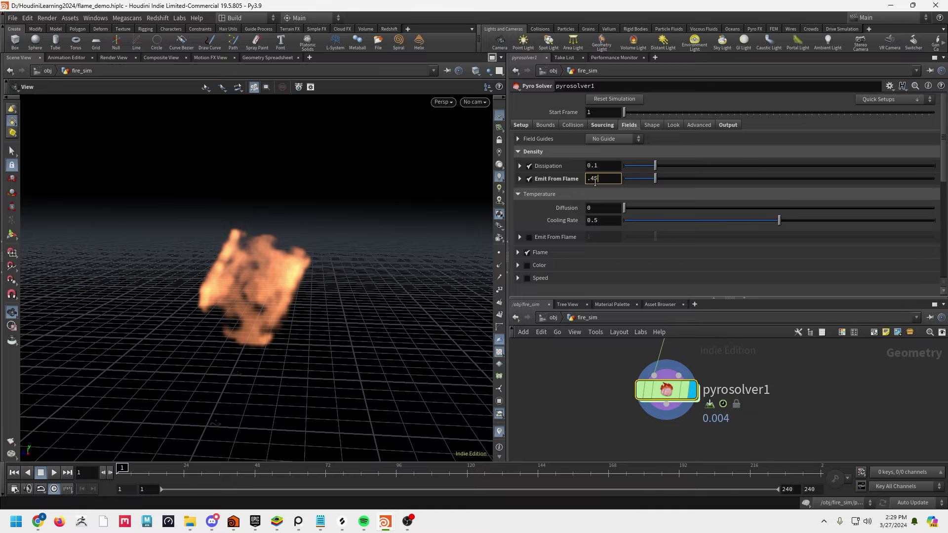
pyautogui.write('.45')
pyautogui.press('Return')
# Step: Run the simulation to about frame 12, stop it, and view the whole plume
pyautogui.click(53, 473)
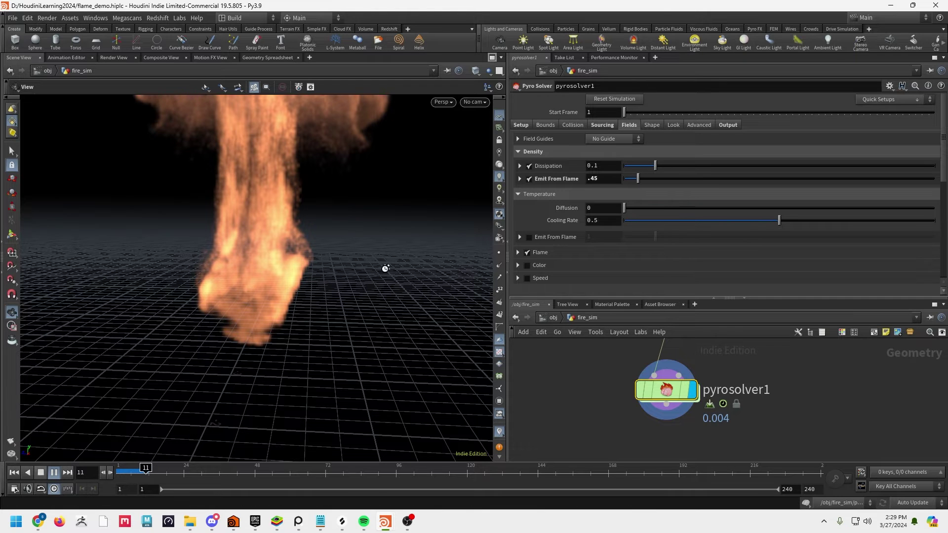
pyautogui.press('Escape')
pyautogui.moveTo(251, 259); pyautogui.dragTo(346, 278, button='right')
# Step: Set the Voxel Size of volumerasterizeattributes1 to 0.008
pyautogui.moveTo(763, 365); pyautogui.dragTo(768, 426, button='middle')
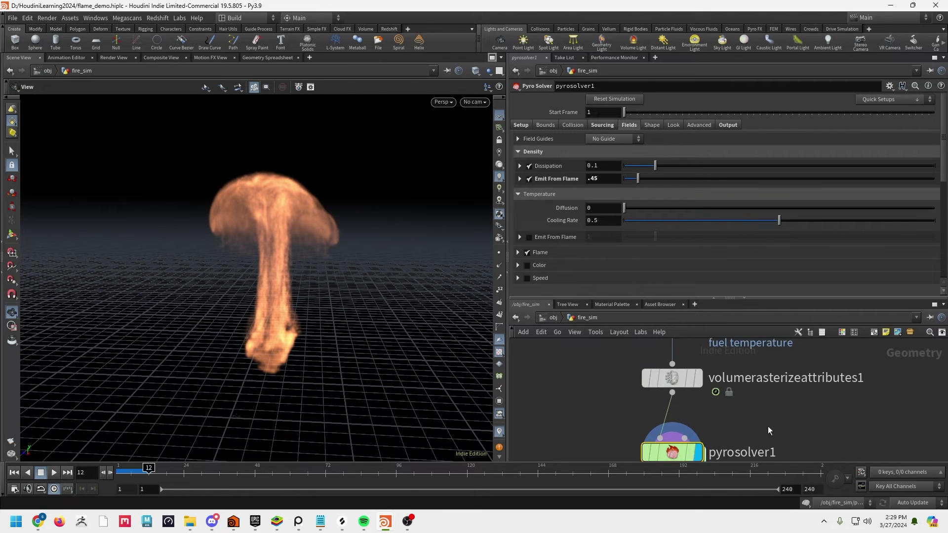
pyautogui.click(672, 378)
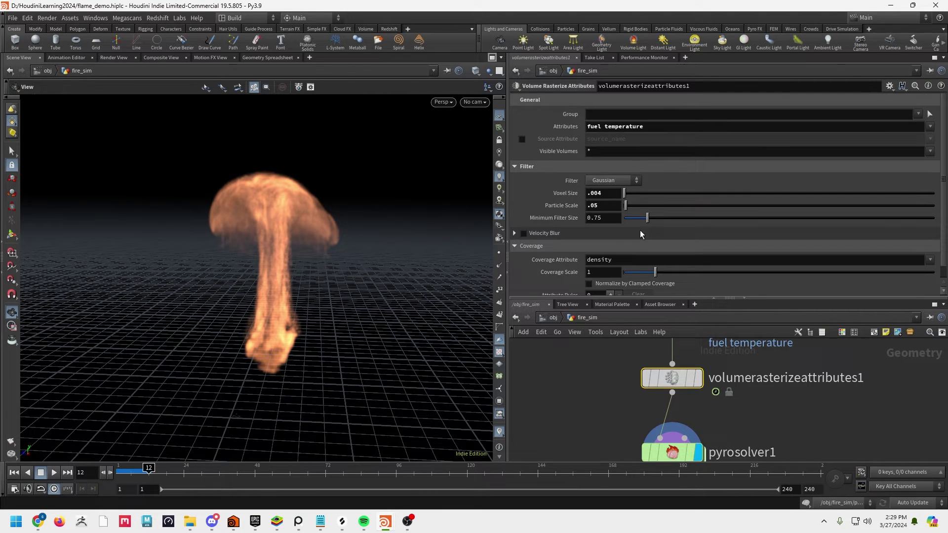
pyautogui.doubleClick(613, 192)
pyautogui.write('.')
pyautogui.press('Return')
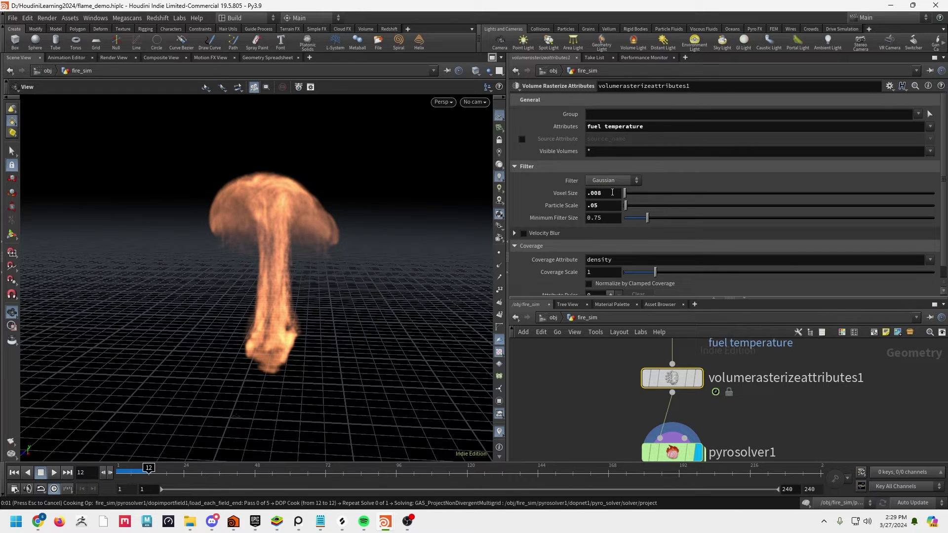
# Step: Reselect the Pyro Solver, rerun the simulation from the first frame to about frame 20, and inspect the rising flame
pyautogui.moveTo(757, 379); pyautogui.dragTo(743, 323, button='middle')
pyautogui.click(658, 397)
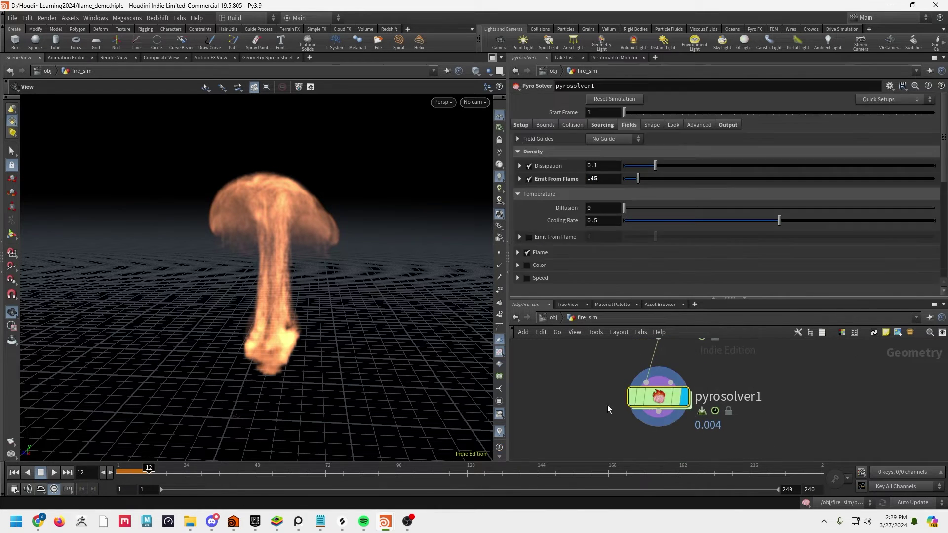
pyautogui.click(14, 472)
pyautogui.click(53, 472)
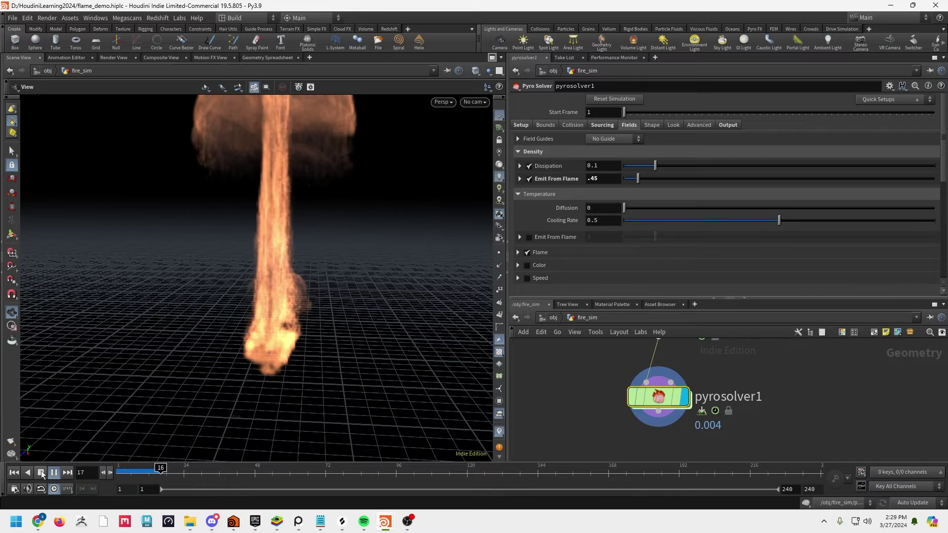
pyautogui.click(41, 473)
pyautogui.moveTo(265, 267); pyautogui.dragTo(210, 345)
pyautogui.moveTo(209, 344); pyautogui.dragTo(364, 349, button='right')
pyautogui.moveTo(364, 349); pyautogui.dragTo(381, 344, button='middle')
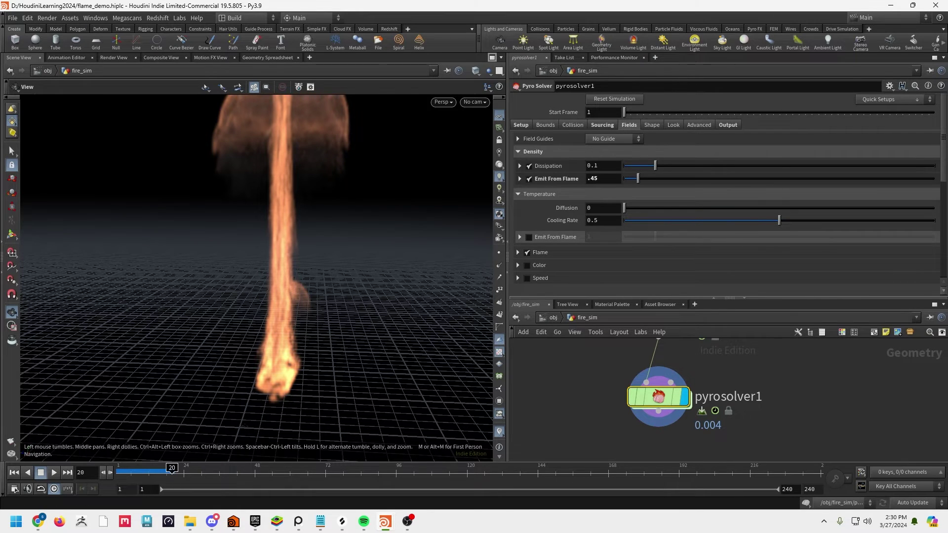
# Step: Set the Flame Lifespan to 0.3 in the Pyro Solver's flame field settings
pyautogui.scroll(-1, 762, 203)
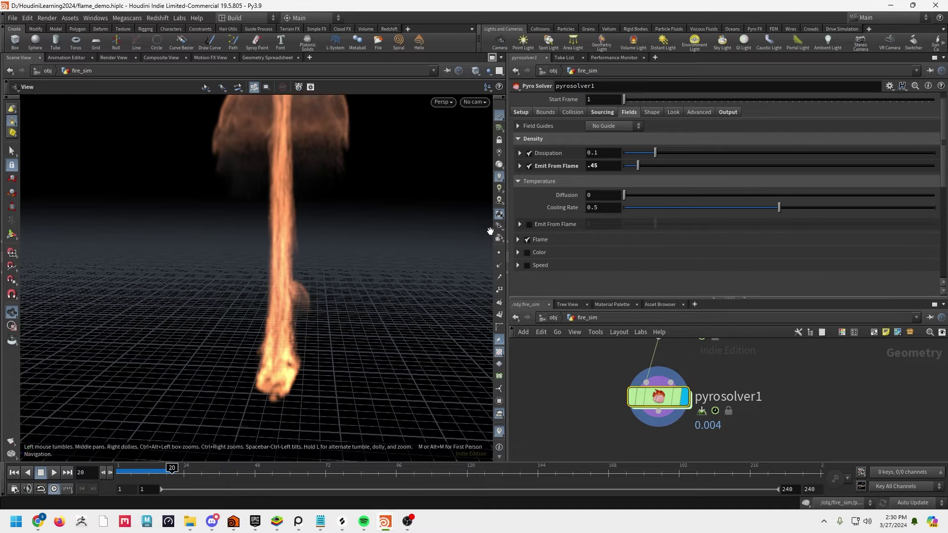
pyautogui.click(517, 240)
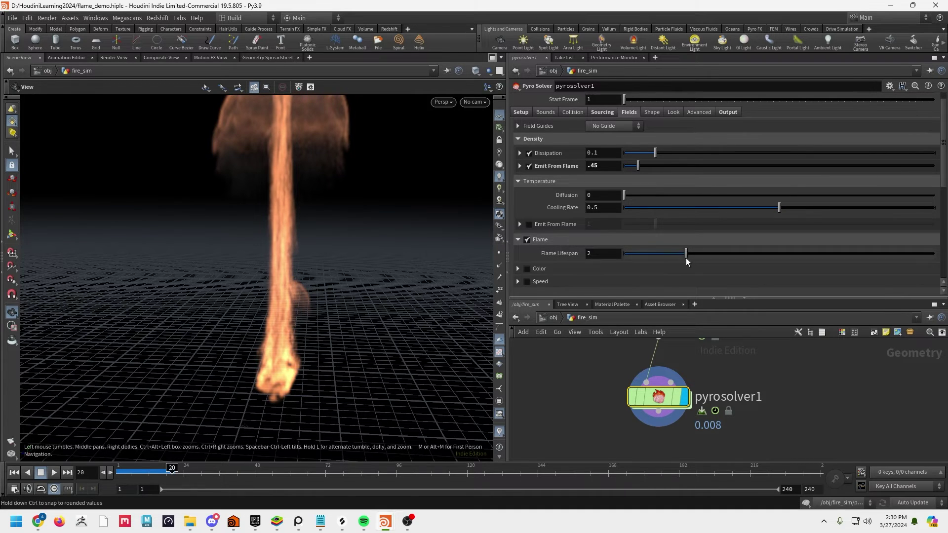
pyautogui.doubleClick(603, 253)
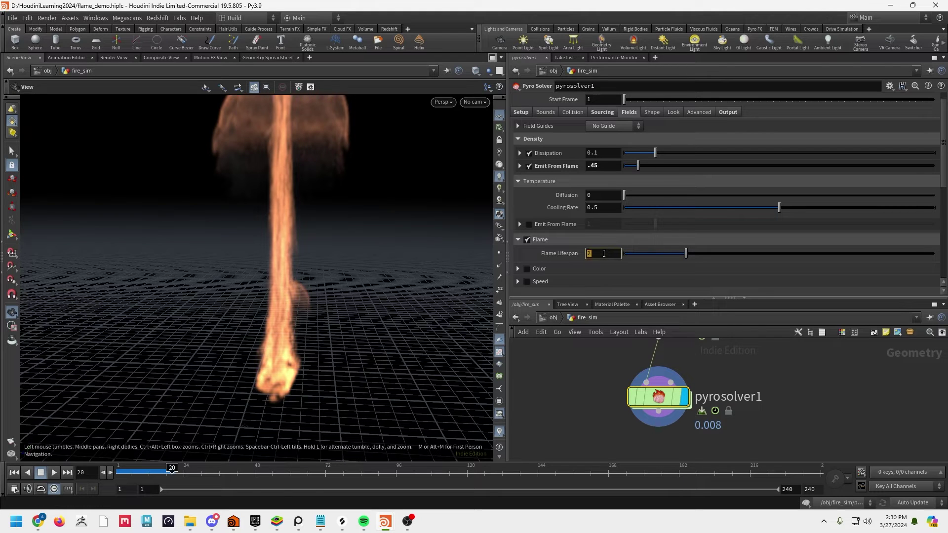
pyautogui.press('Return')
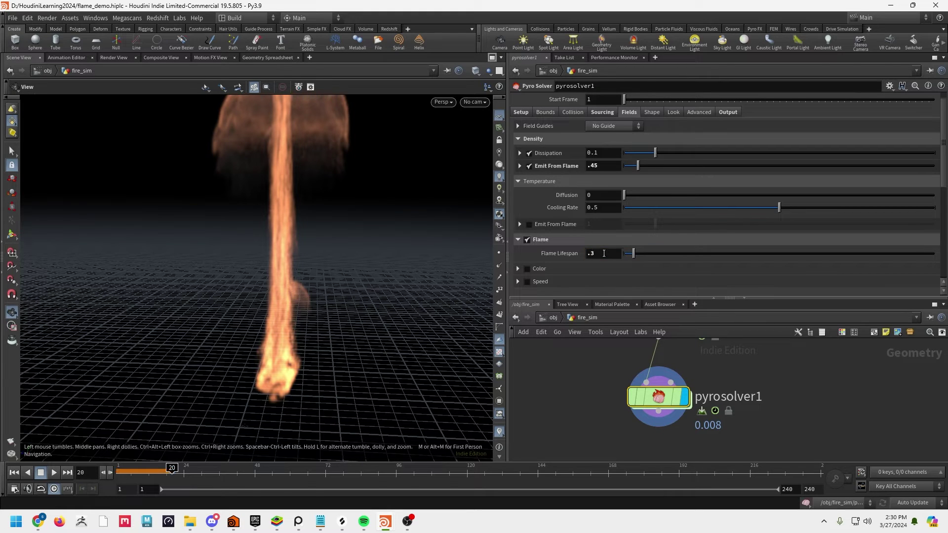
# Step: Rerun the simulation from the first frame to about frame 19 to inspect the shorter-lived flame
pyautogui.click(14, 472)
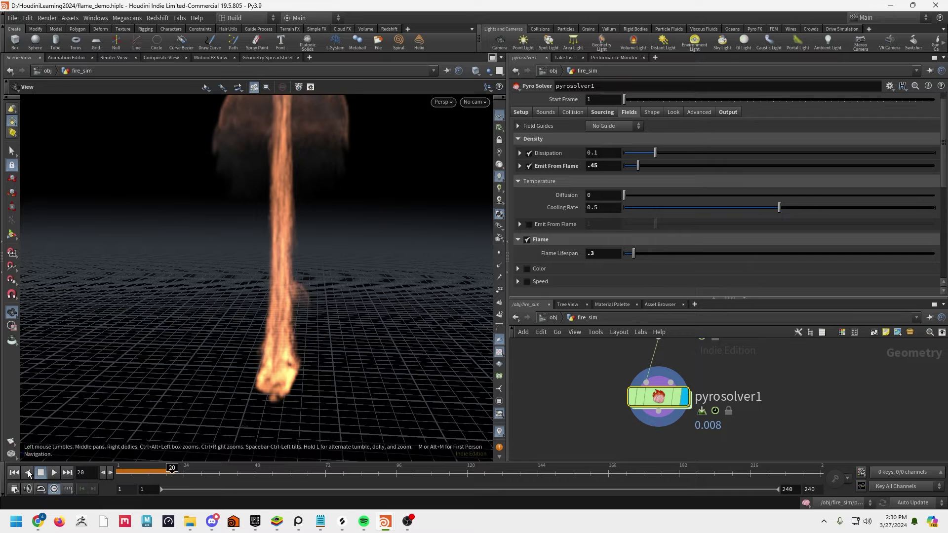
pyautogui.click(53, 473)
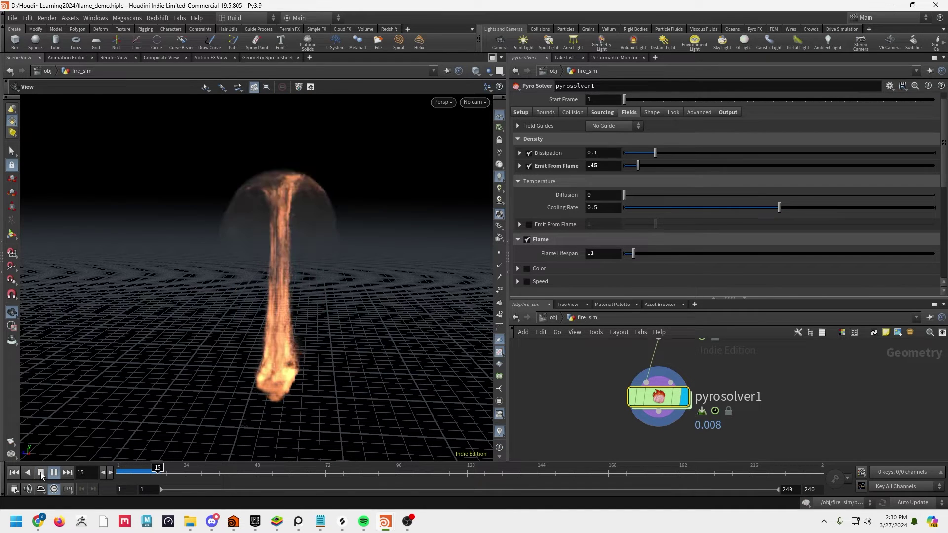
pyautogui.press('Up')
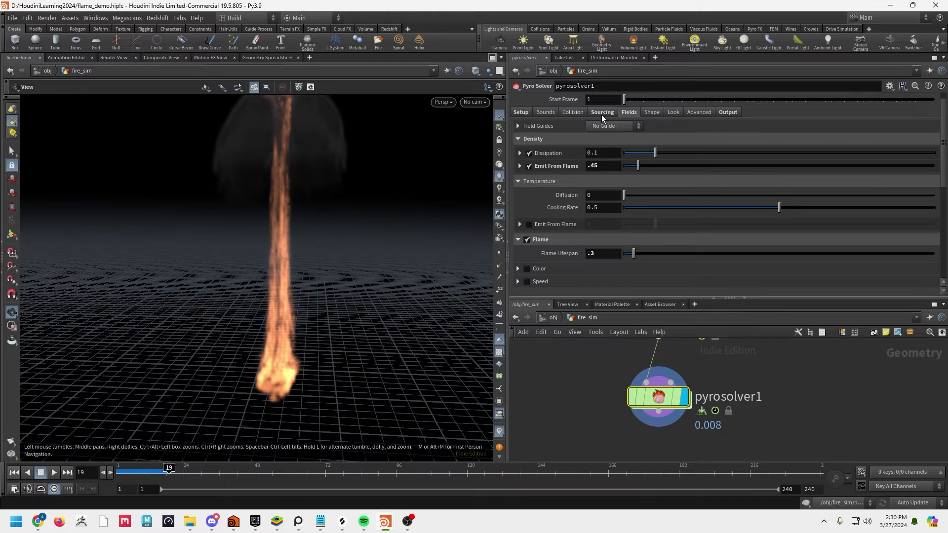
# Step: Enable Wind in the Pyro Solver's shape settings, return to the first frame, and set the wind to 0.4
pyautogui.click(651, 112)
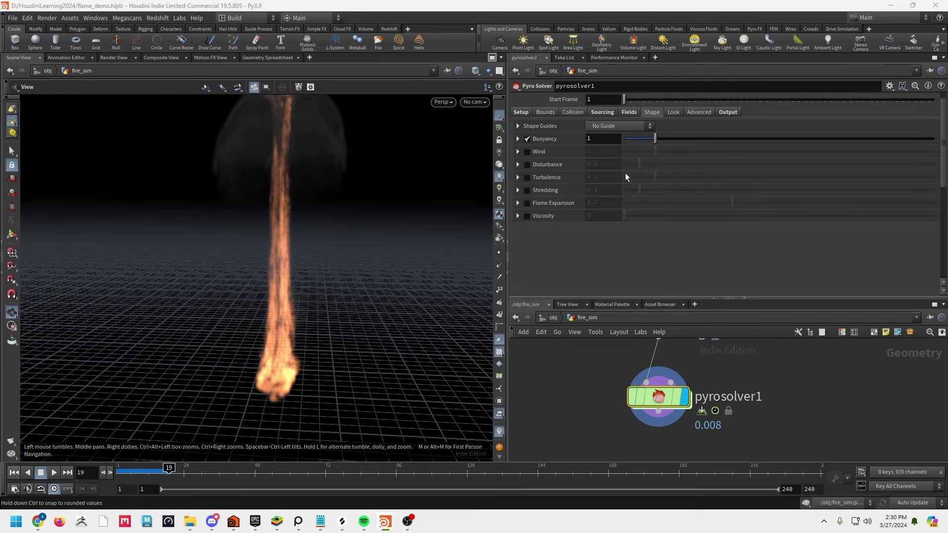
pyautogui.click(527, 152)
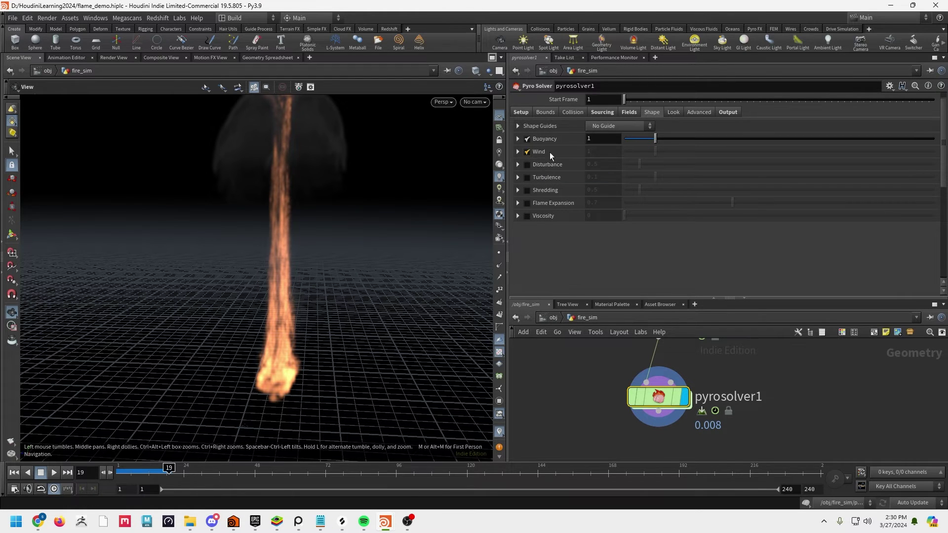
pyautogui.click(13, 473)
pyautogui.click(614, 152)
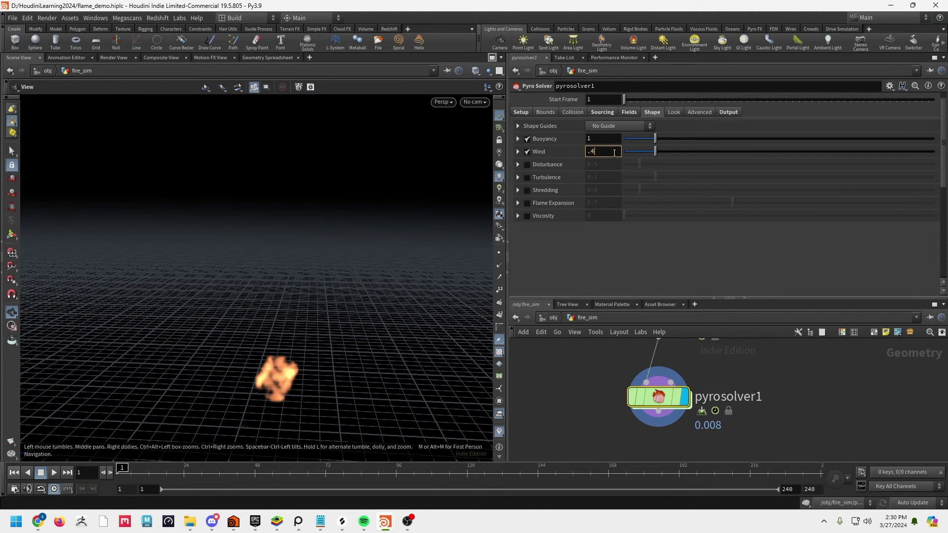
pyautogui.write('.4')
pyautogui.press('Return')
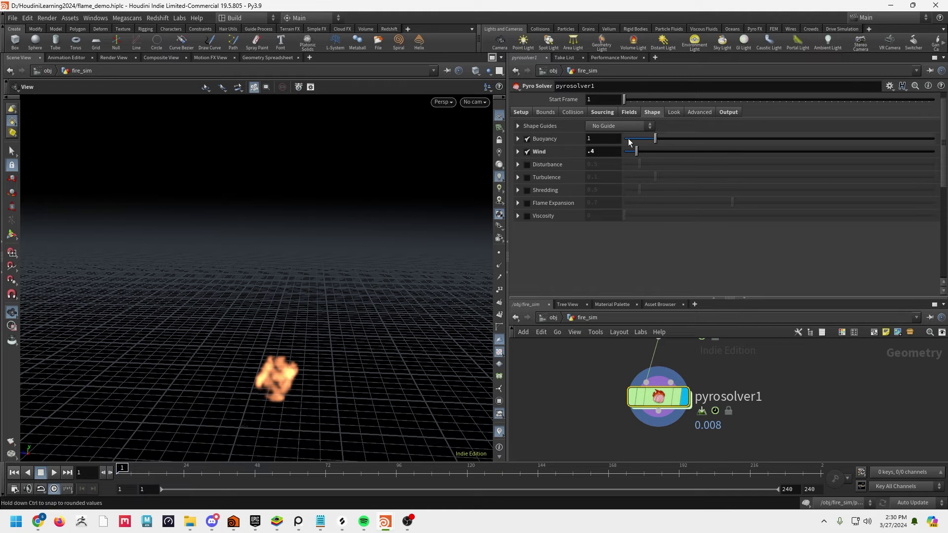
# Step: Enable Disturbance and Turbulence for the Pyro Solver, setting disturbance to 5 and turbulence to 2
pyautogui.click(526, 164)
pyautogui.click(527, 178)
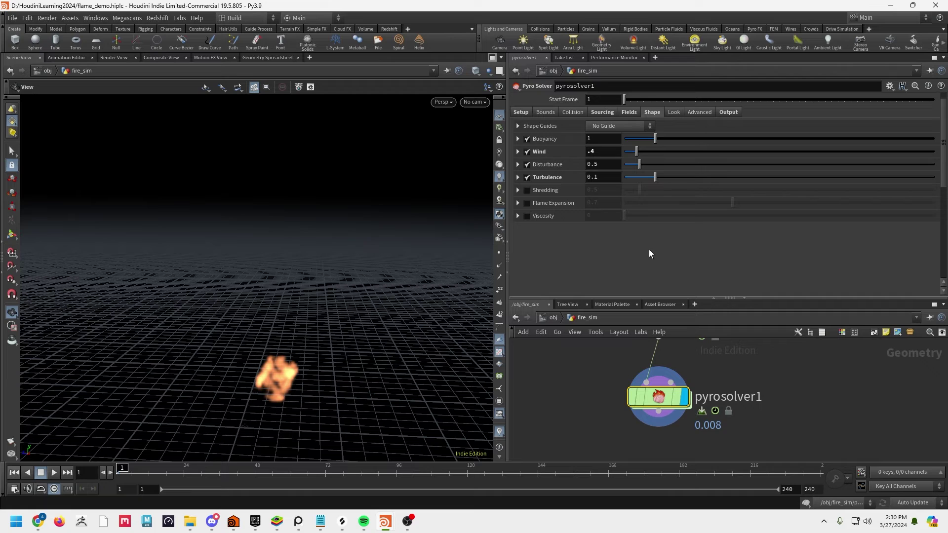
pyautogui.click(610, 166)
pyautogui.write('5')
pyautogui.press('Return')
pyautogui.doubleClick(615, 181)
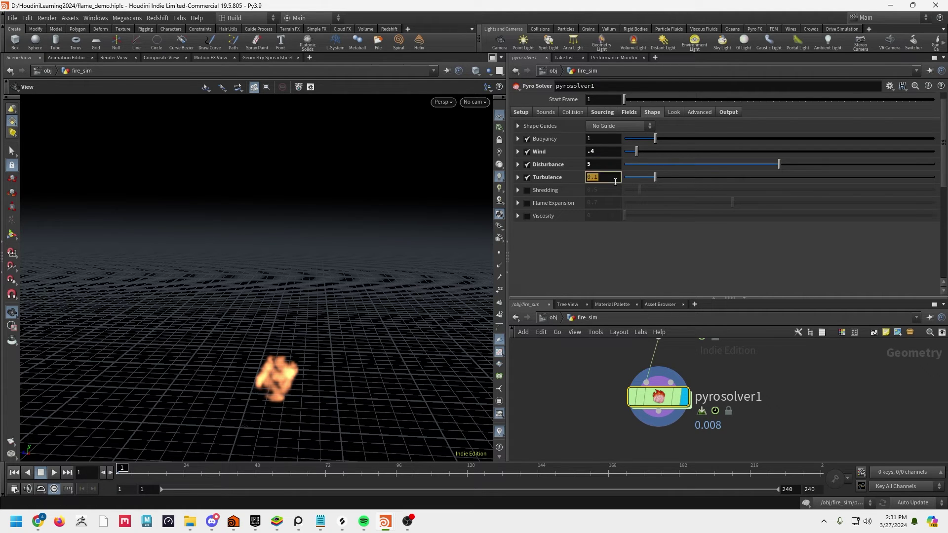
pyautogui.write('2')
pyautogui.press('Return')
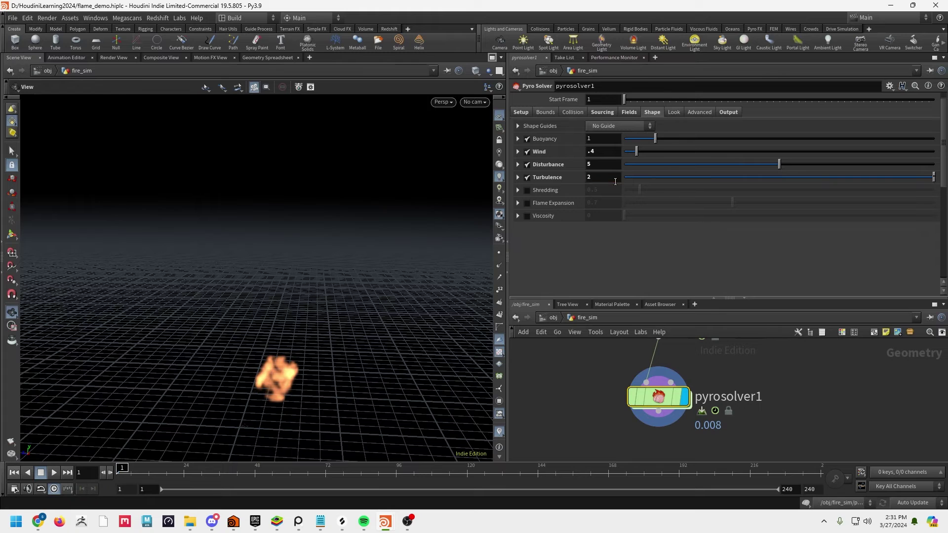
# Step: Run the simulation to about frame 33, then replay it from the start and stop near frame 20
pyautogui.click(54, 473)
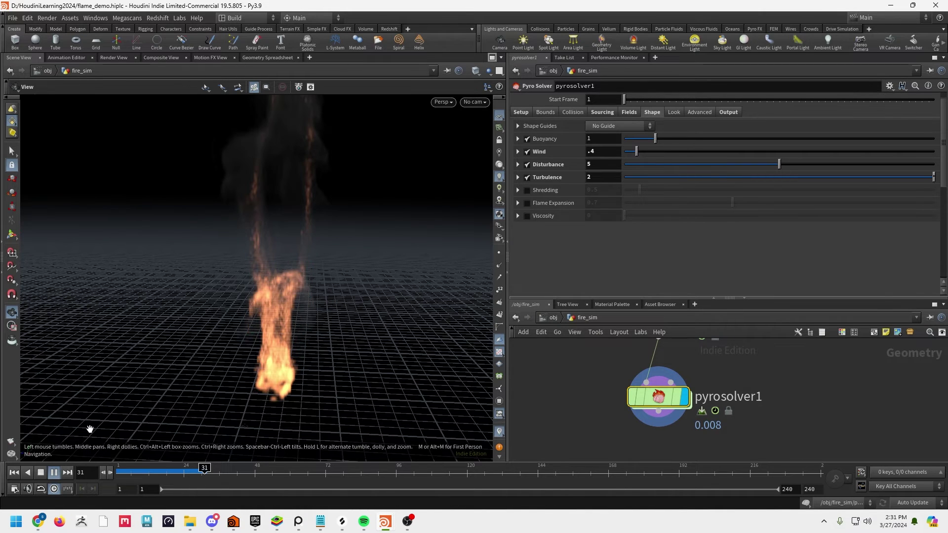
pyautogui.click(39, 473)
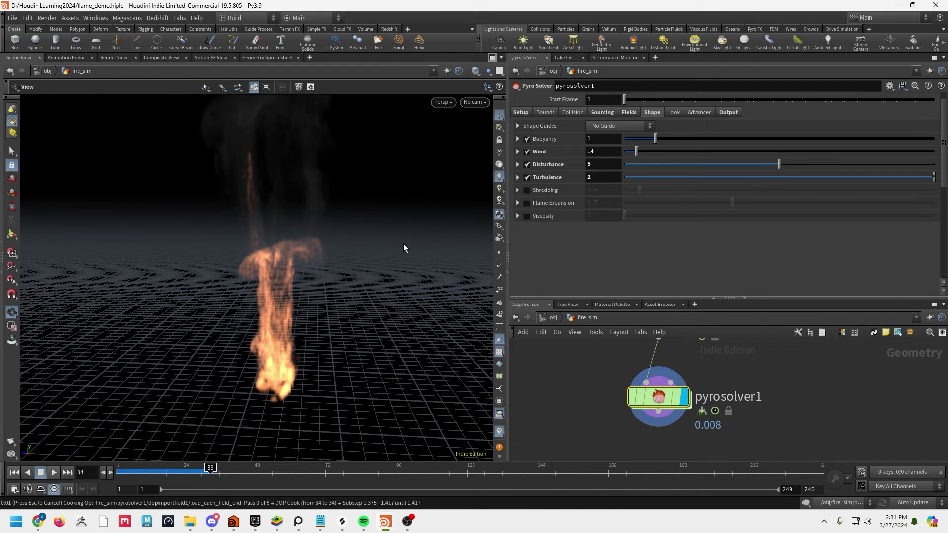
pyautogui.hotkey('ctrl', 'Up')
pyautogui.click(54, 472)
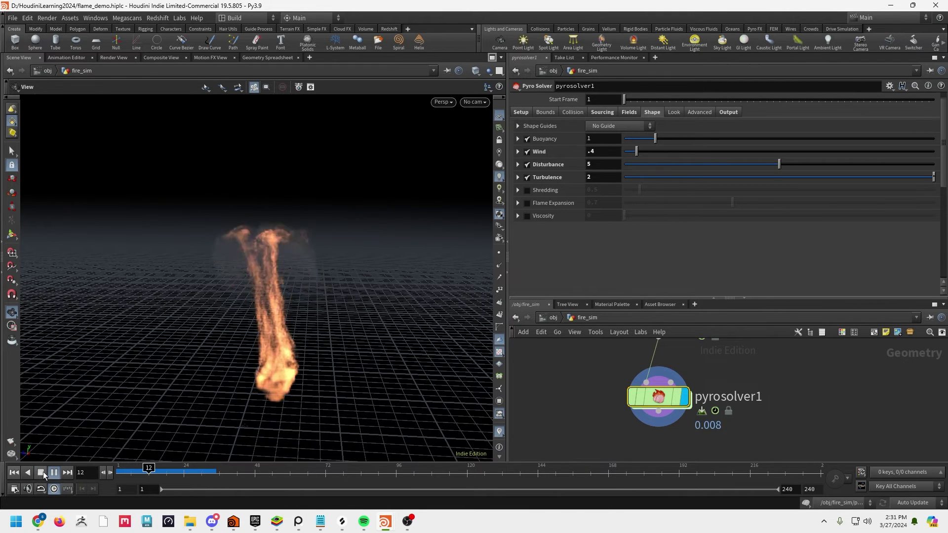
pyautogui.click(43, 472)
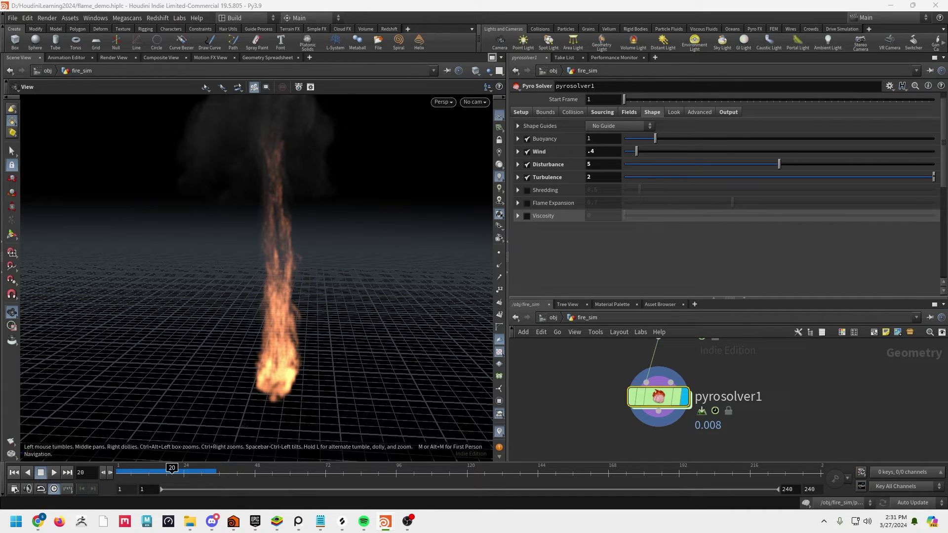
# Step: Examine the Pyro Solver's exported fields and post-process options, then return to its shape settings
pyautogui.click(730, 113)
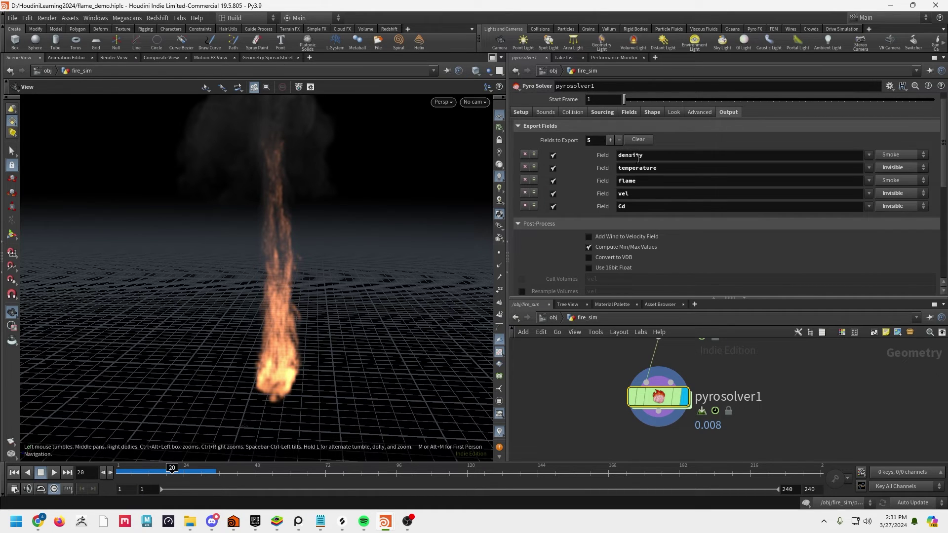
pyautogui.scroll(-2, 657, 251)
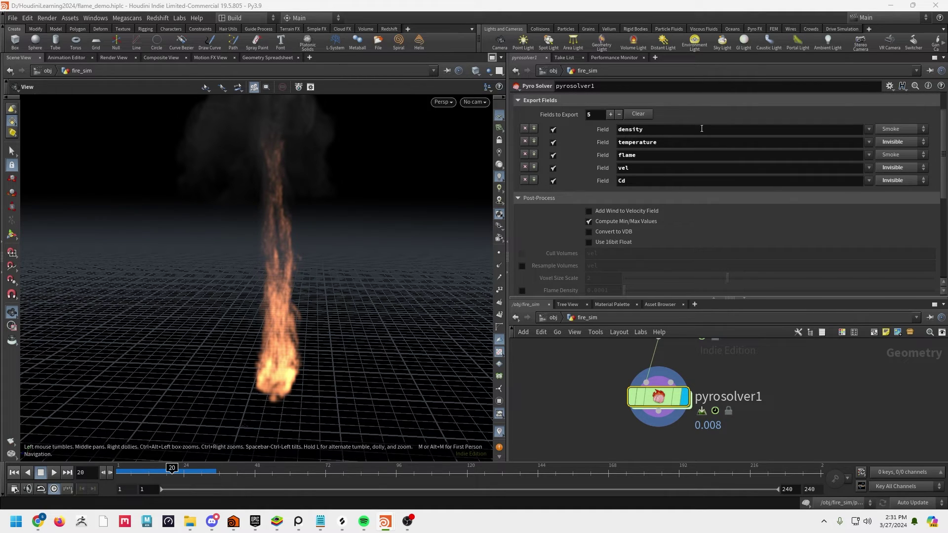
pyautogui.scroll(3, 711, 242)
pyautogui.click(652, 125)
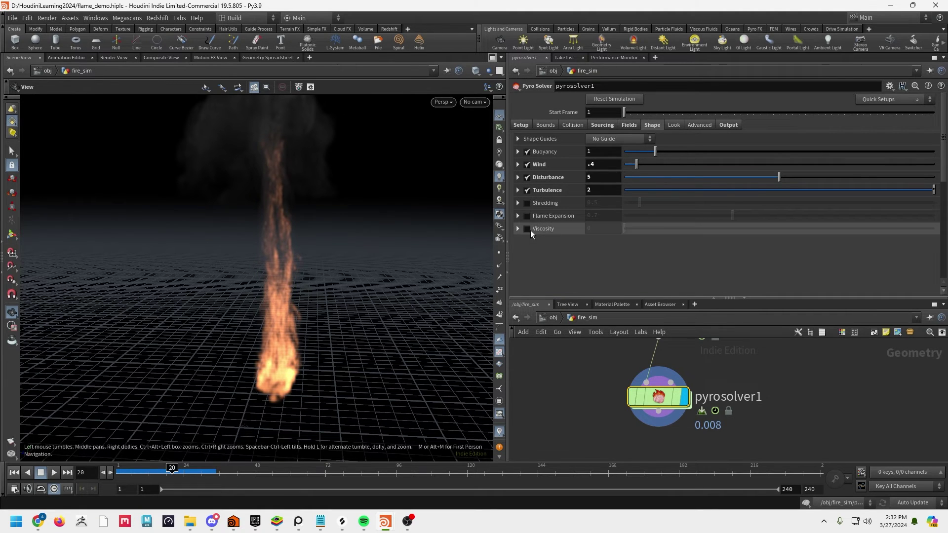
# Step: Try a Buoyancy of 0.5 and rerun the simulation from the first frame to about frame 34
pyautogui.moveTo(527, 230)
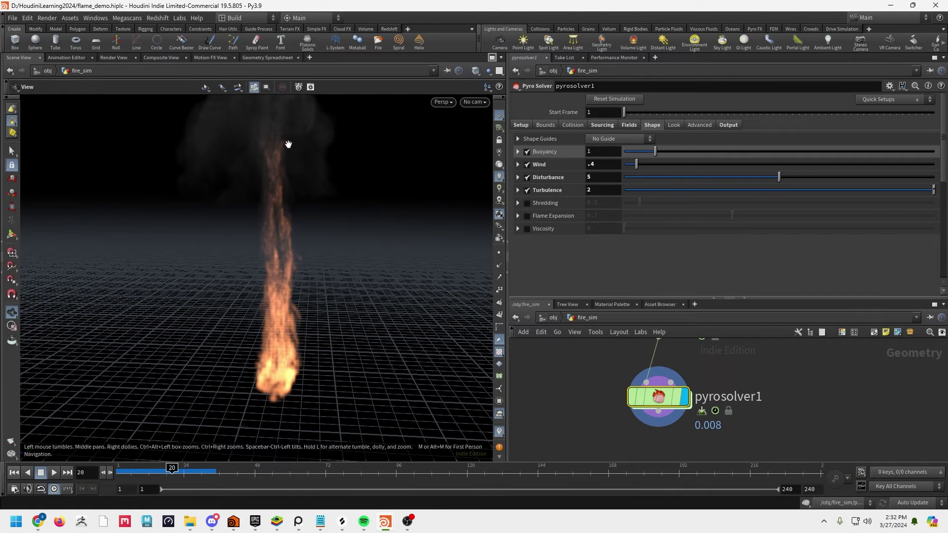
pyautogui.moveTo(346, 324); pyautogui.dragTo(365, 341)
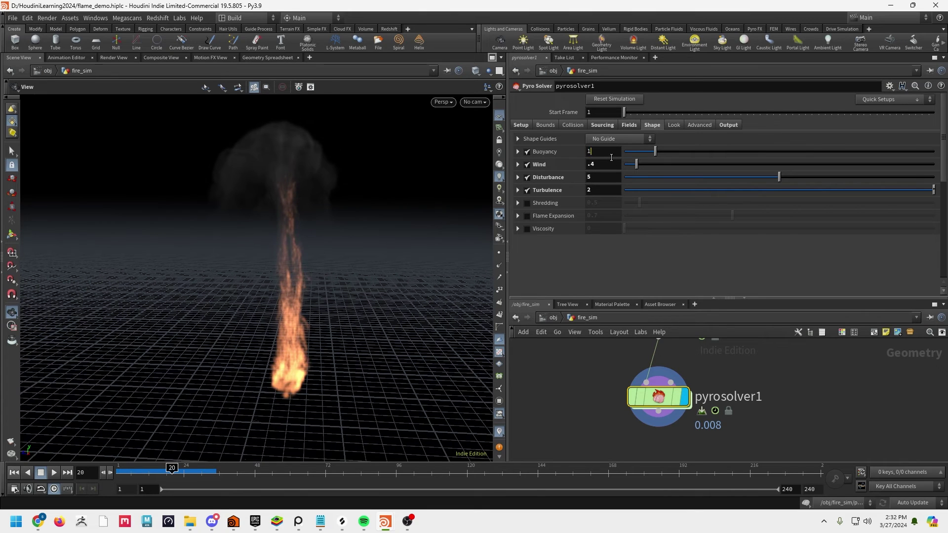
pyautogui.click(612, 151)
pyautogui.press('Return')
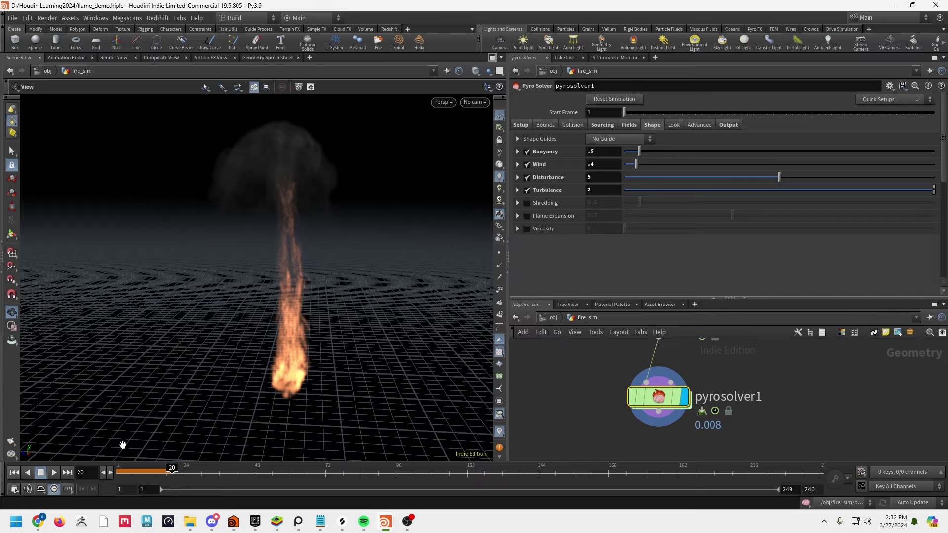
pyautogui.click(14, 473)
pyautogui.click(53, 472)
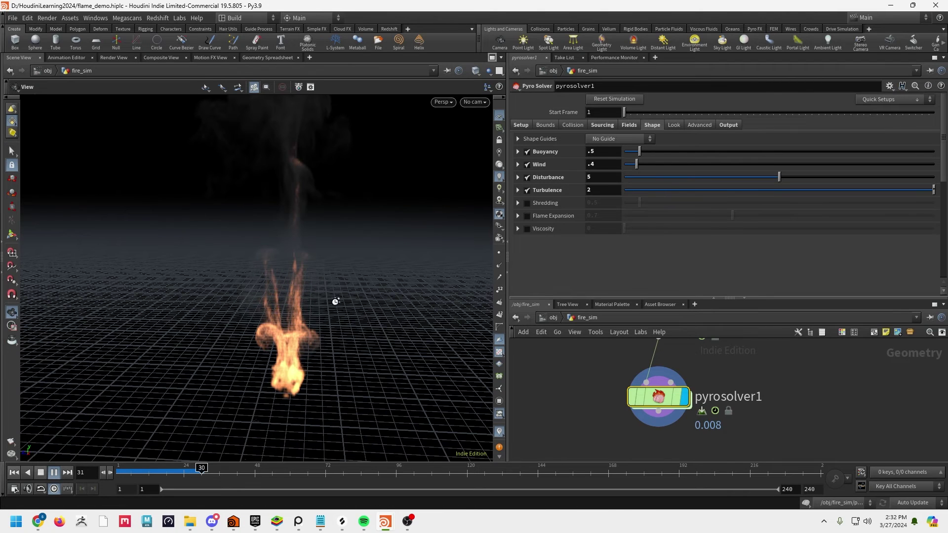
pyautogui.click(55, 488)
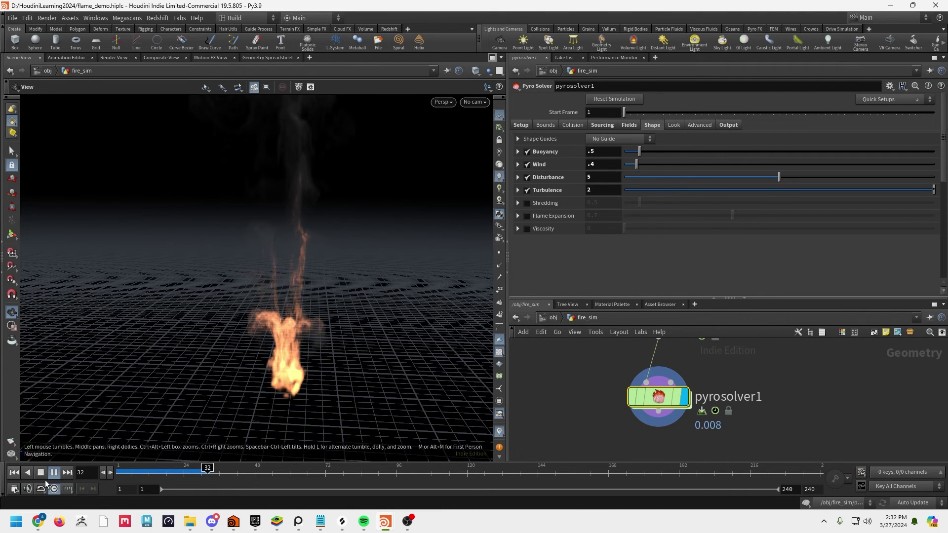
# Step: Set the Pyro Solver's Buoyancy back to 1
pyautogui.click(609, 152)
pyautogui.write('1')
pyautogui.press('Return')
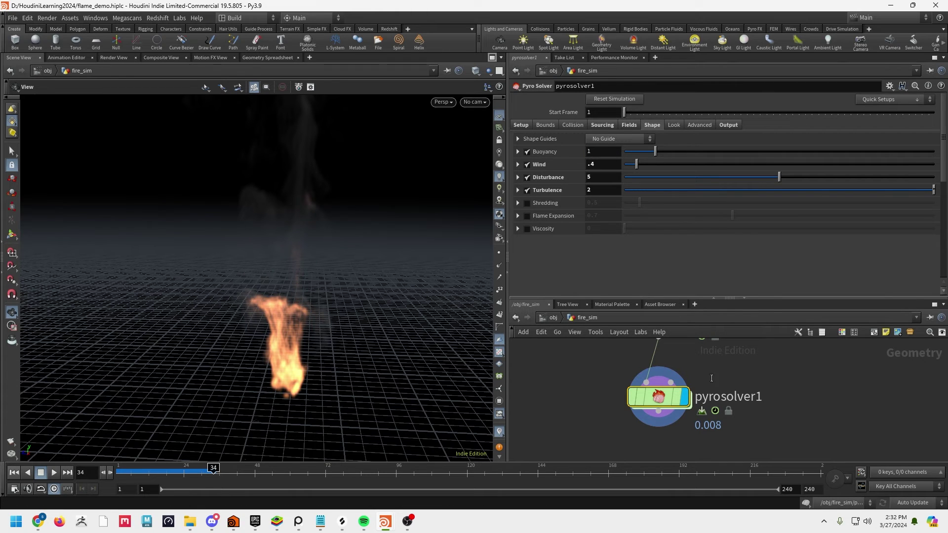
# Step: Add a File Cache node connected below pyrosolver1 and display its output
pyautogui.moveTo(790, 432); pyautogui.dragTo(818, 408, button='middle')
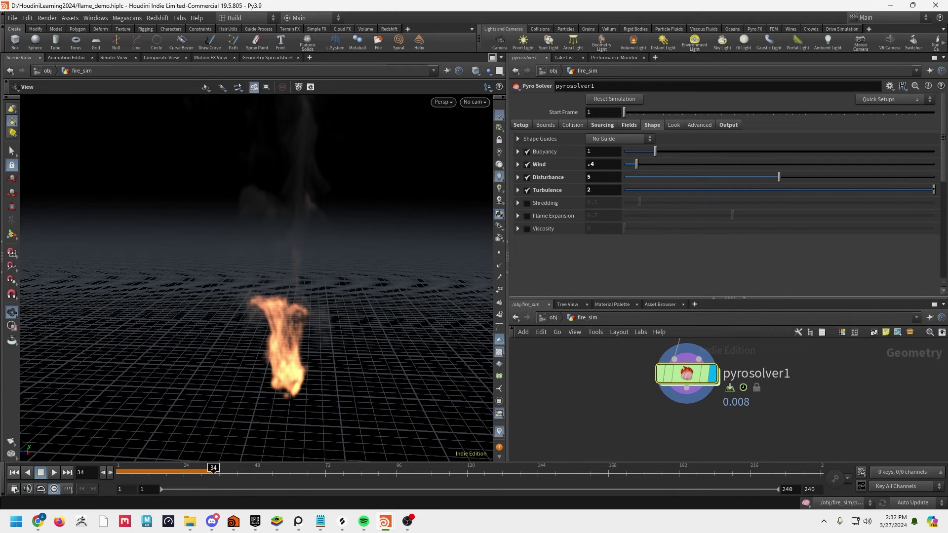
pyautogui.press('Tab')
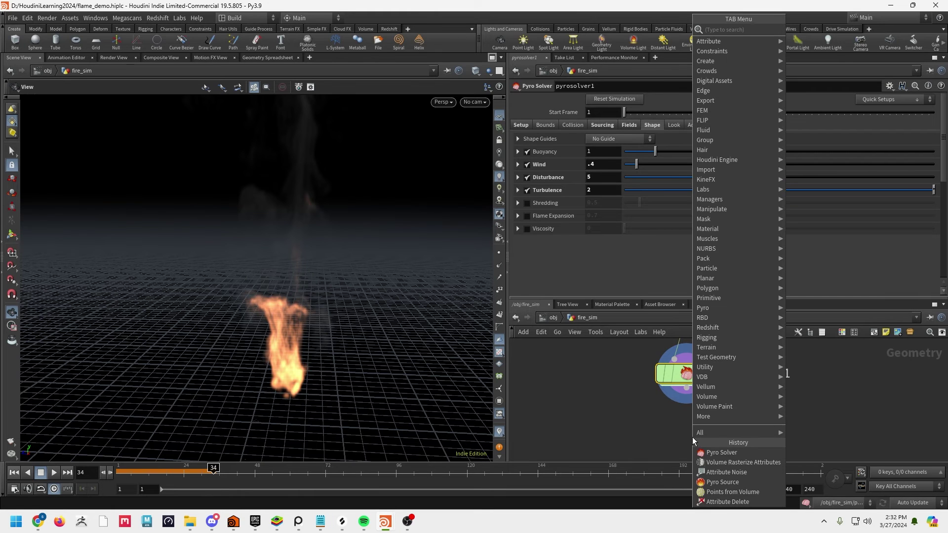
pyautogui.write('file')
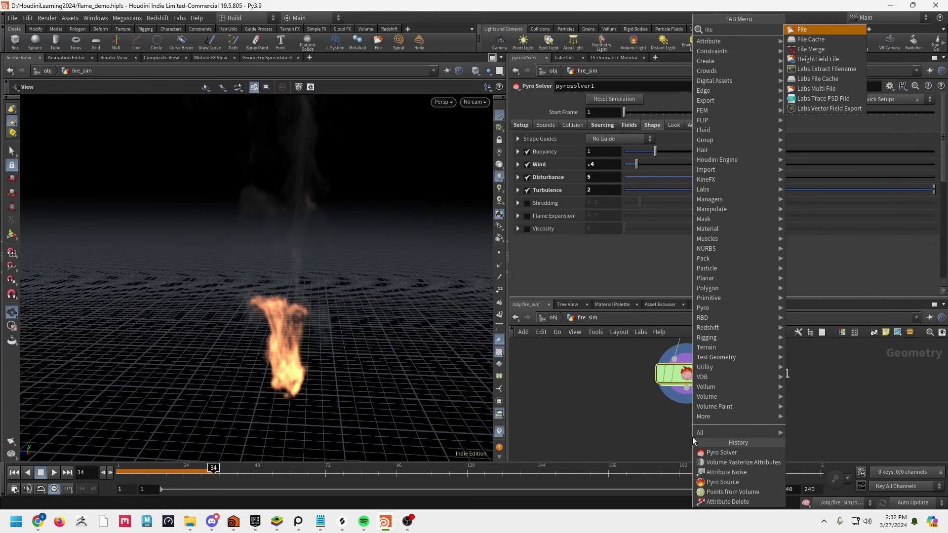
pyautogui.click(820, 45)
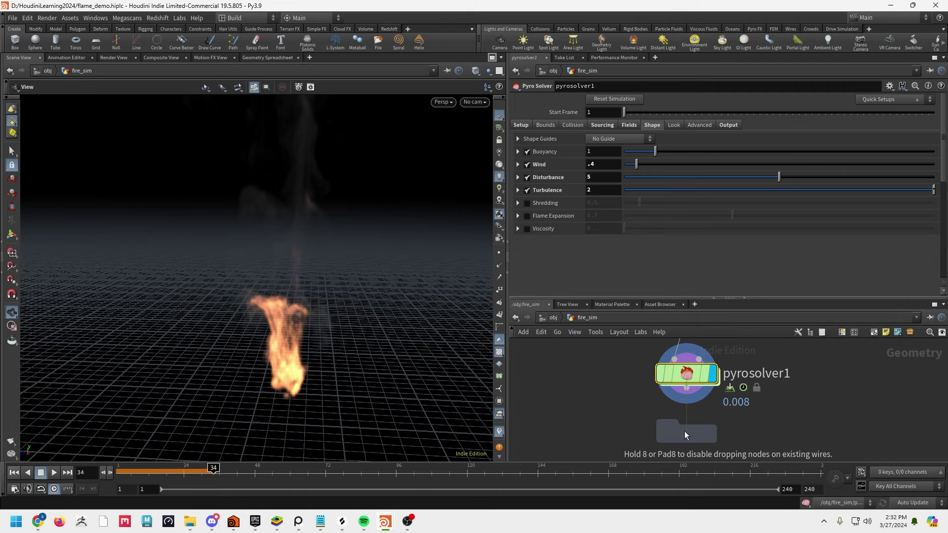
pyautogui.click(684, 431)
pyautogui.moveTo(679, 398)
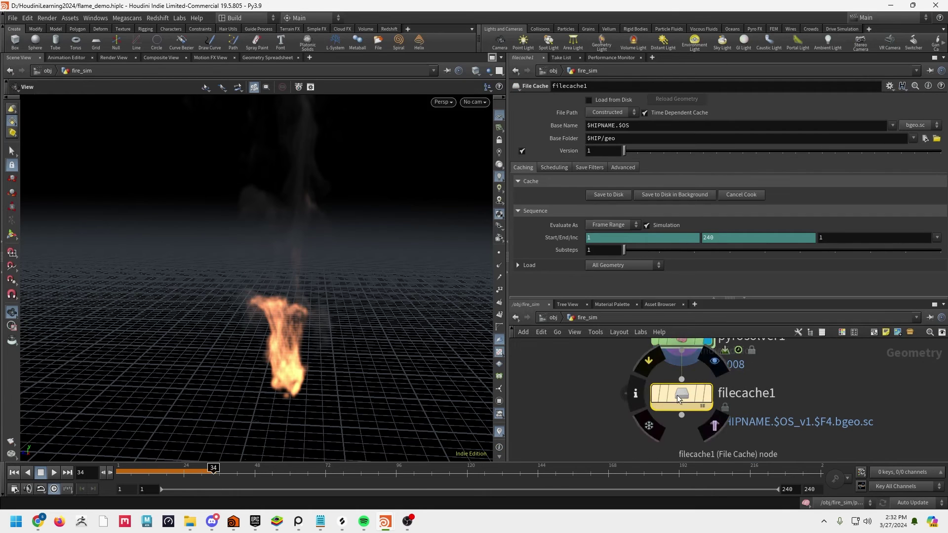
pyautogui.moveTo(680, 399); pyautogui.dragTo(690, 414)
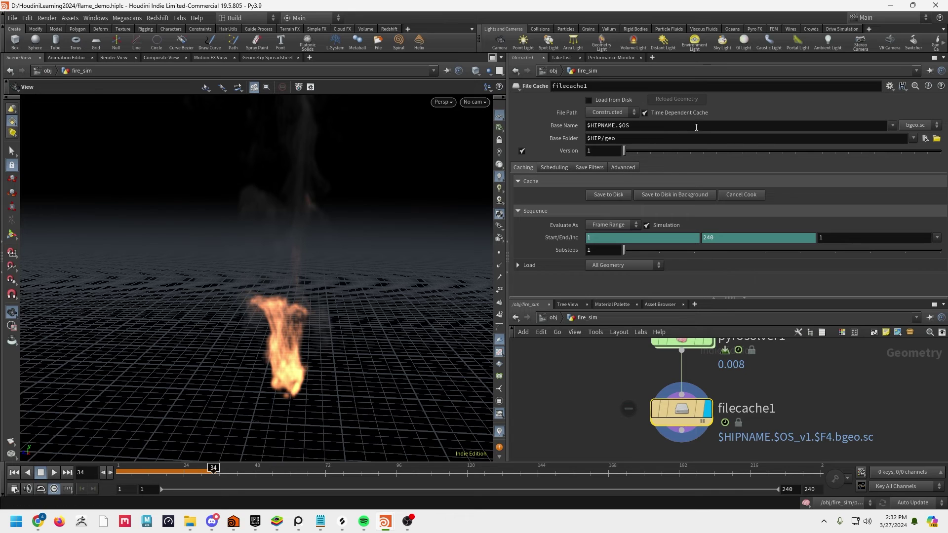
# Step: Save the flame_demo.hiplc scene file
pyautogui.click(13, 18)
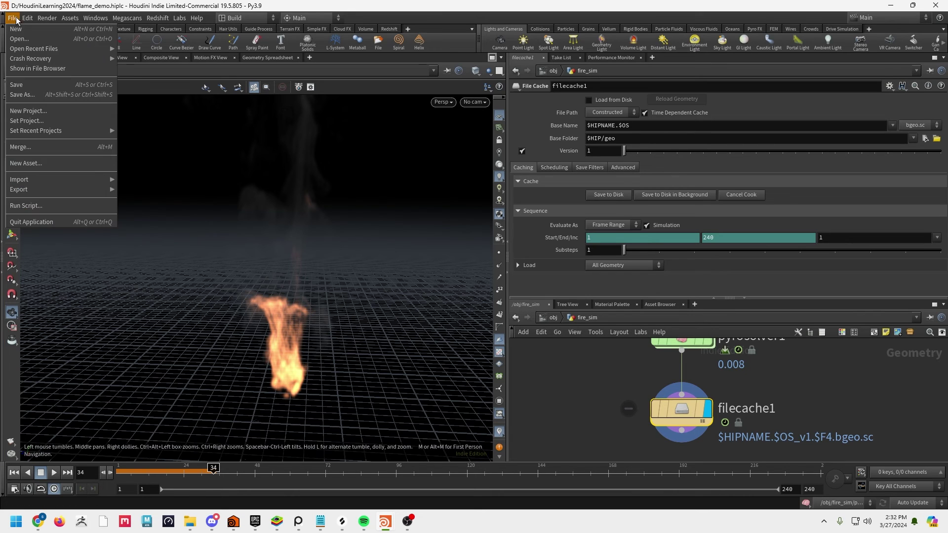
pyautogui.click(23, 85)
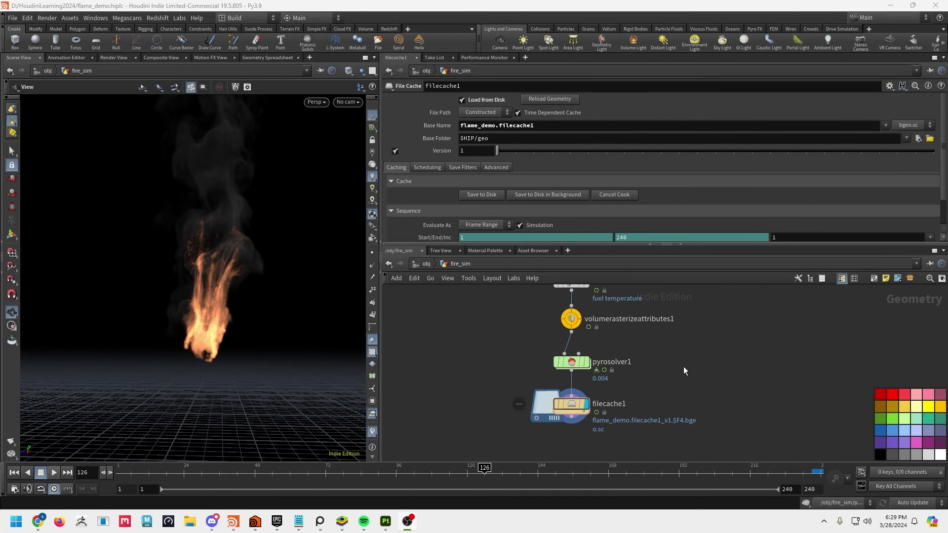
# Step: Play the fire simulation from the first frame and stop it at frame 35
pyautogui.moveTo(683, 370); pyautogui.dragTo(708, 330, button='middle')
pyautogui.moveTo(439, 244); pyautogui.dragTo(440, 232)
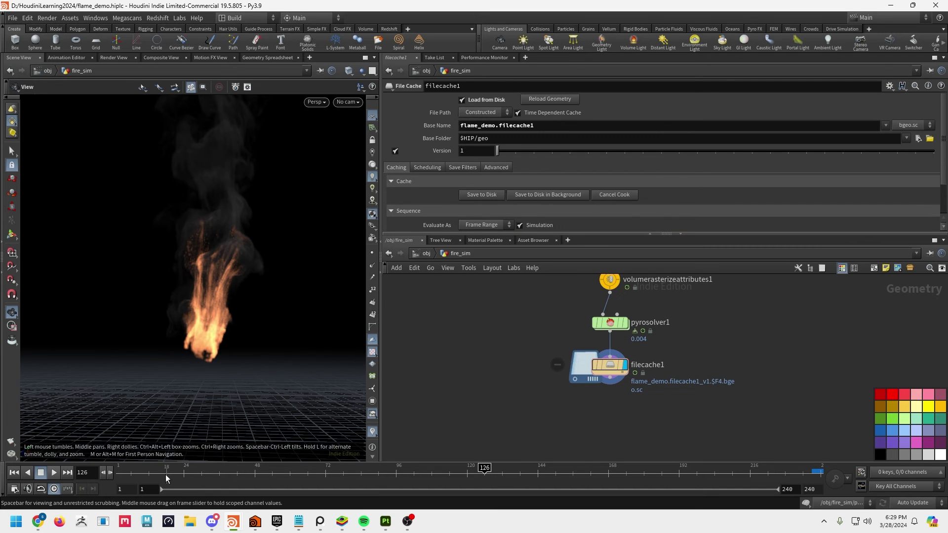
pyautogui.click(167, 477)
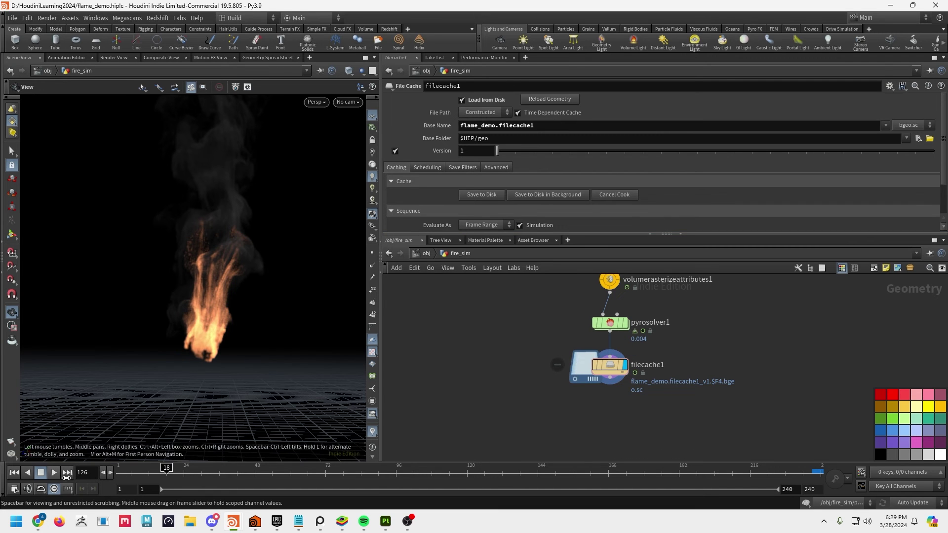
pyautogui.click(120, 467)
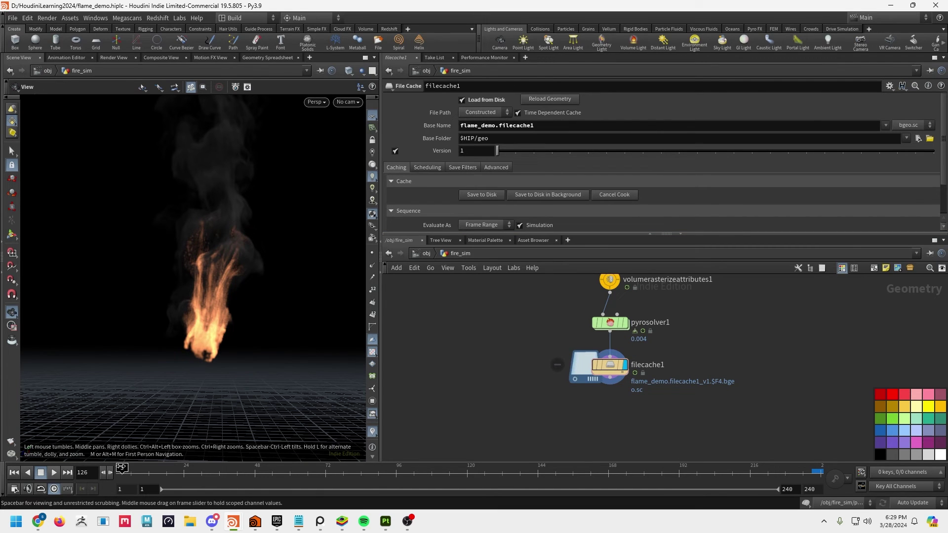
pyautogui.click(13, 472)
pyautogui.click(57, 474)
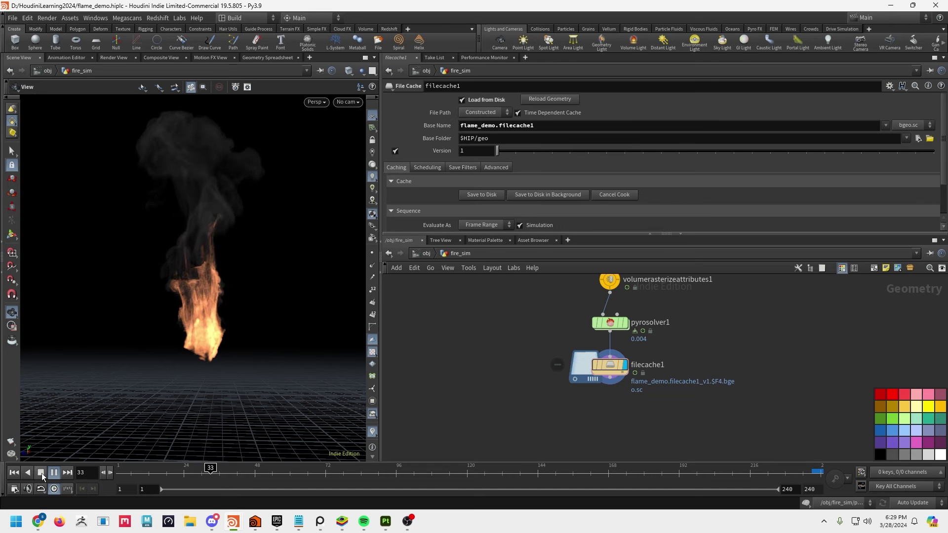
pyautogui.press('Escape')
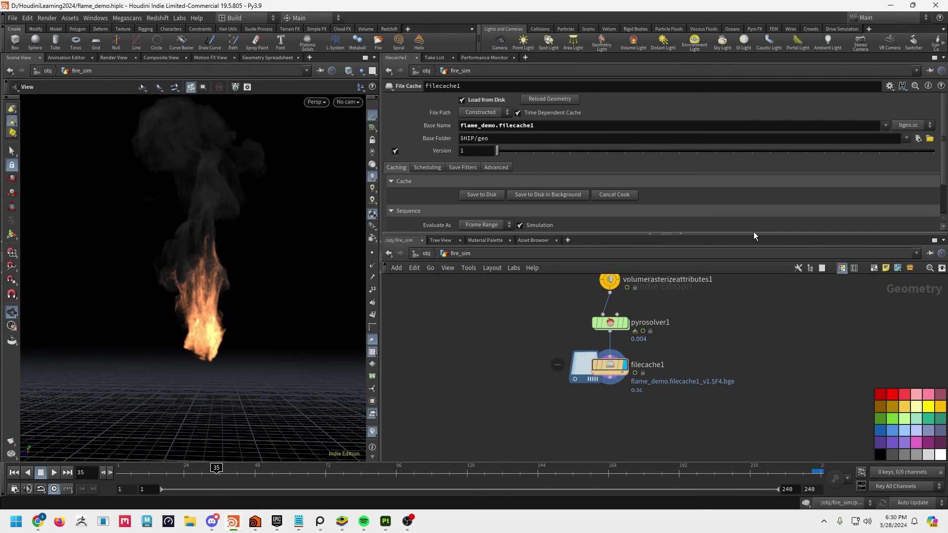
# Step: Examine the operation, target field and scale settings of pyrosolver1's density, temperature, flame and velocity sources
pyautogui.moveTo(753, 232); pyautogui.dragTo(725, 335)
pyautogui.click(588, 343)
pyautogui.scroll(5, 603, 242)
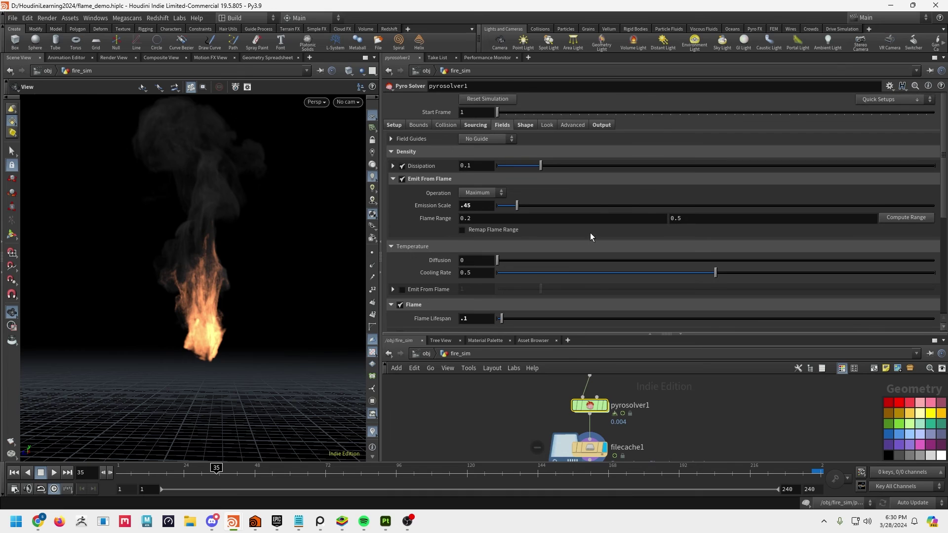
pyautogui.click(476, 124)
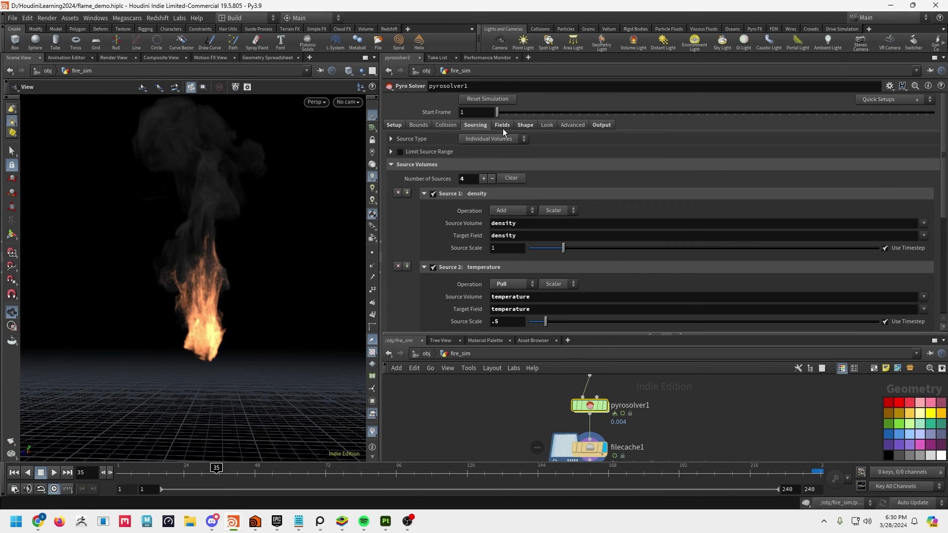
pyautogui.scroll(-3, 579, 212)
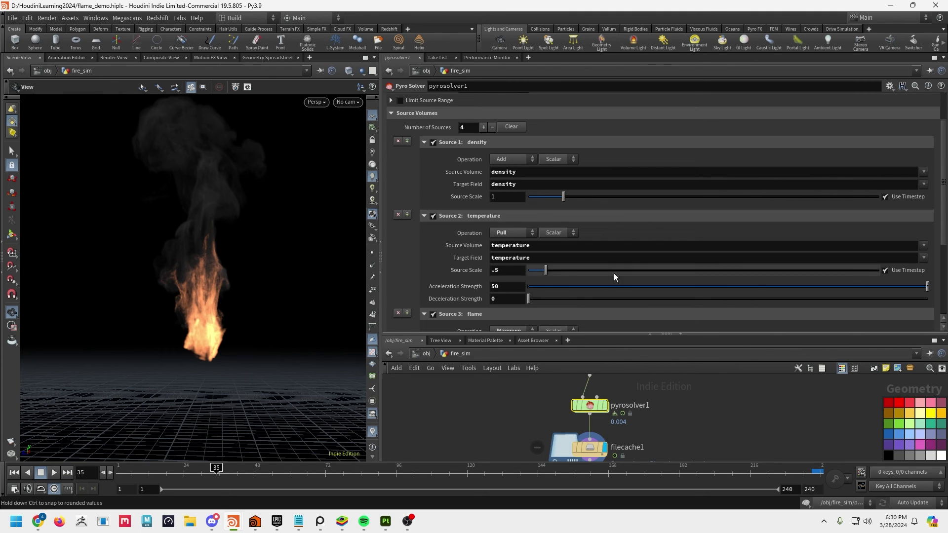
pyautogui.scroll(-2, 639, 204)
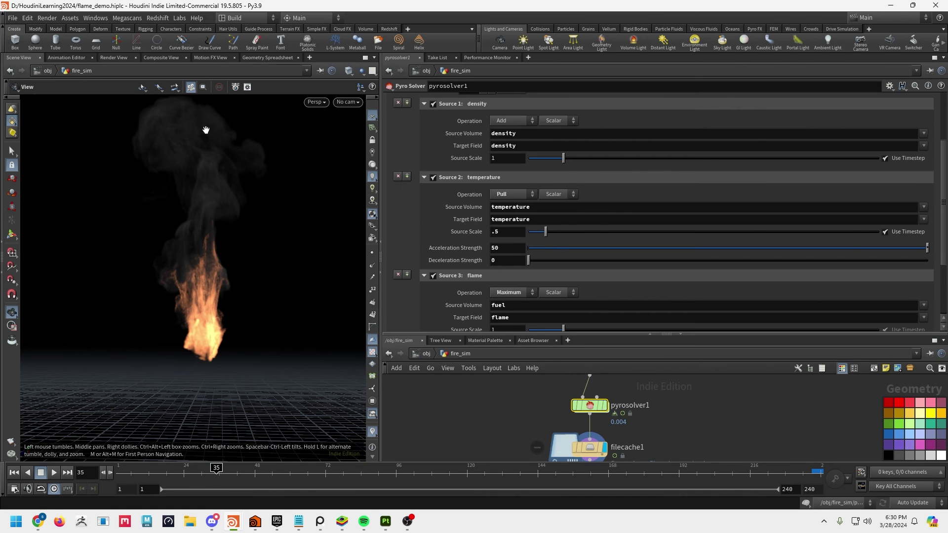
pyautogui.scroll(-2, 690, 257)
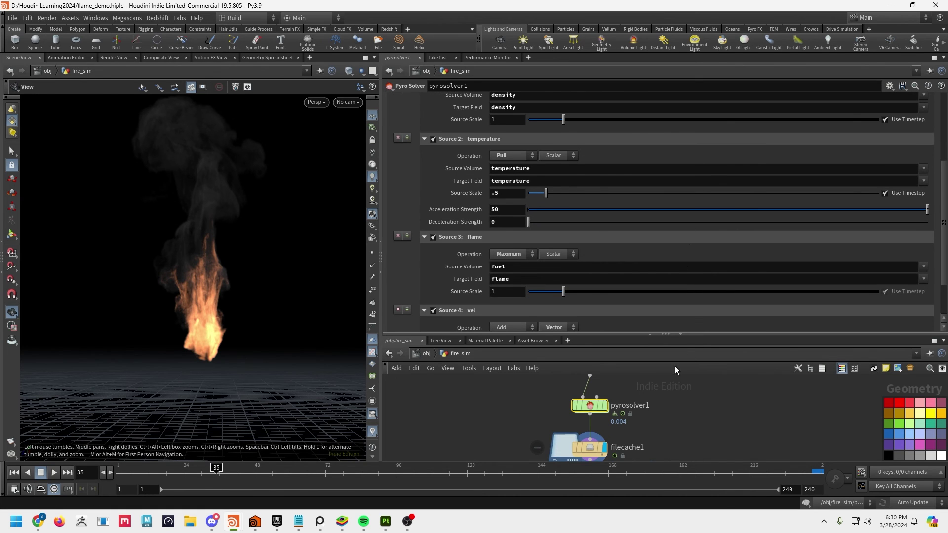
pyautogui.scroll(7, 634, 282)
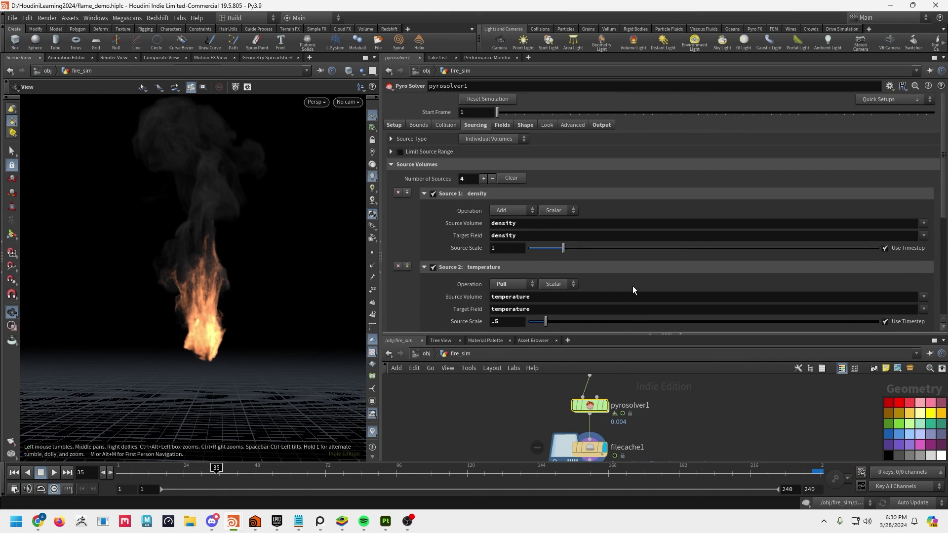
# Step: Examine the Pyro Solver's density, temperature and flame field settings, along with its general voxel size and time scale
pyautogui.click(504, 126)
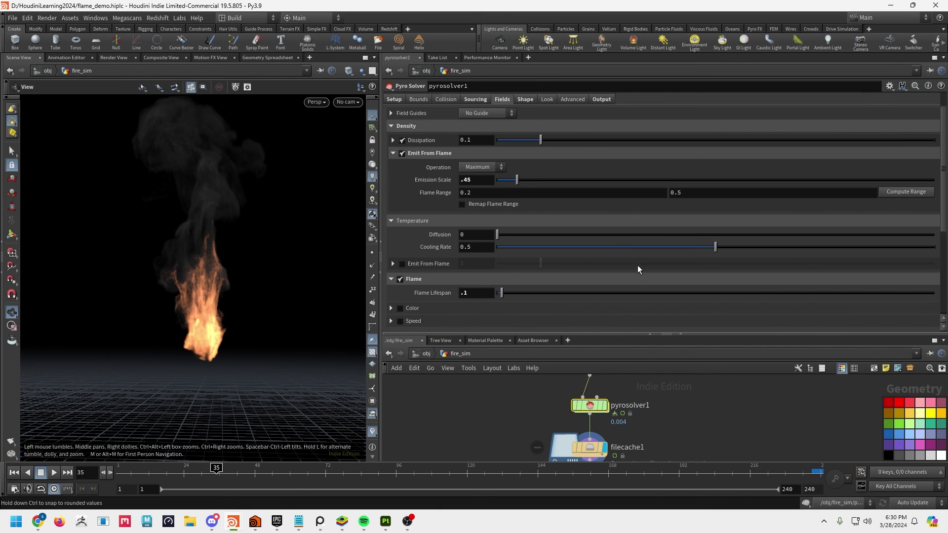
pyautogui.scroll(-2, 638, 269)
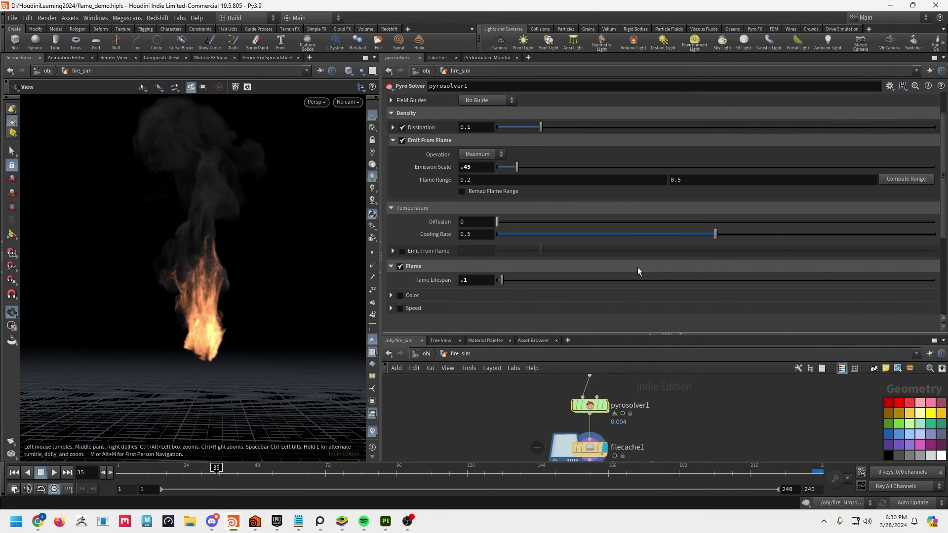
pyautogui.scroll(-2, 638, 270)
pyautogui.scroll(4, 638, 274)
pyautogui.click(393, 125)
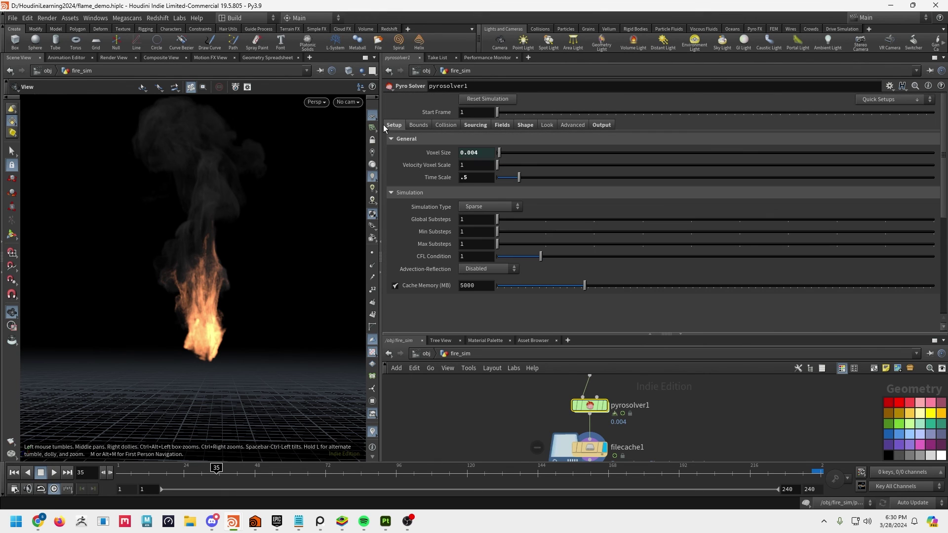
pyautogui.doubleClick(483, 178)
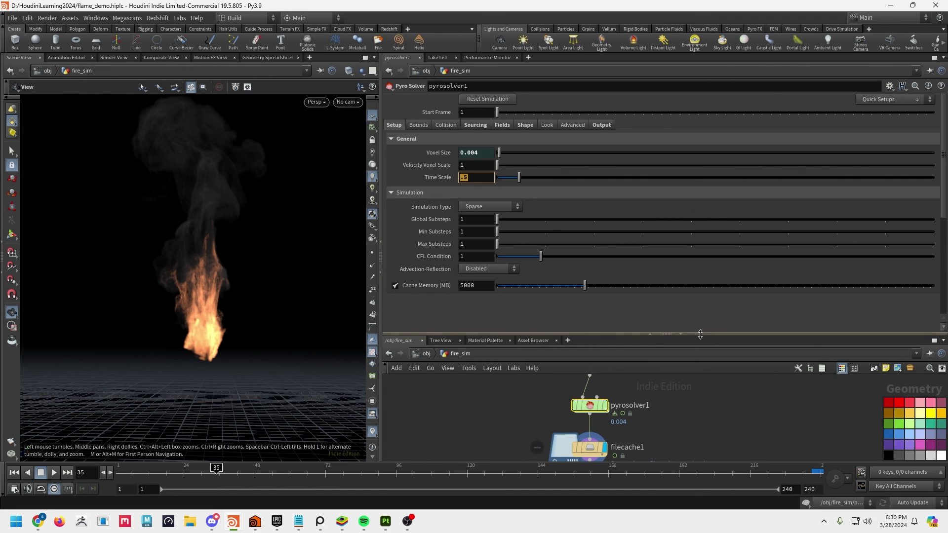
pyautogui.moveTo(700, 334); pyautogui.dragTo(700, 283)
pyautogui.click(474, 126)
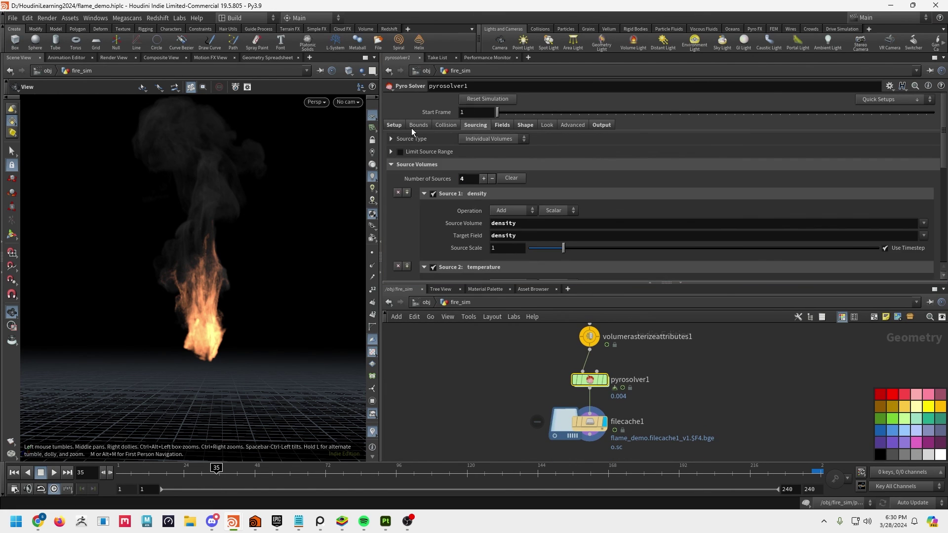
pyautogui.click(396, 126)
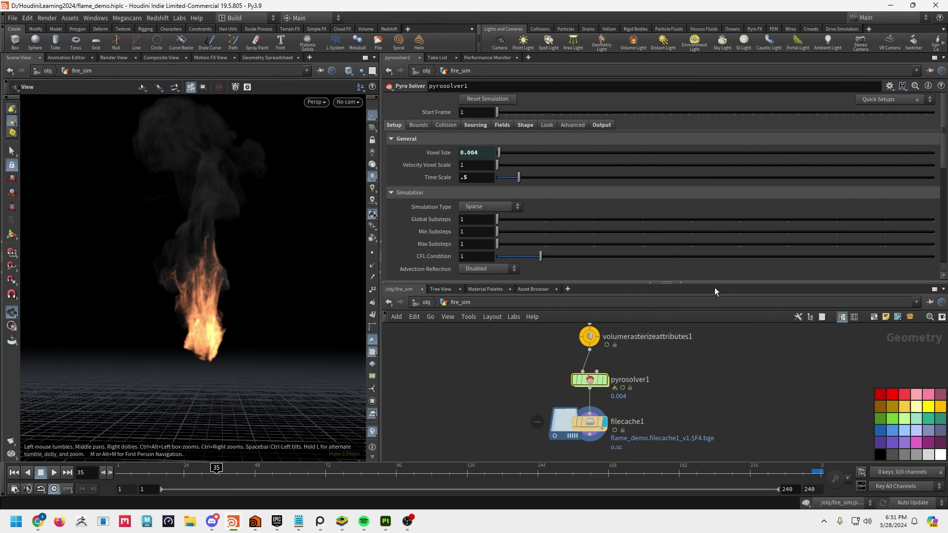
pyautogui.moveTo(715, 285); pyautogui.dragTo(716, 236)
pyautogui.moveTo(727, 350); pyautogui.dragTo(739, 341, button='middle')
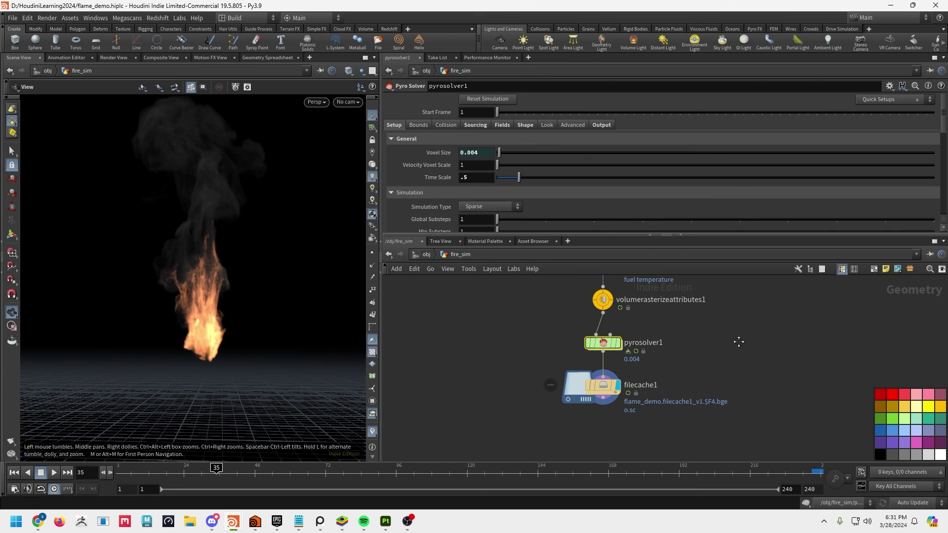